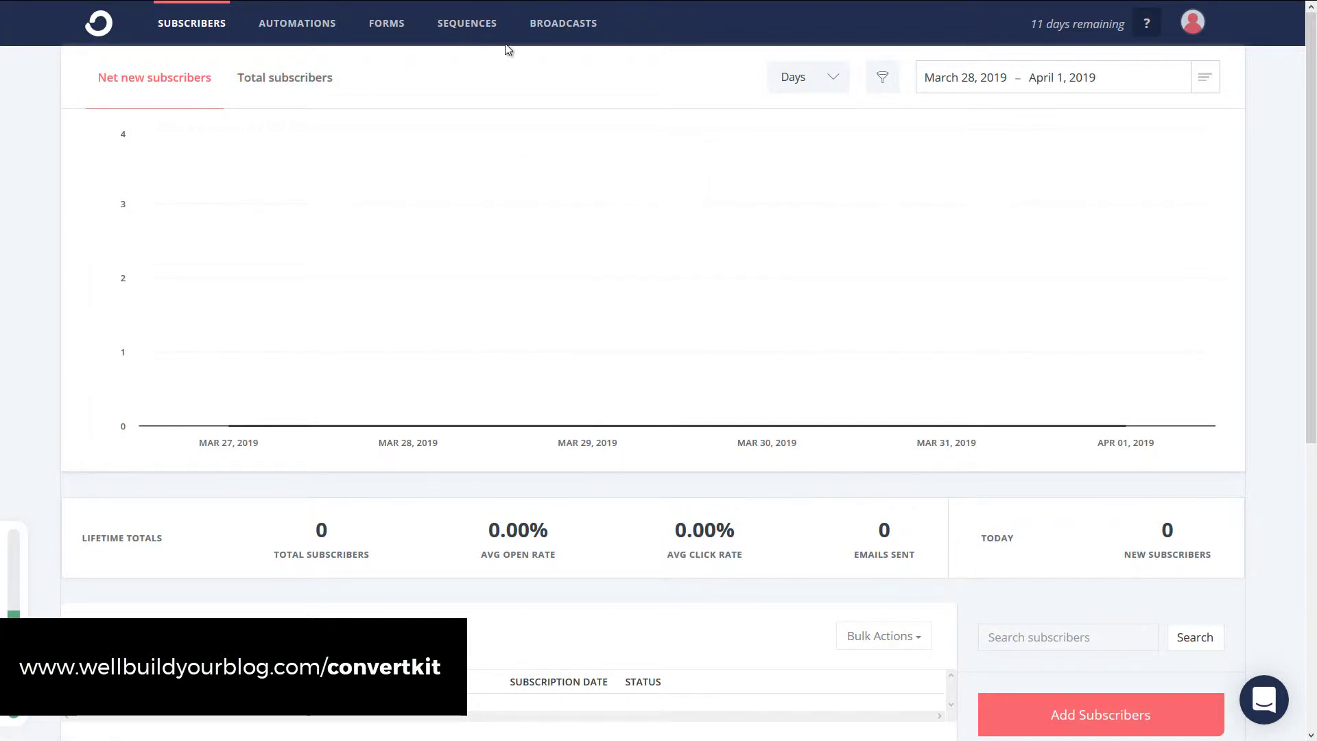
Start a new form in the Forms section with Landing Page as its format
click(388, 26)
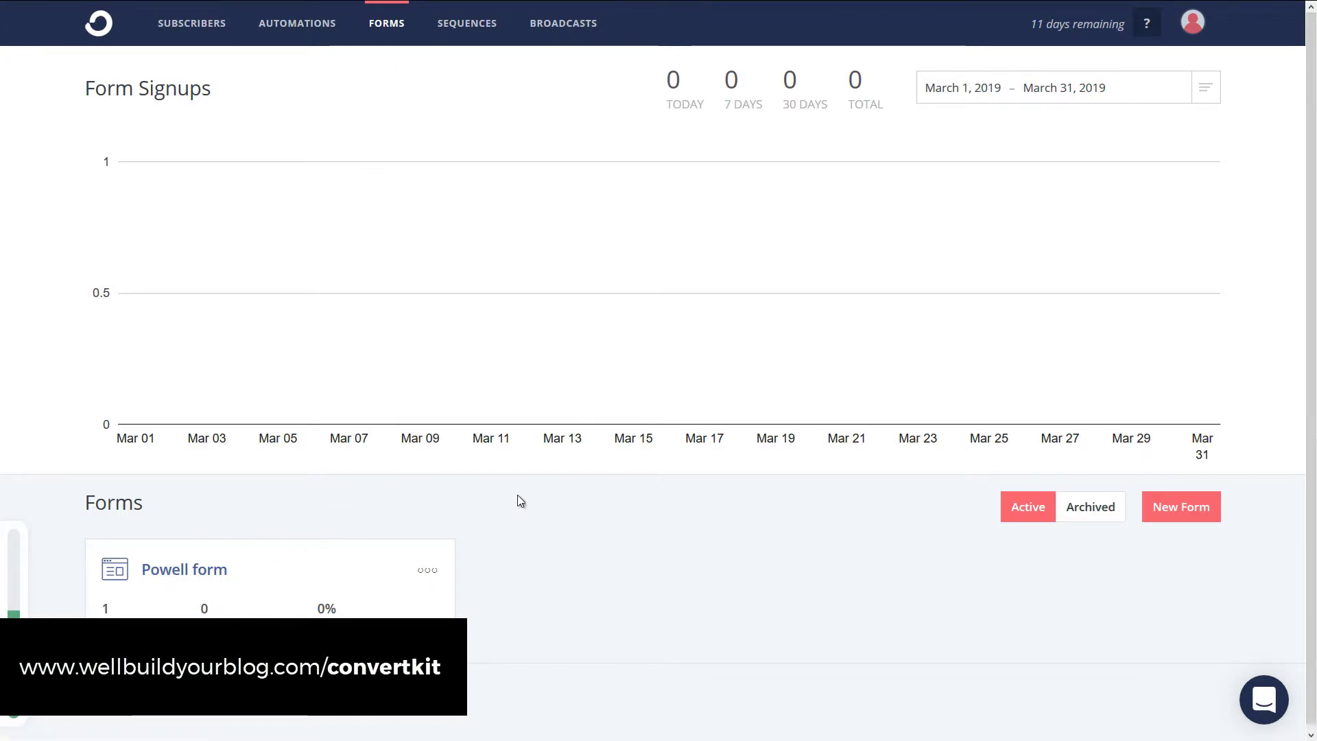
click(1187, 515)
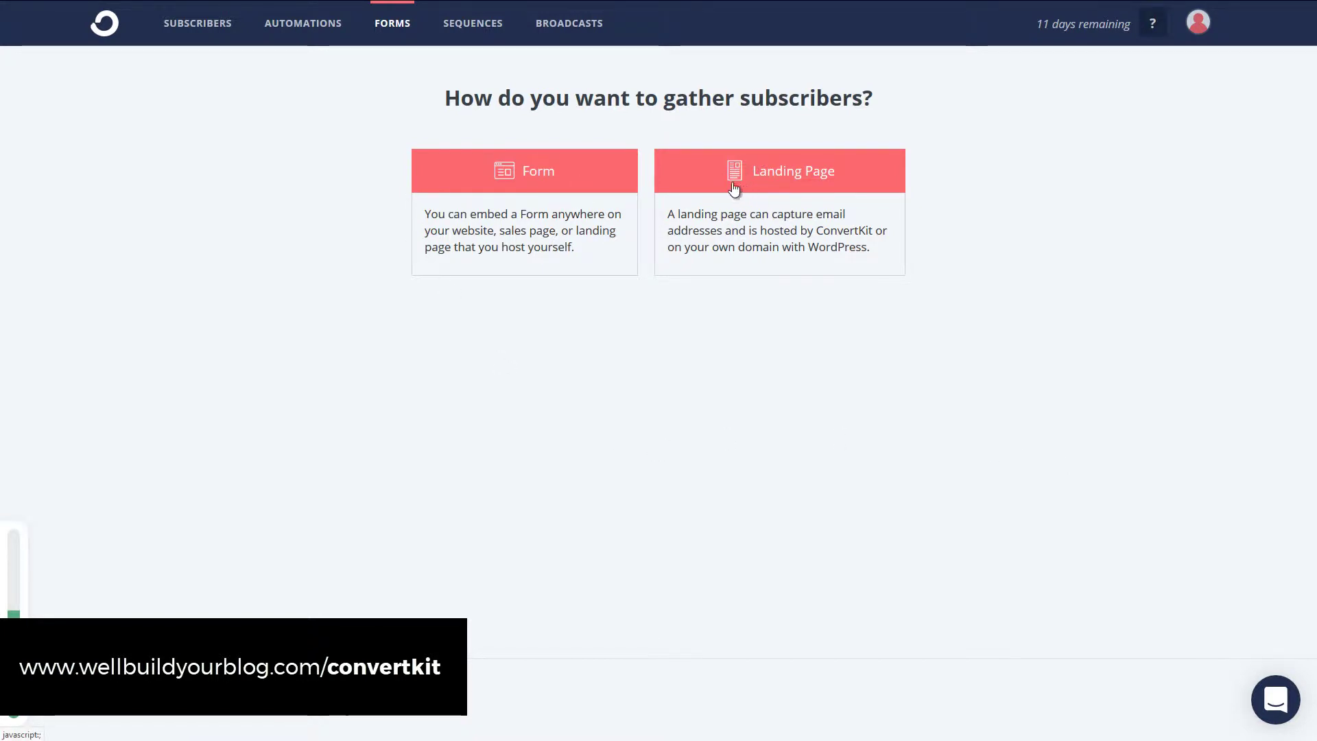
click(787, 174)
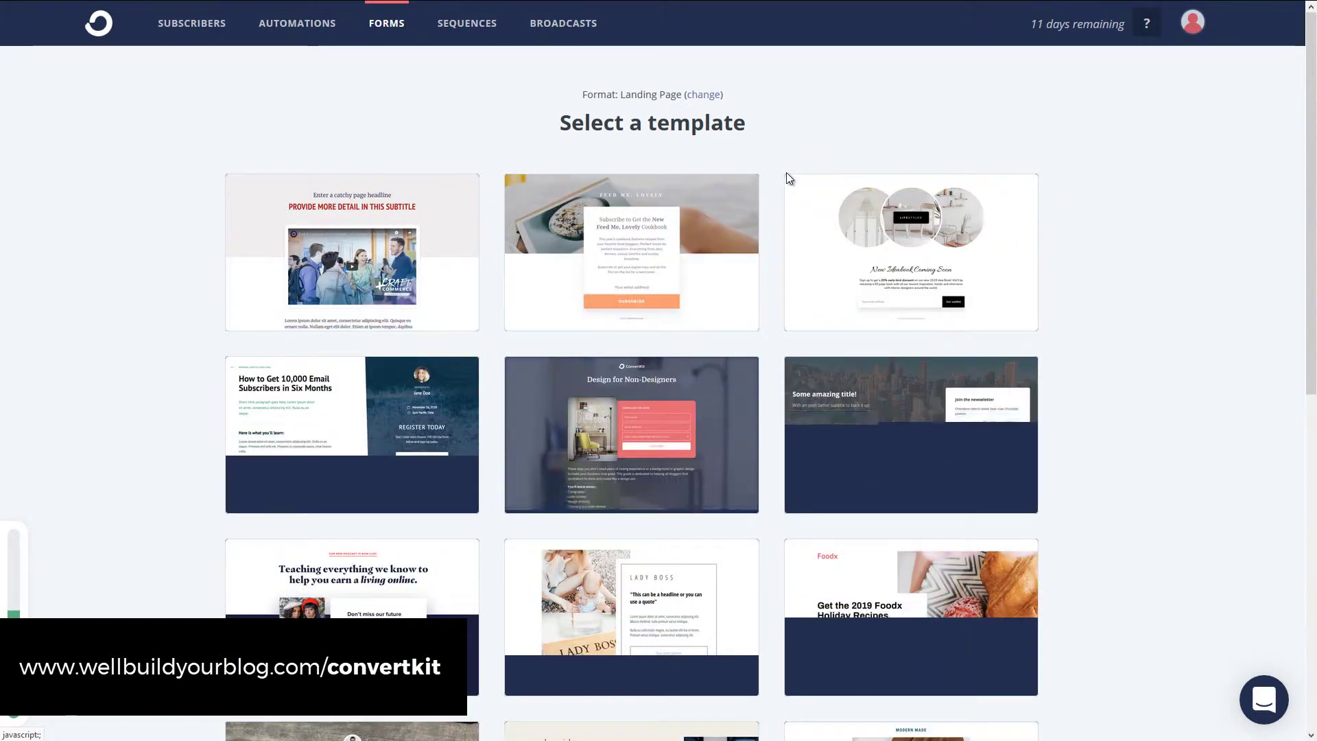
Browse the landing page templates and select the Coffex Holiday Gift Guide one
mouse_move(755, 213)
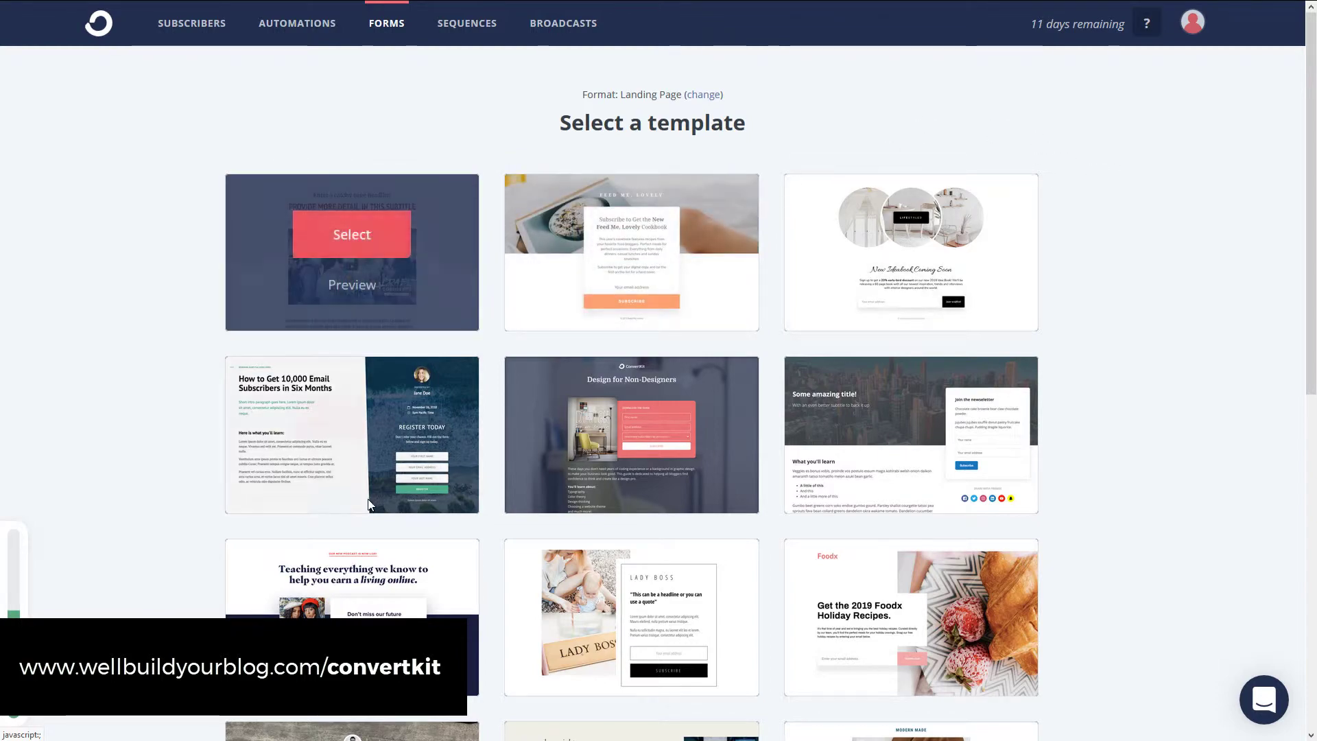
scroll(751, 529, down, 3)
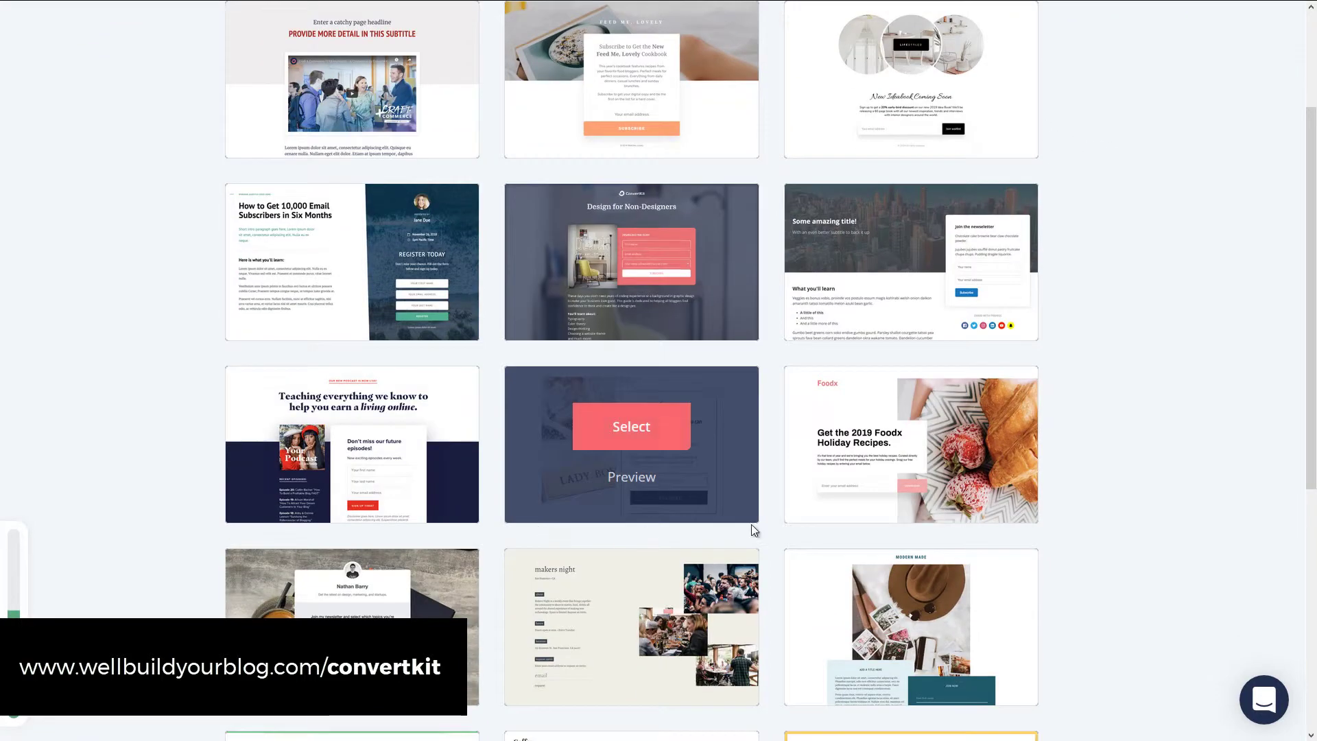
scroll(752, 529, down, 5)
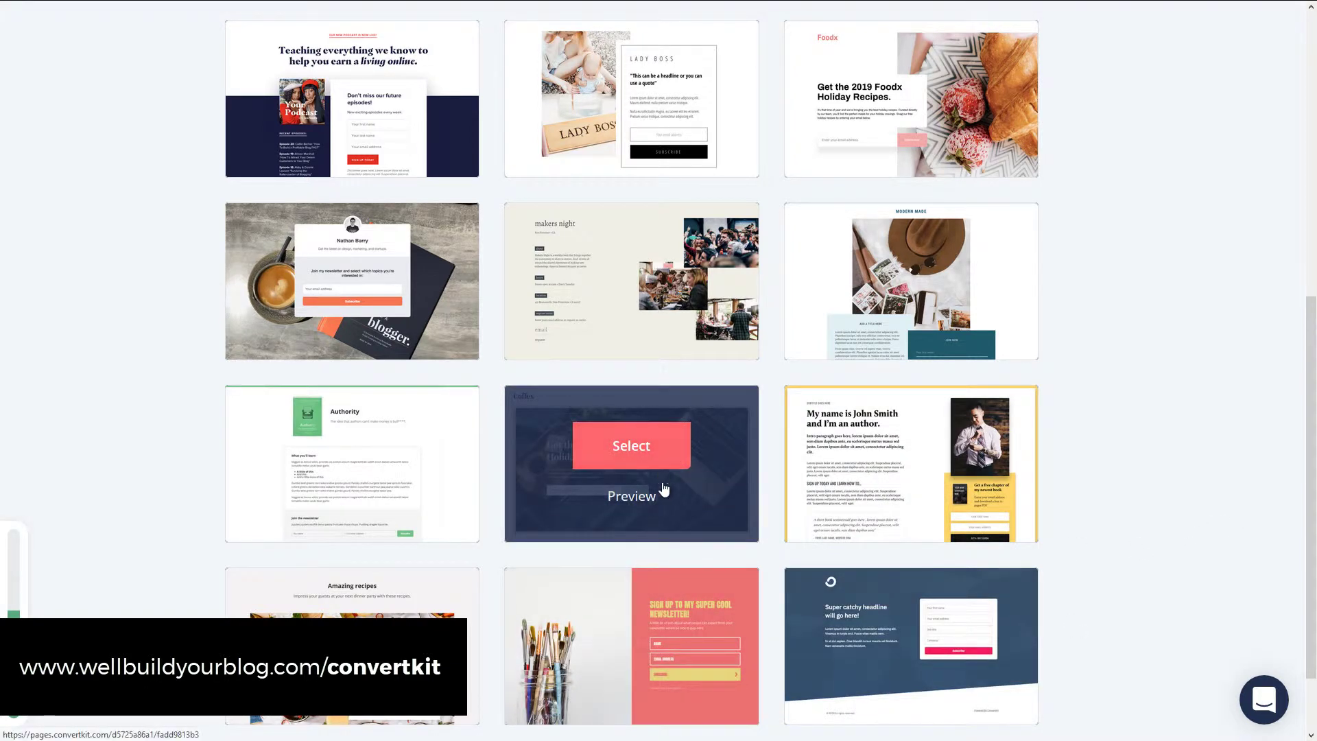
click(662, 493)
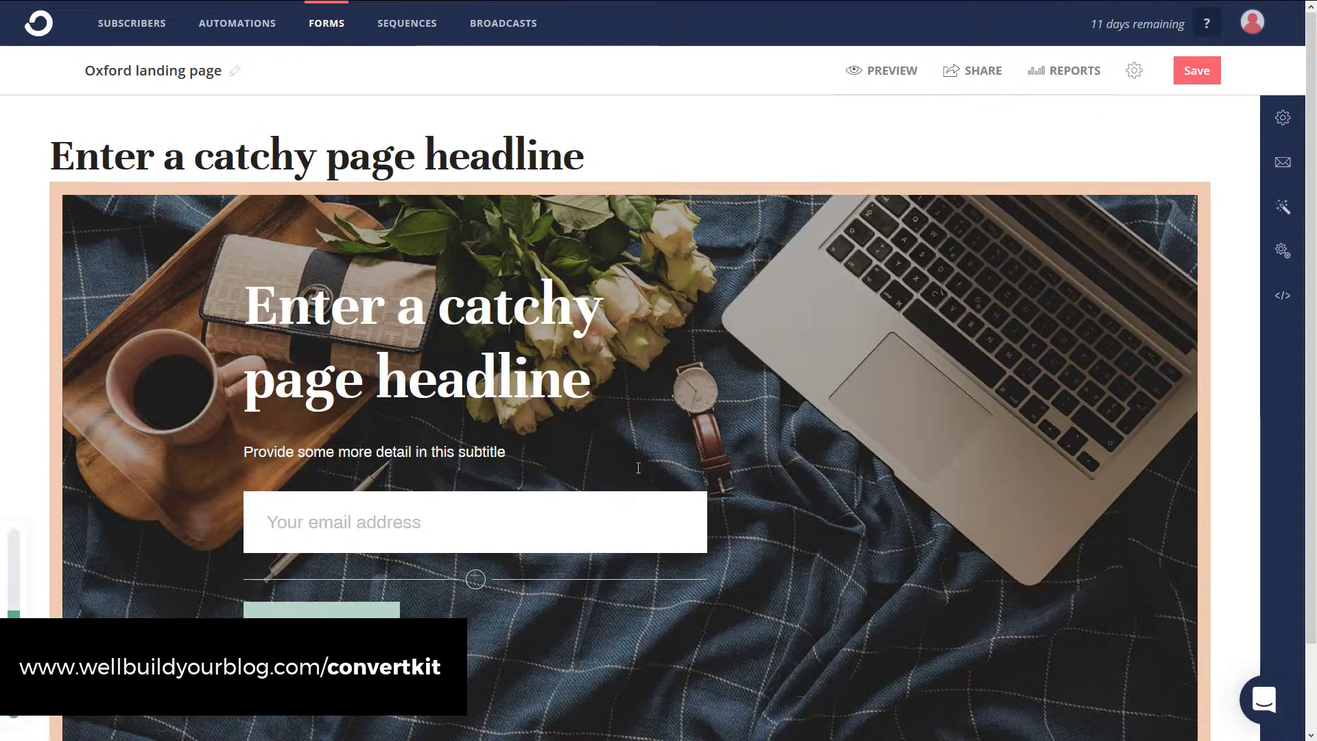
Add a custom First Name field to the signup form and place it above the email address field
scroll(619, 265, down, 1)
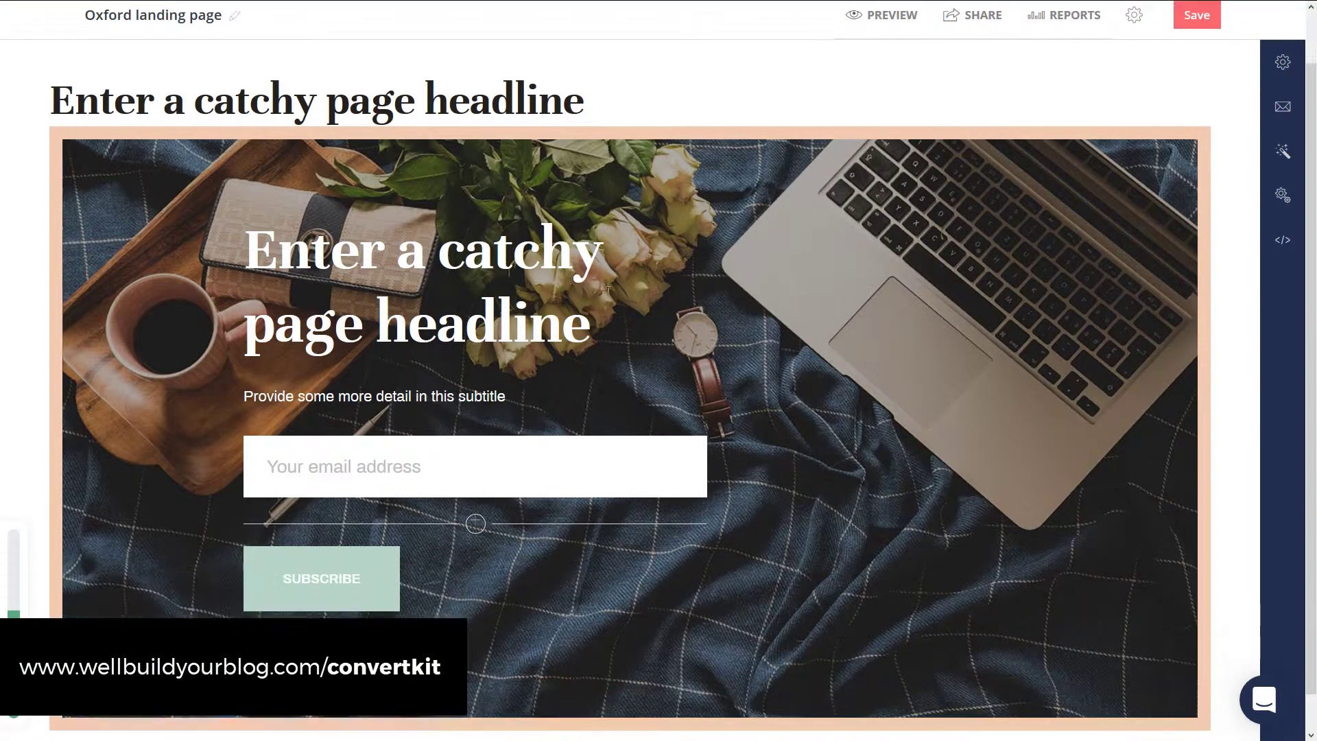
click(358, 429)
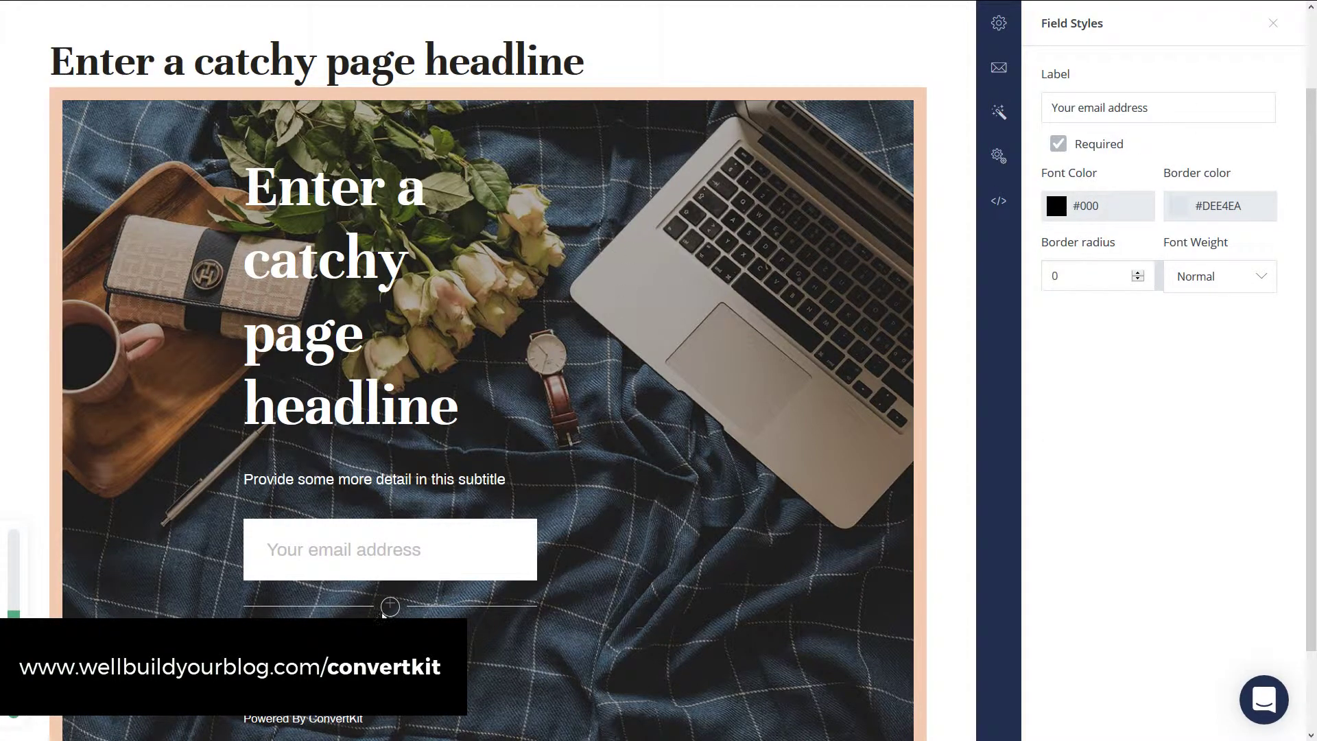
click(391, 605)
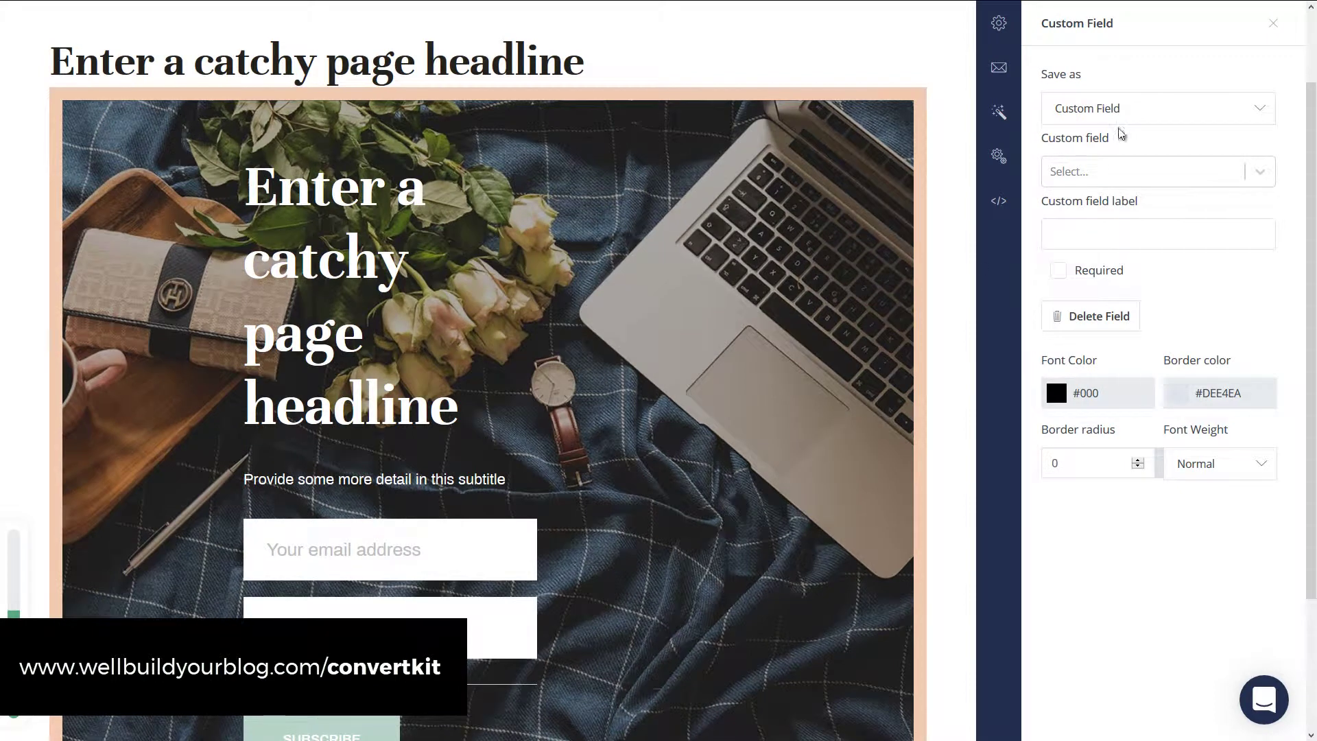
click(1142, 171)
click(1126, 214)
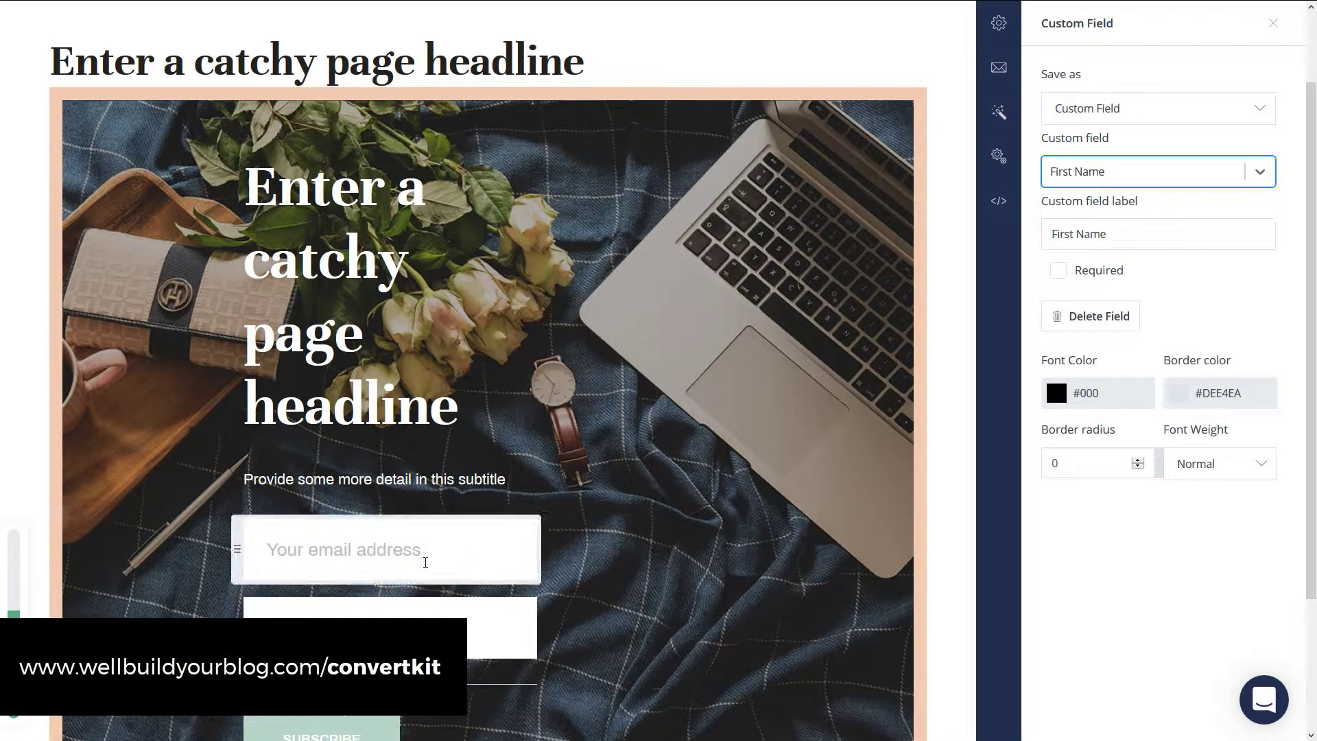
drag(236, 611, 236, 579)
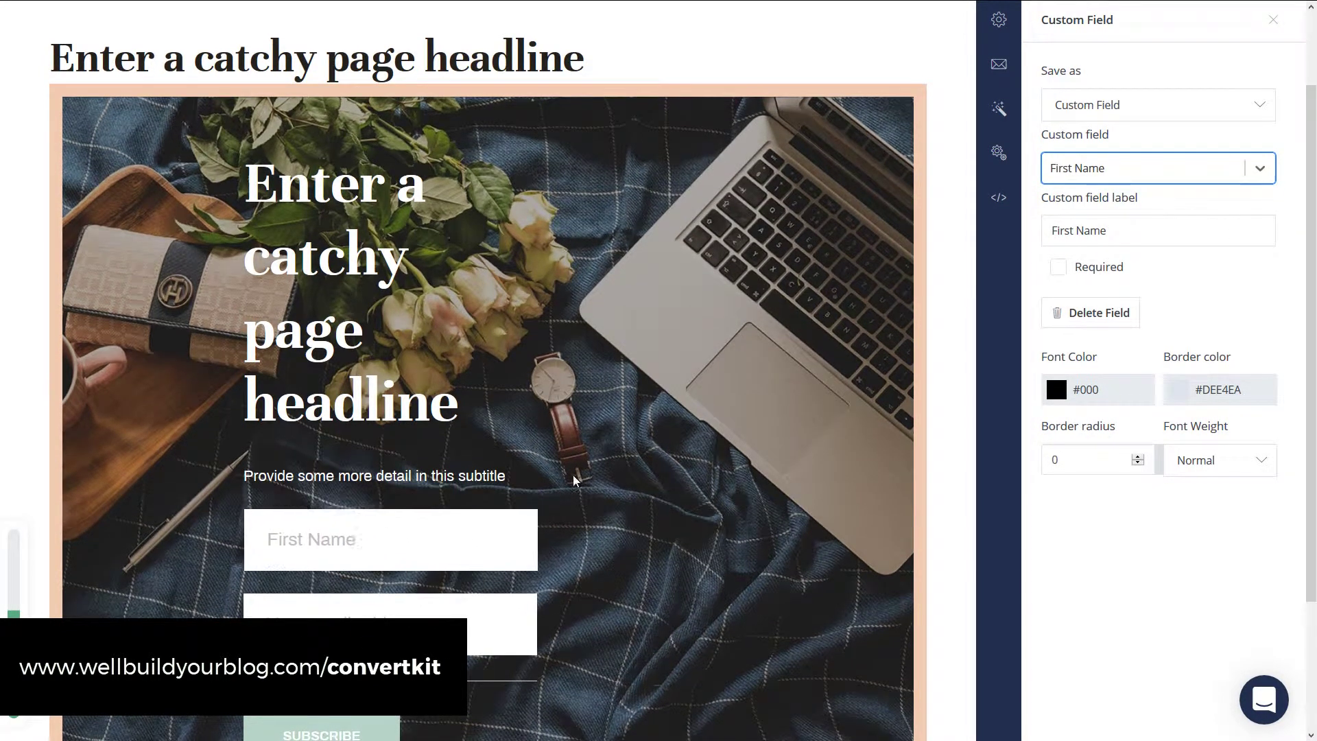
Check the success message and incentive email settings, and replace the background image with chicken-close-up-dinner-265393.jpg
click(999, 20)
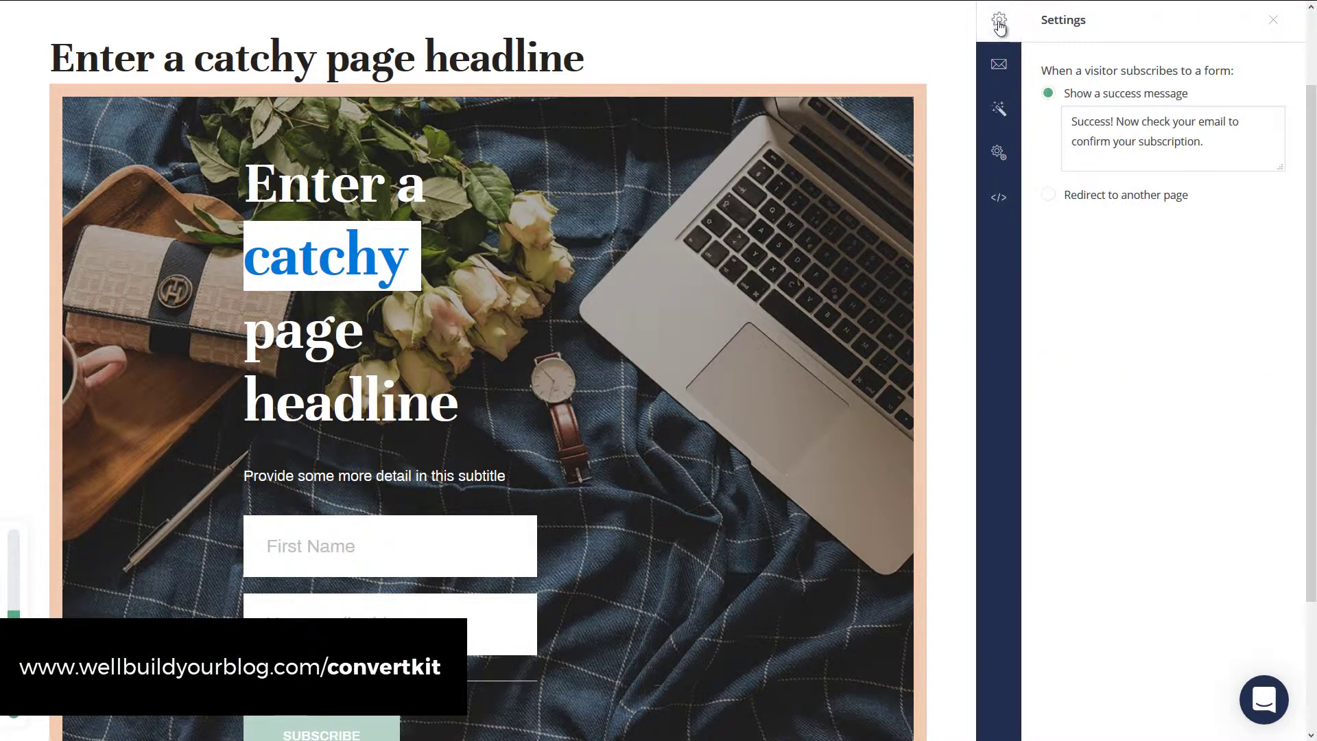
click(1009, 63)
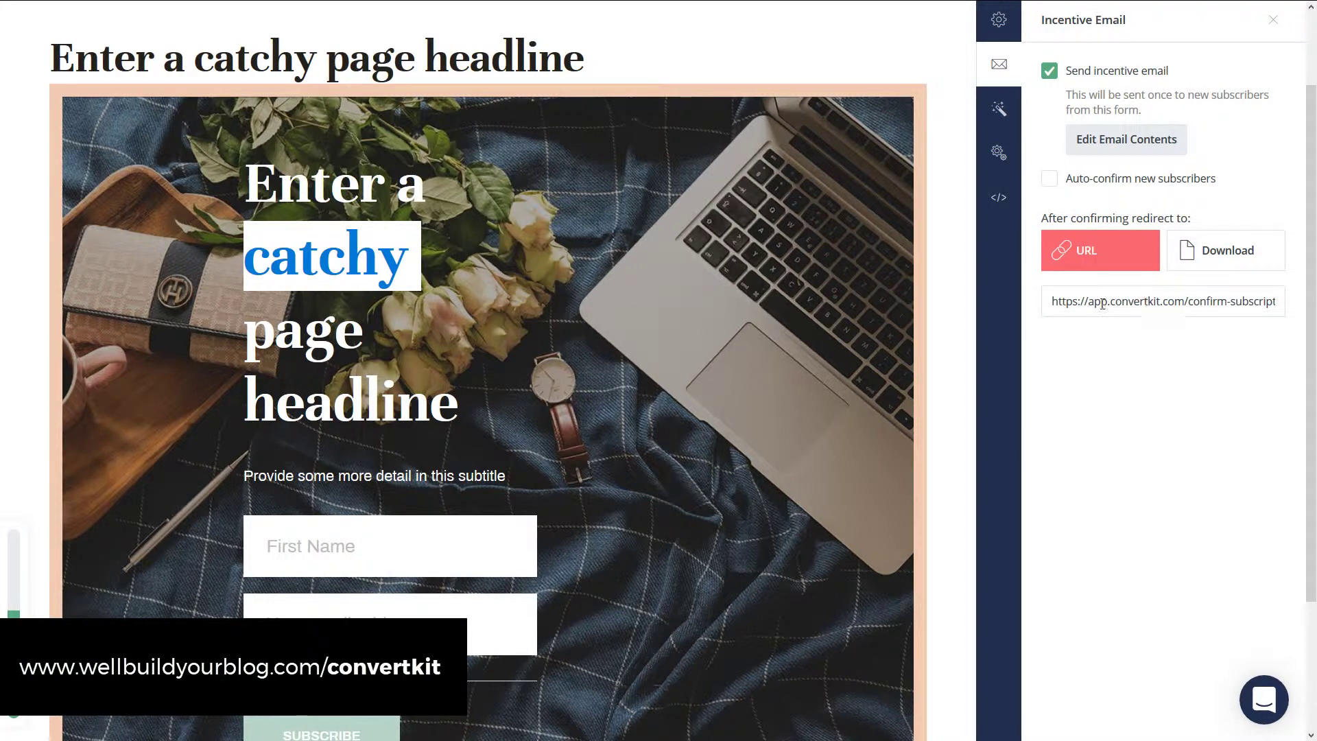
click(1001, 109)
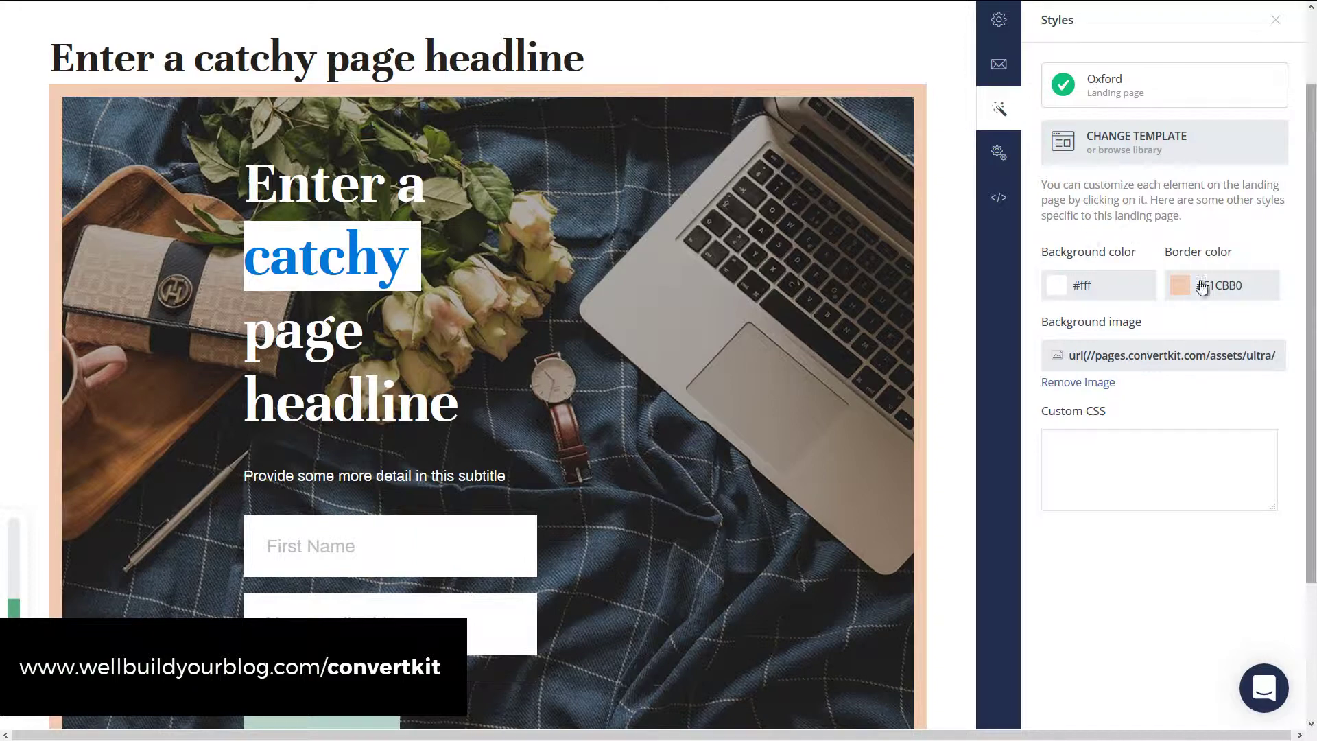
click(1091, 357)
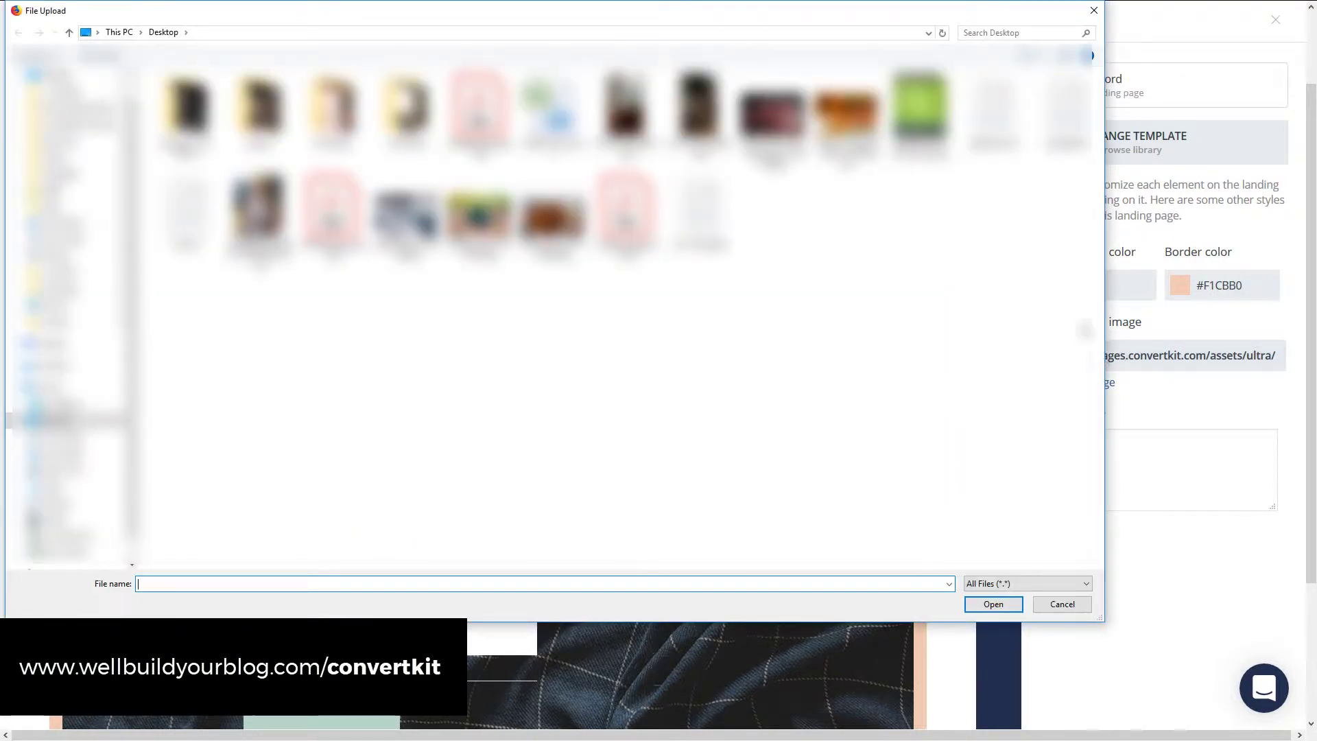
double_click(848, 110)
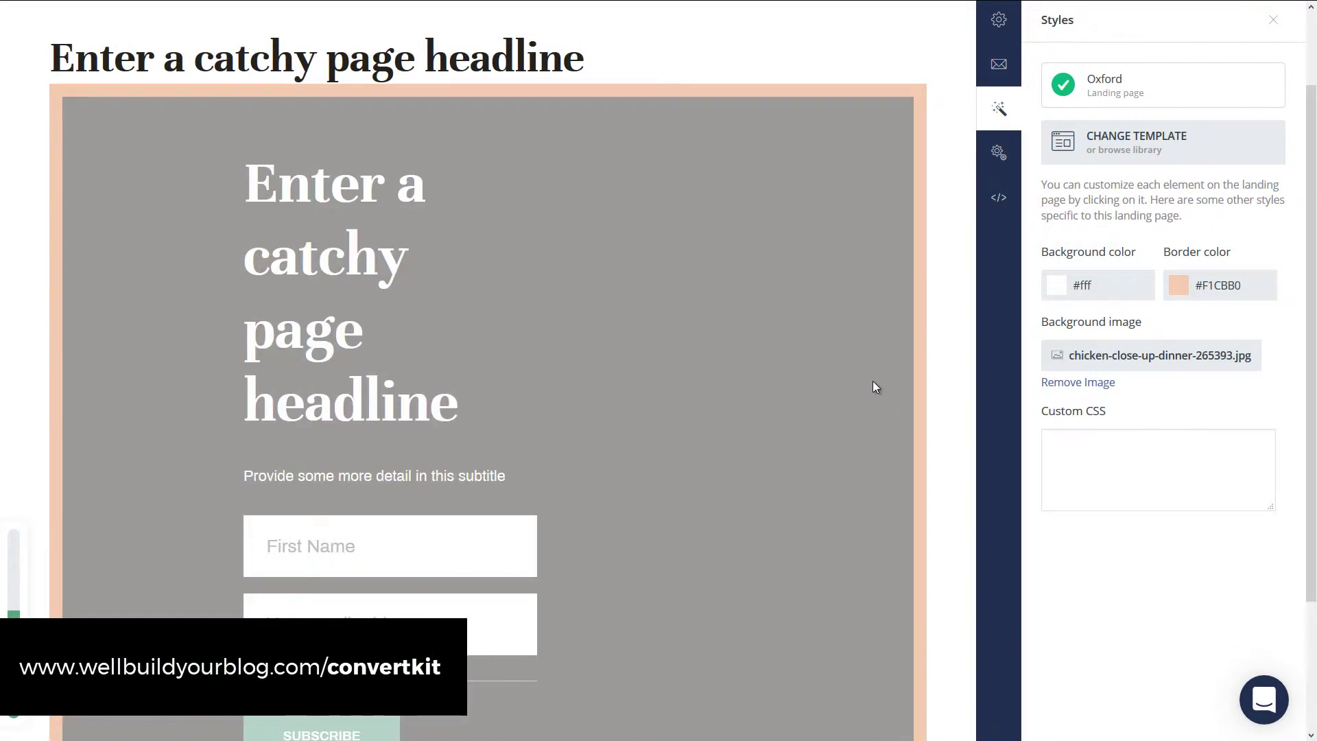
scroll(607, 357, down, 1)
scroll(544, 348, up, 3)
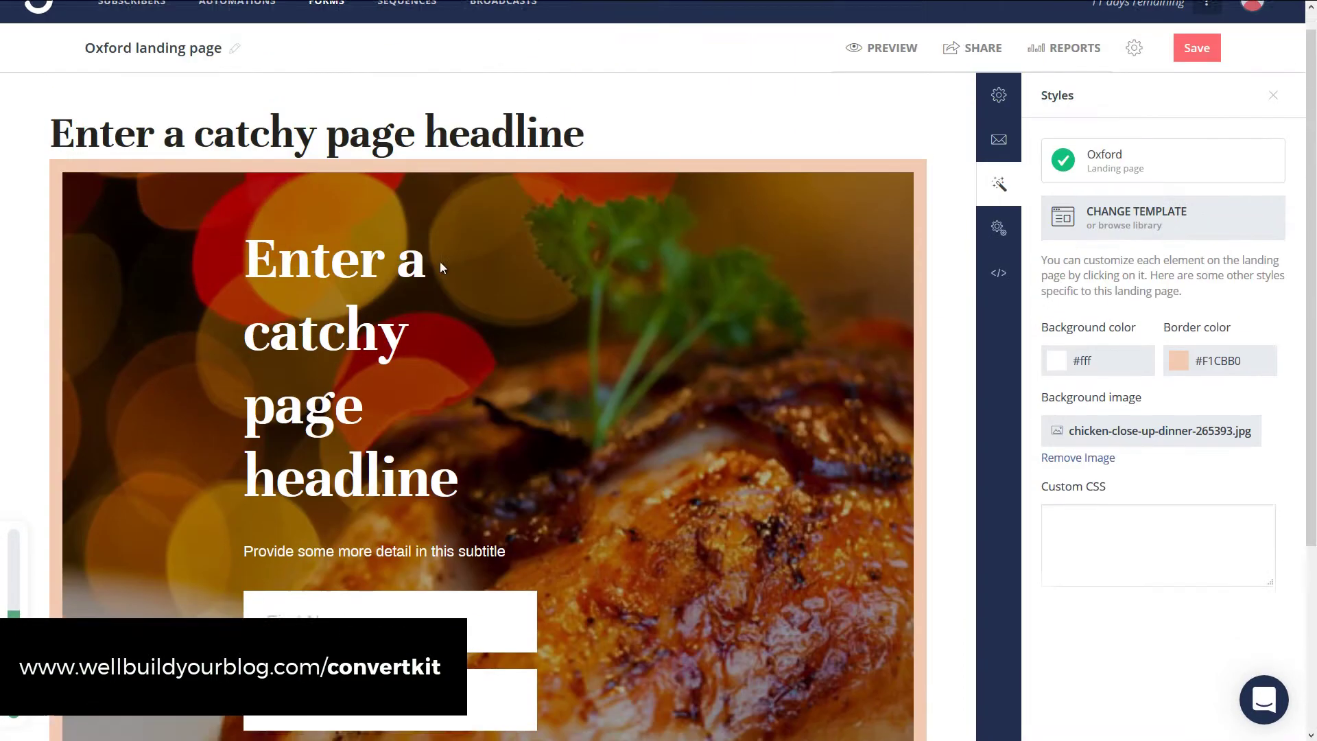
Replace the headline over the background image with "Changew whatever we want"
drag(387, 364, 464, 497)
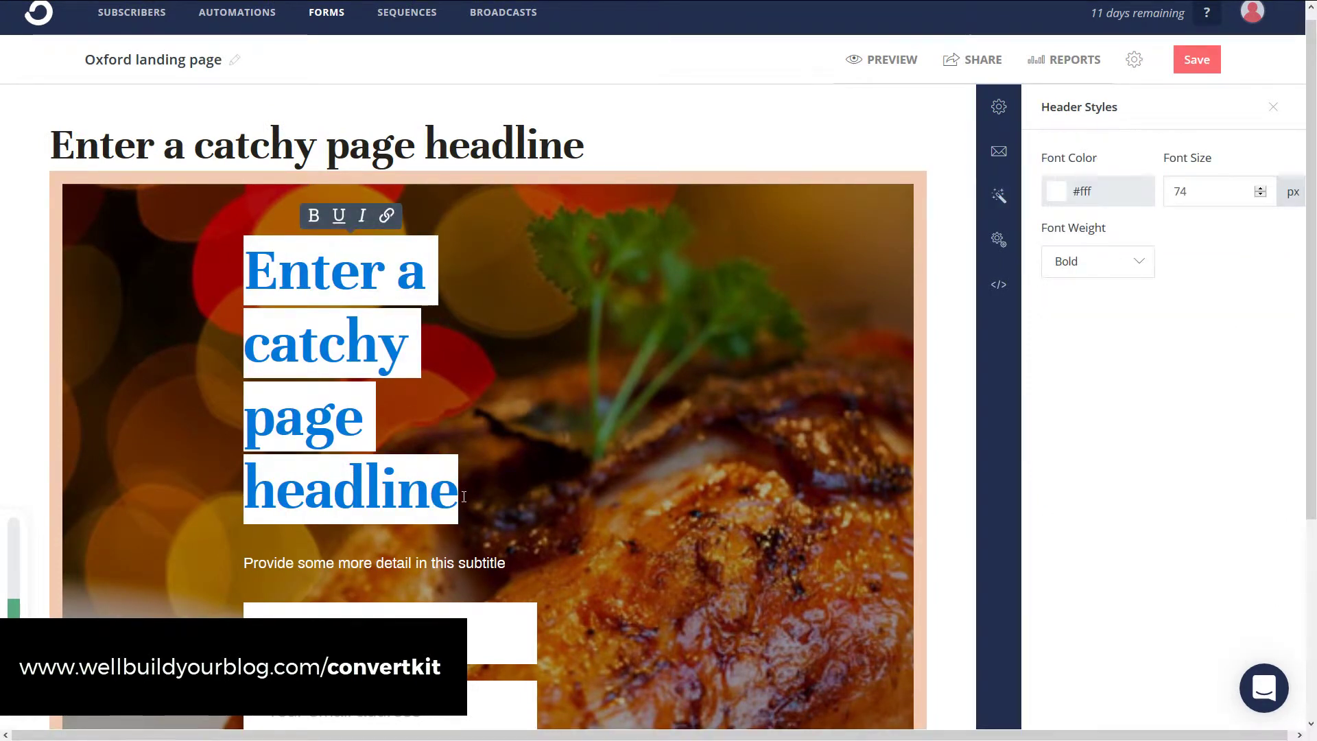
text(Changew whatever we want)
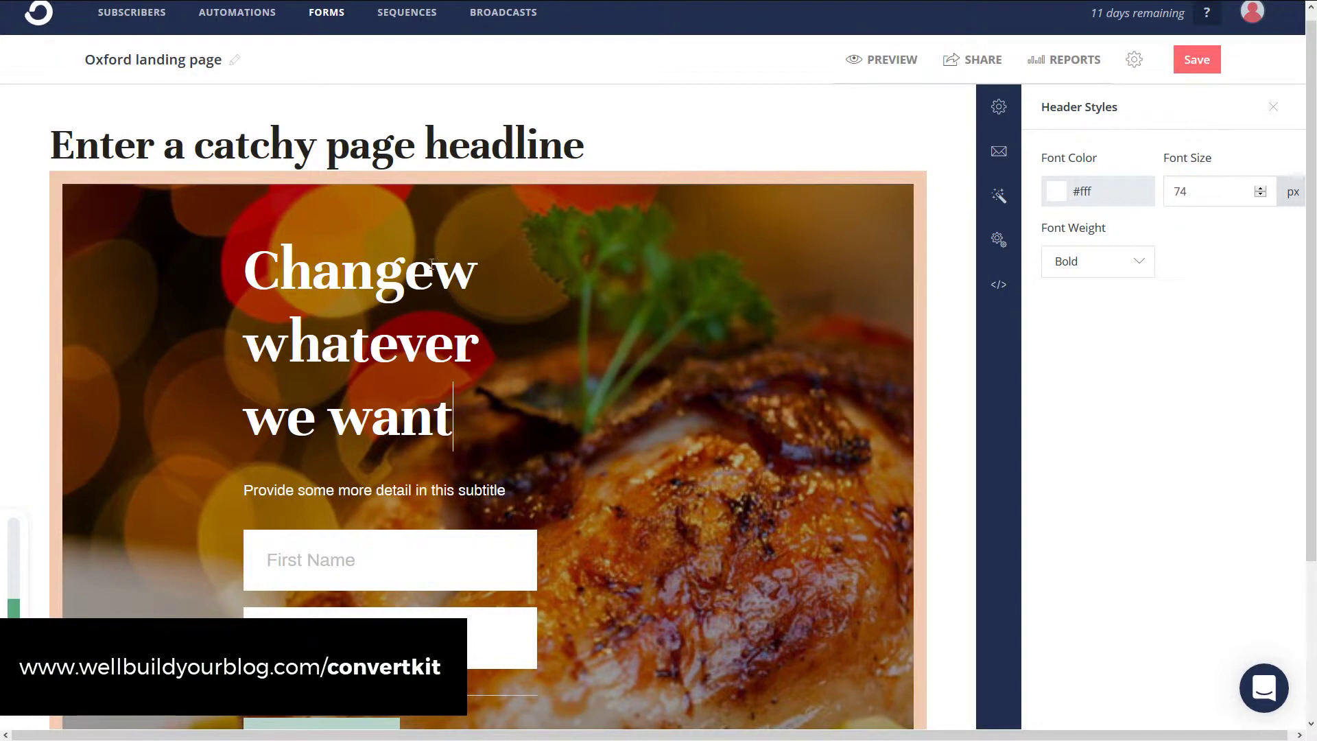
scroll(544, 442, up, 1)
scroll(544, 442, down, 3)
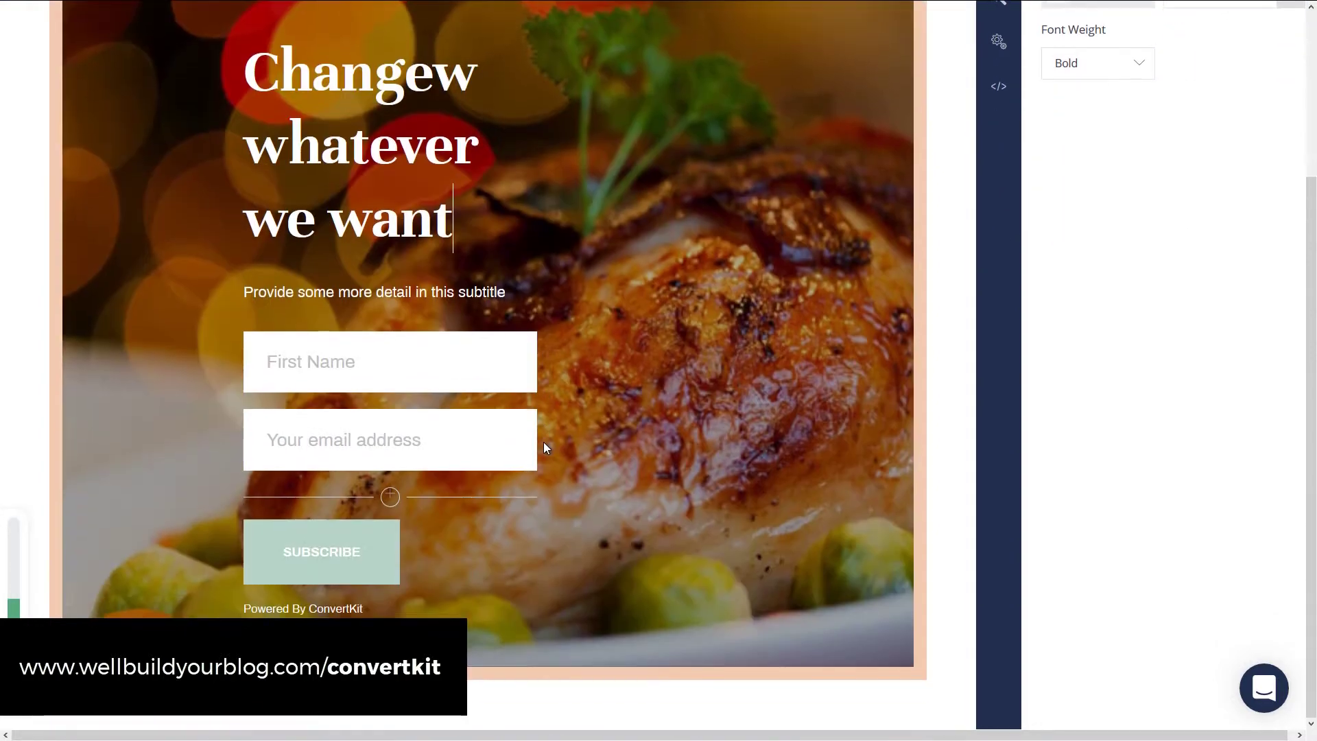
Reload the page to discard the unsaved landing page, and choose the Landing Page format again
scroll(544, 442, up, 3)
key(F5)
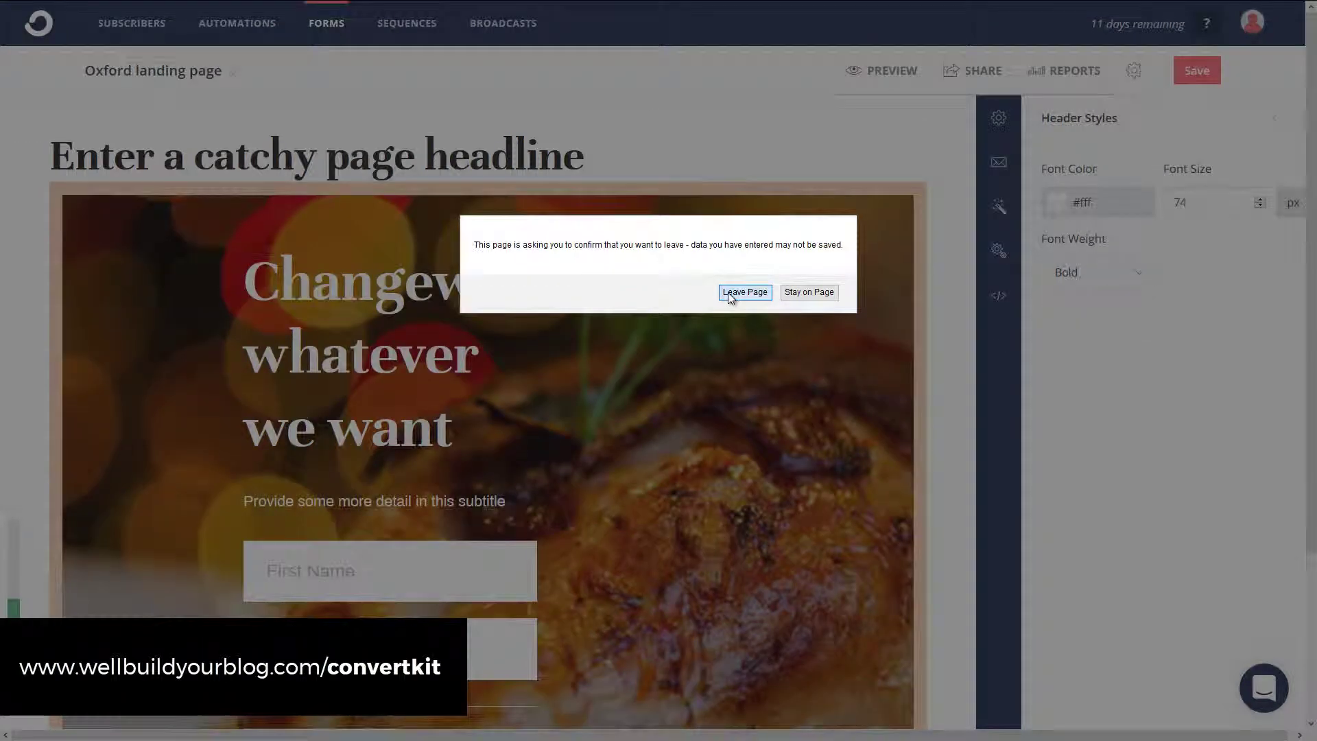
click(734, 291)
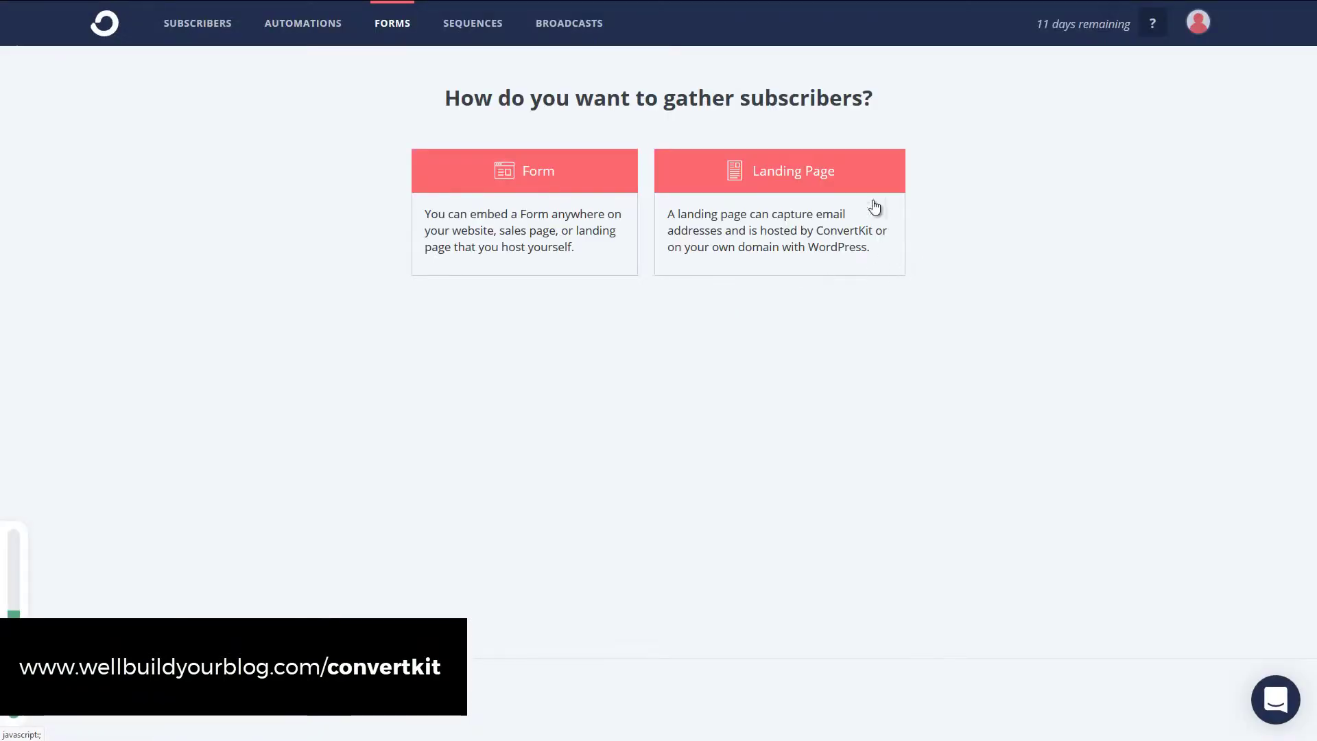
click(873, 206)
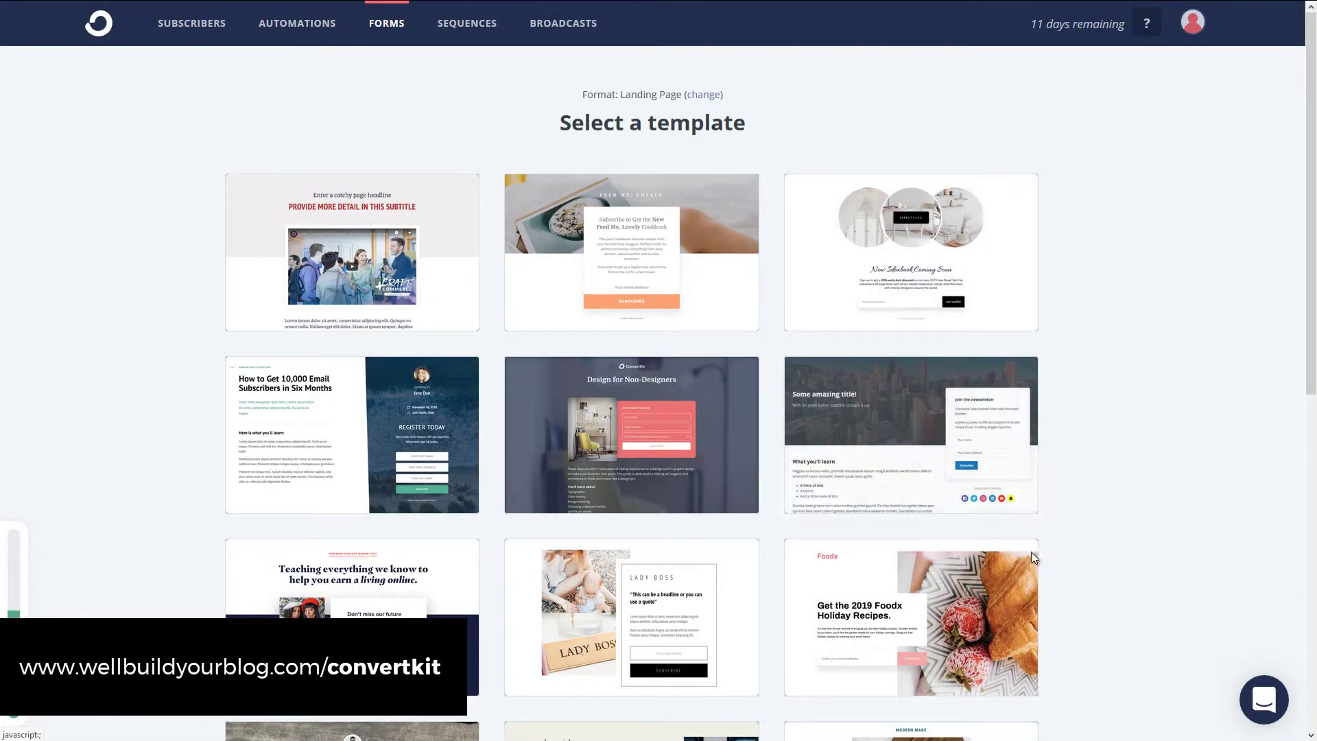
Browse the landing page templates and select the one with three overlapping circular images above the headline
scroll(185, 508, down, 5)
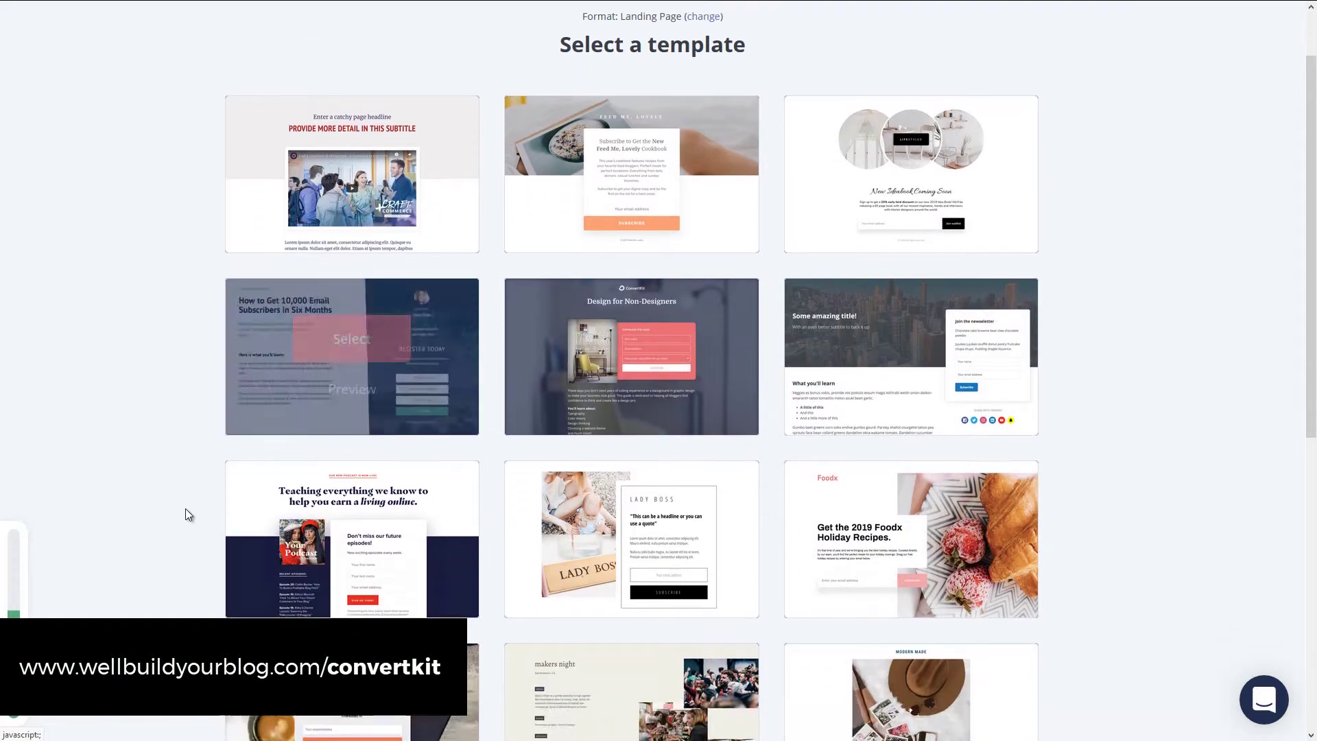
scroll(933, 565, down, 4)
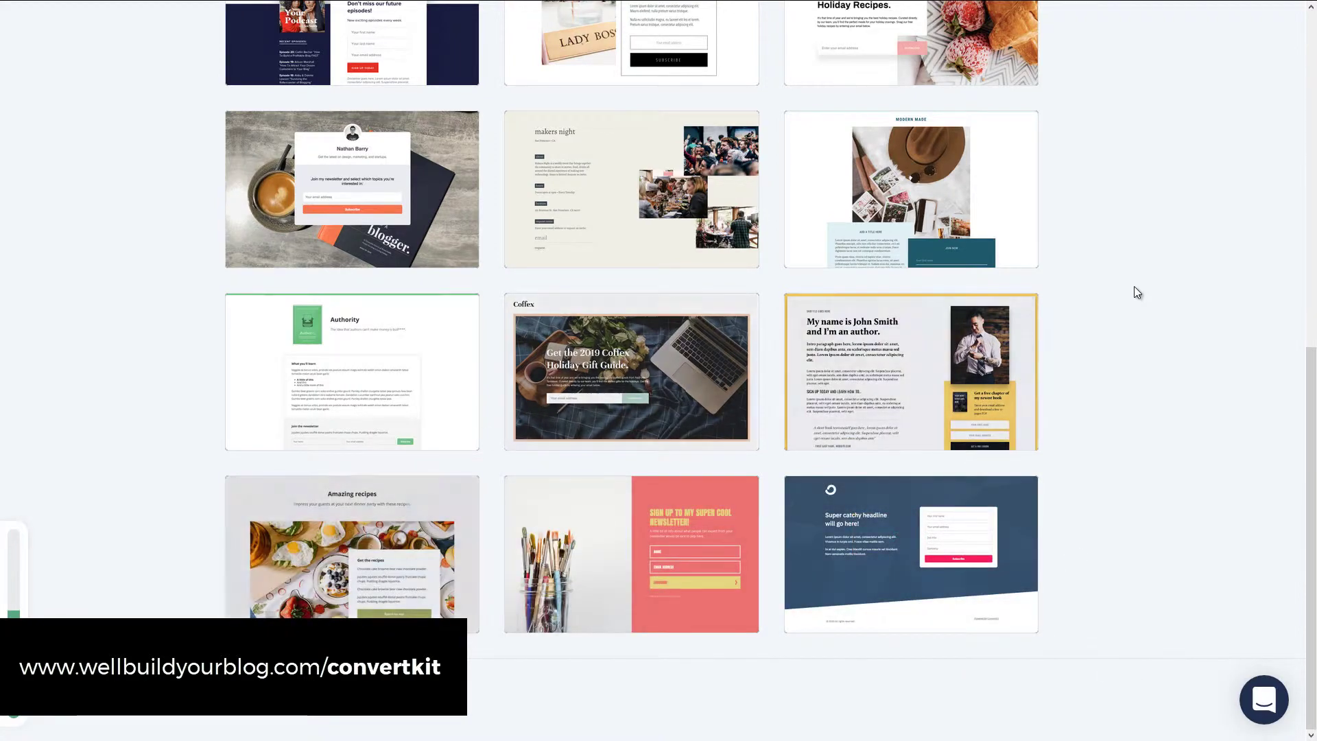
scroll(1052, 521, up, 2)
scroll(1006, 491, up, 1)
scroll(1006, 491, down, 3)
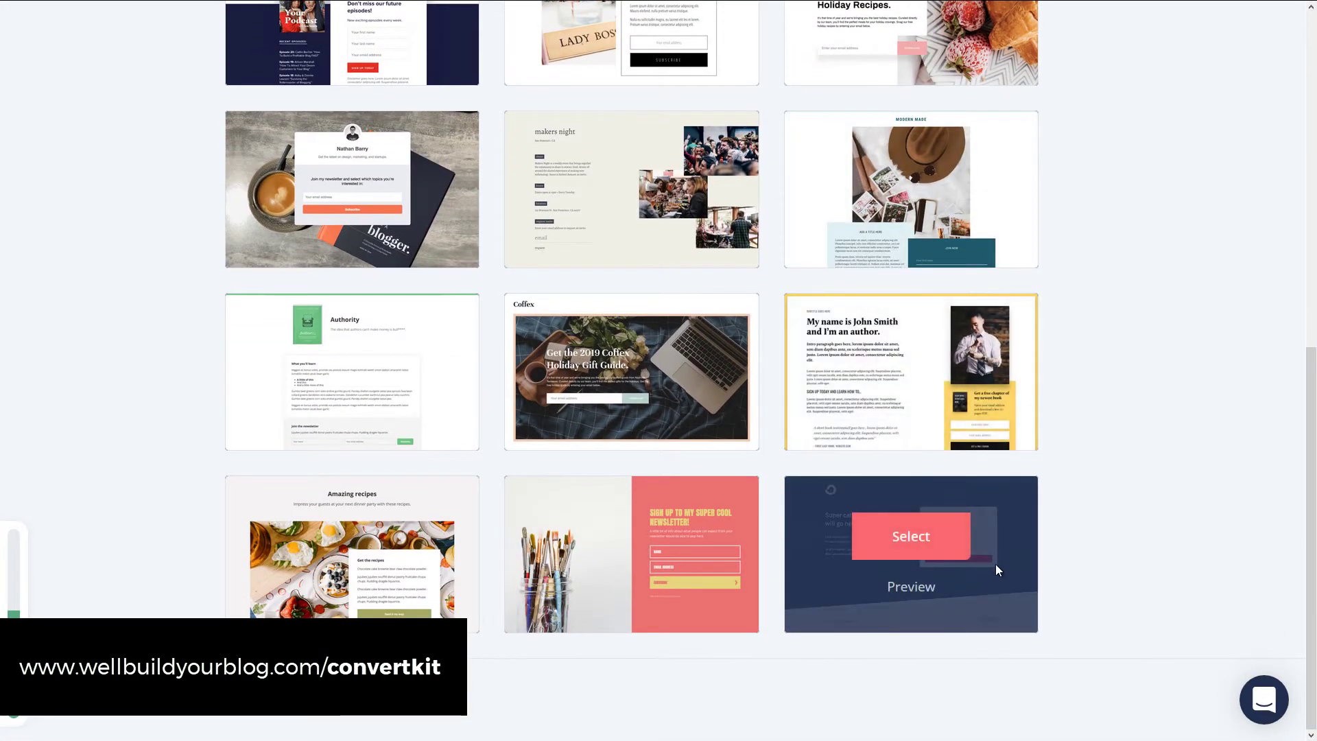
scroll(995, 567, up, 9)
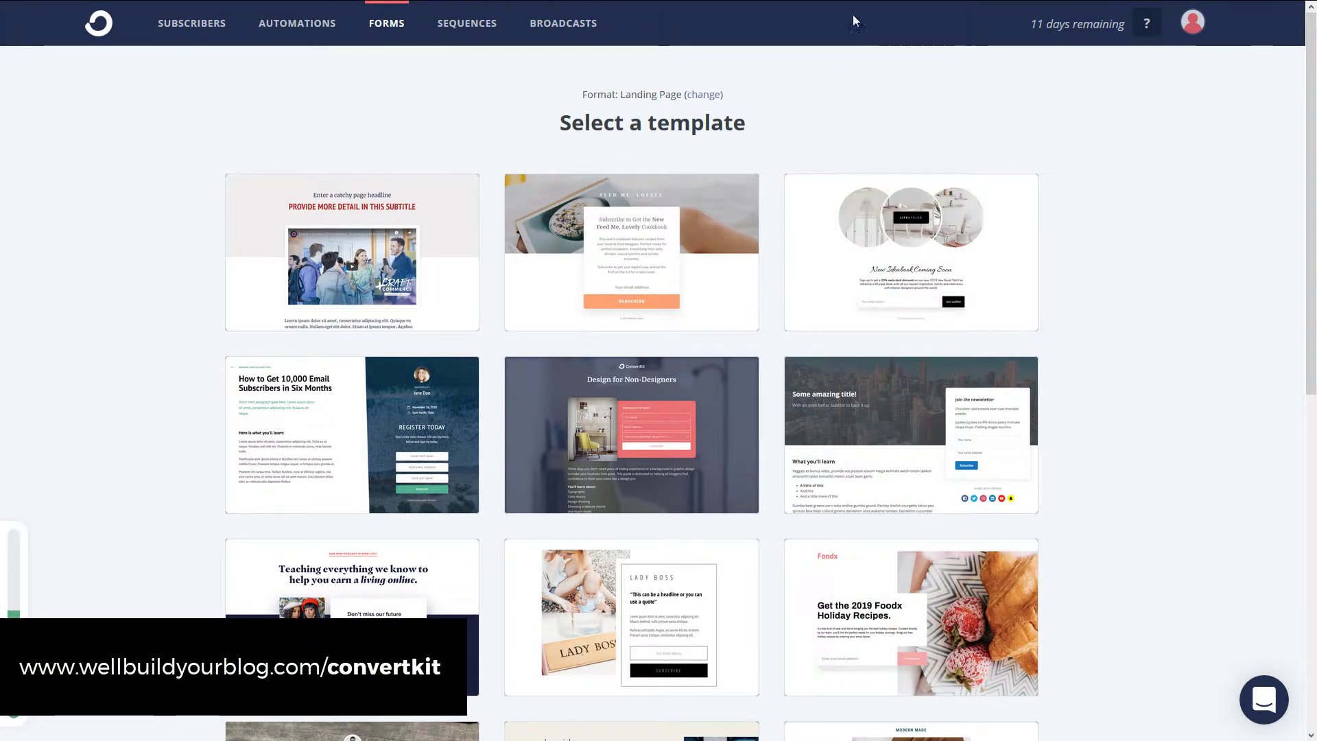
mouse_move(860, 180)
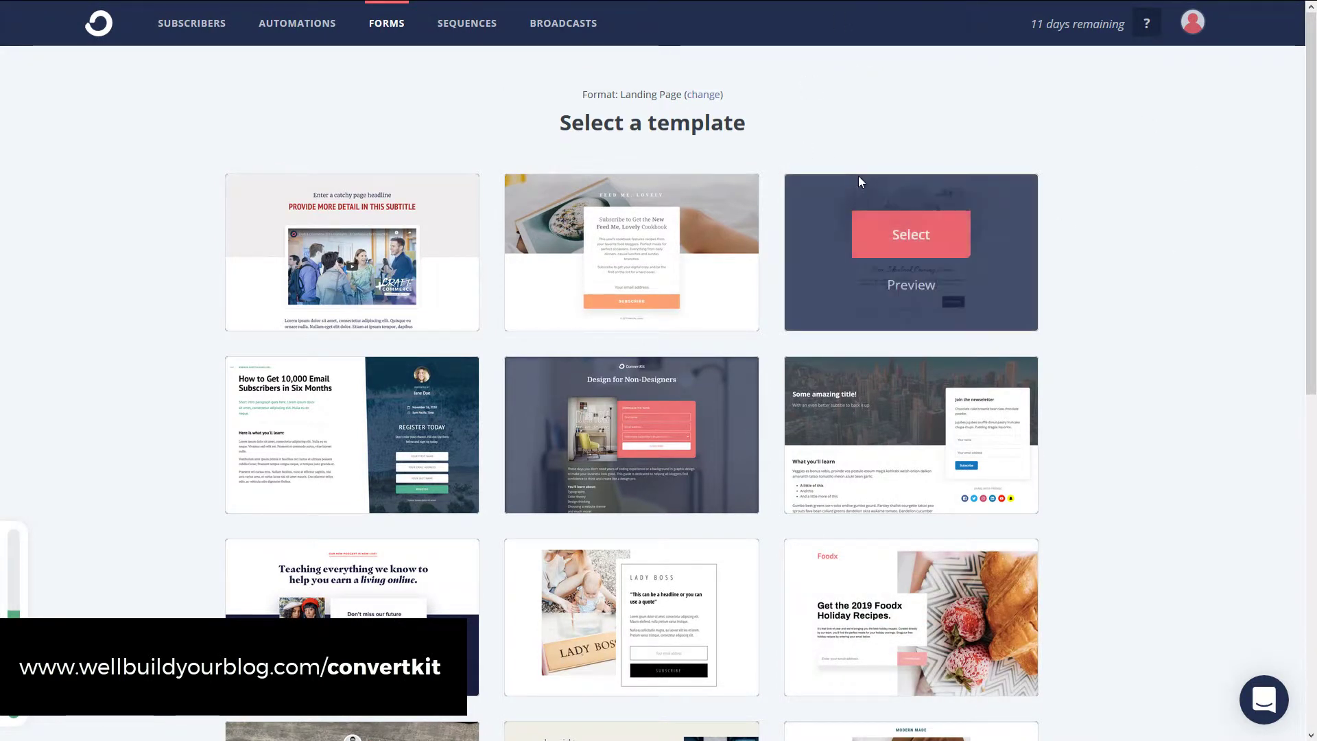
click(904, 241)
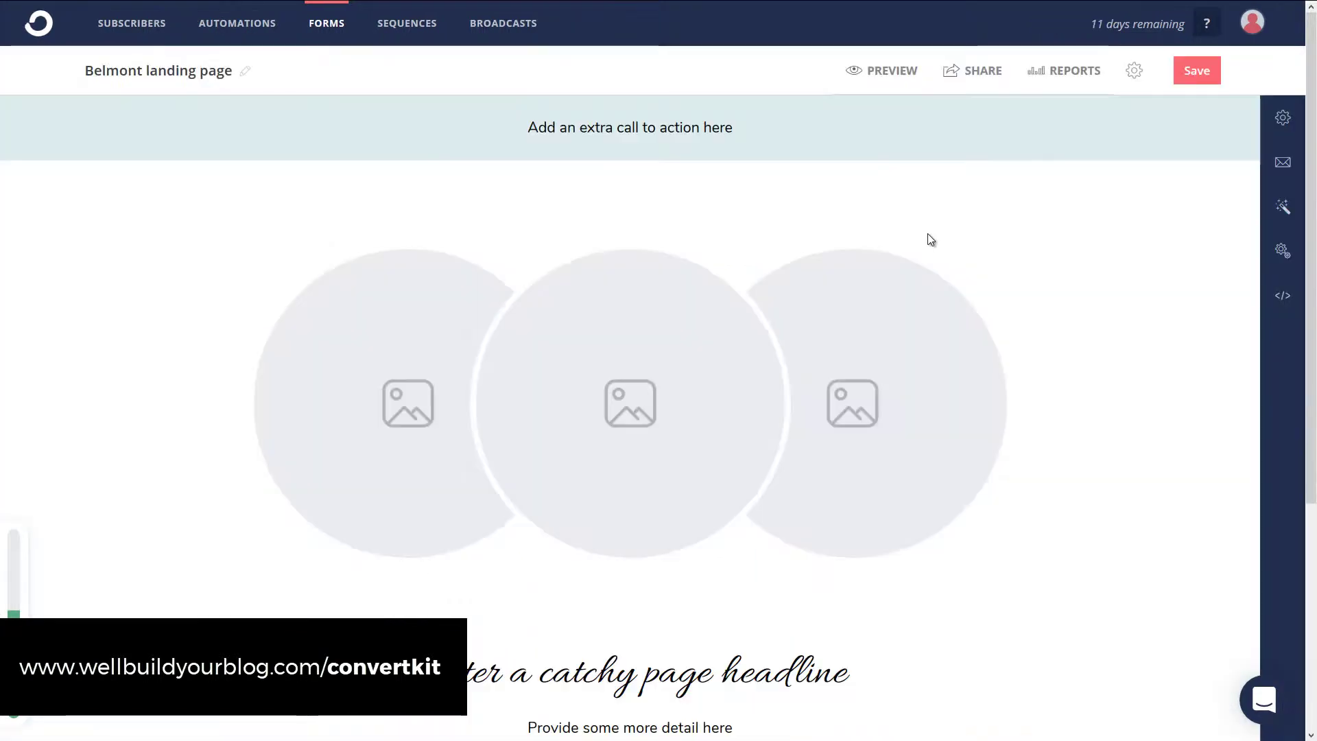
Open the middle image's settings, and replace the page headline below the images with "Download your free course"
click(648, 401)
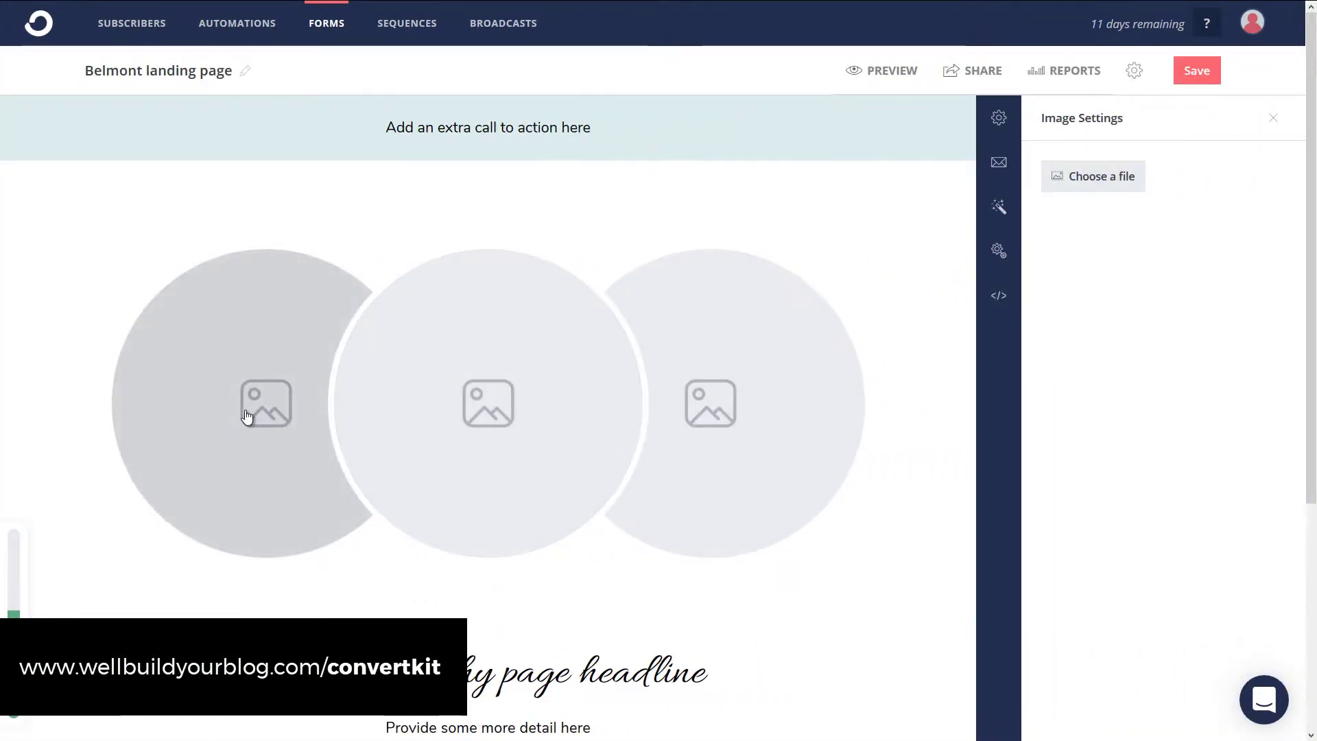
scroll(369, 419, down, 5)
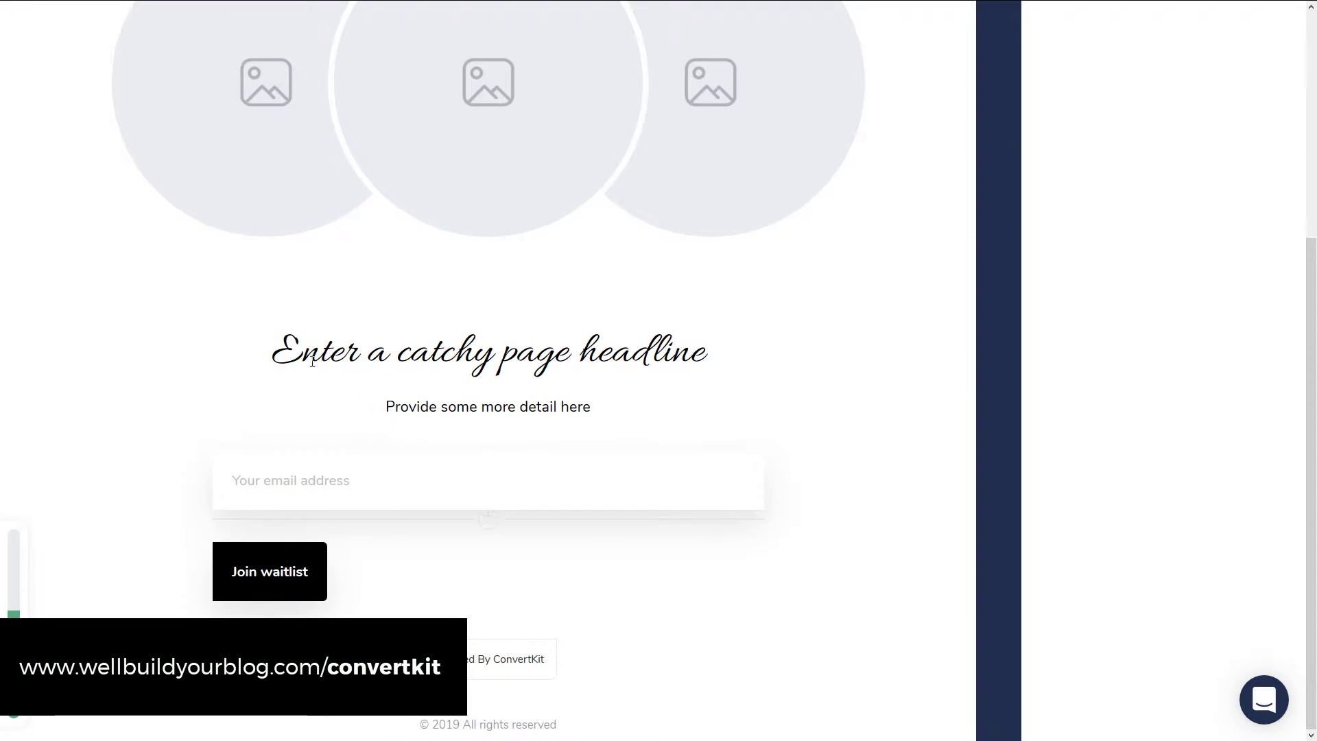
triple_click(521, 354)
text(Dow)
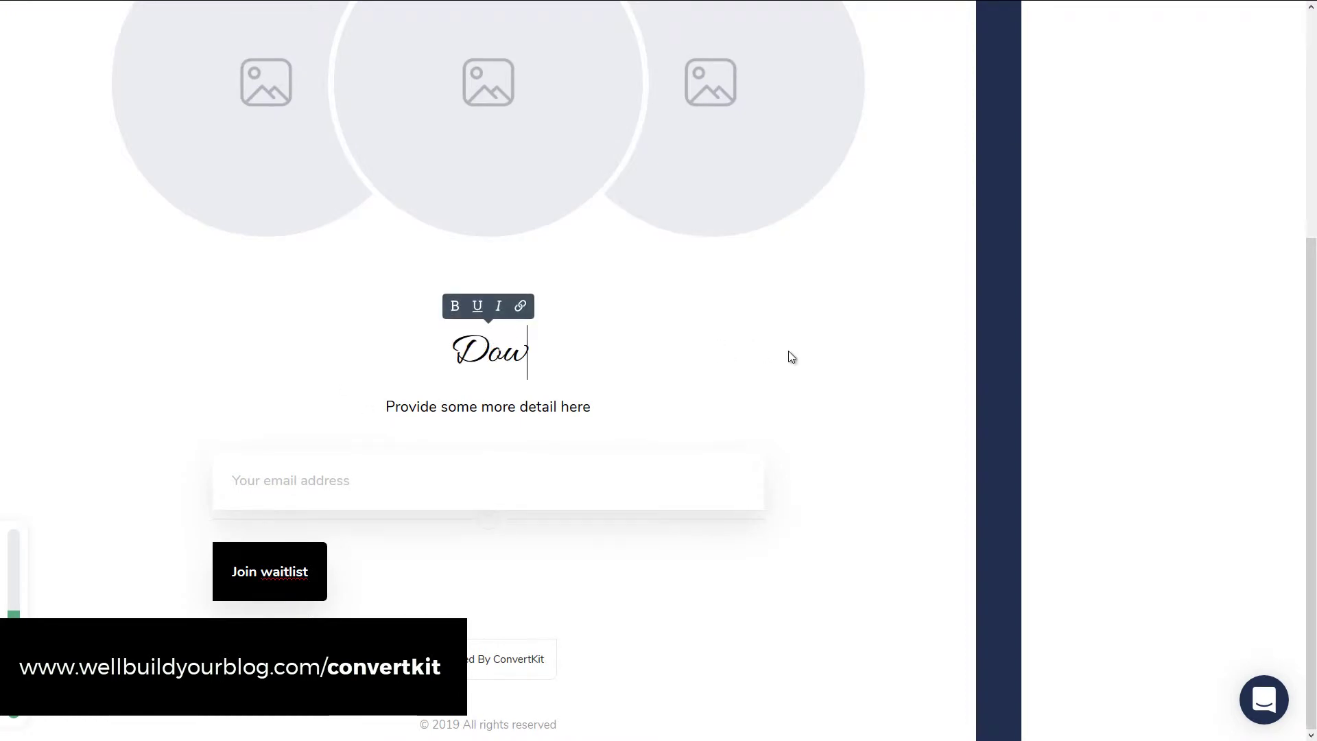
text(nload your free)
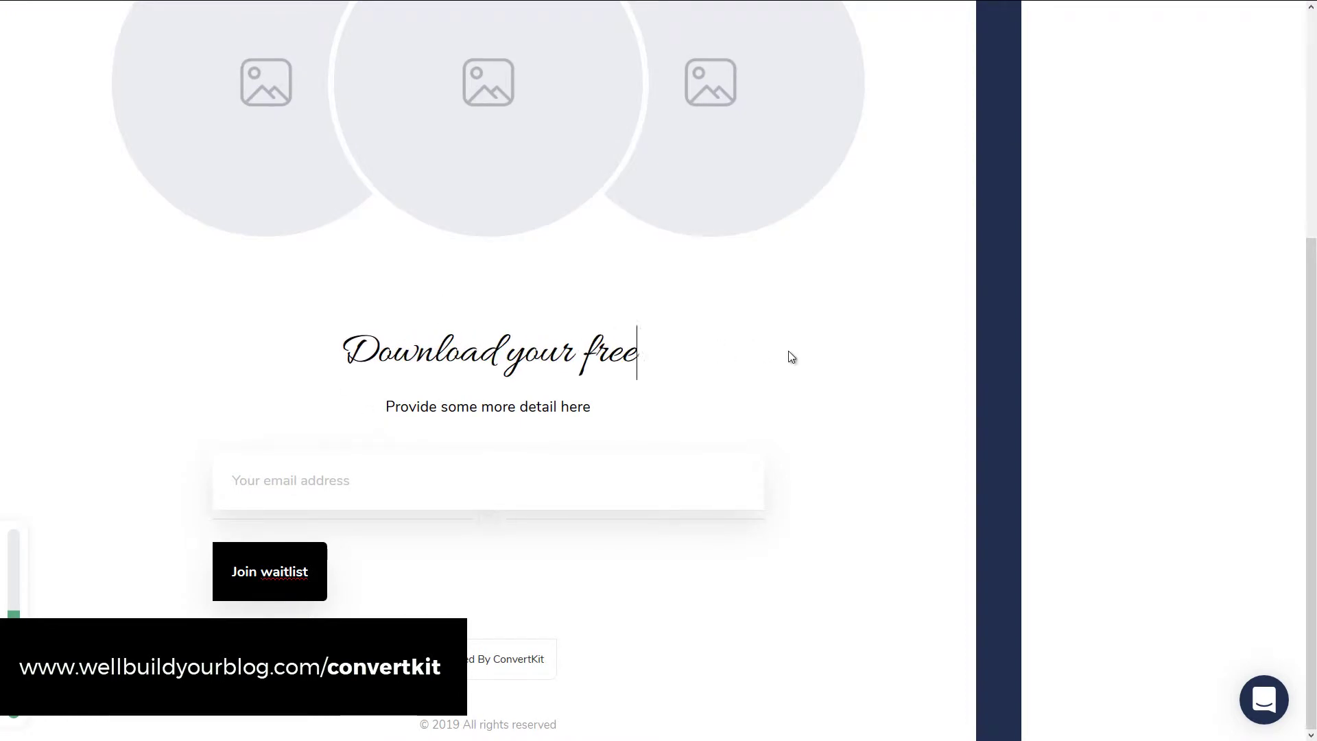
text( course)
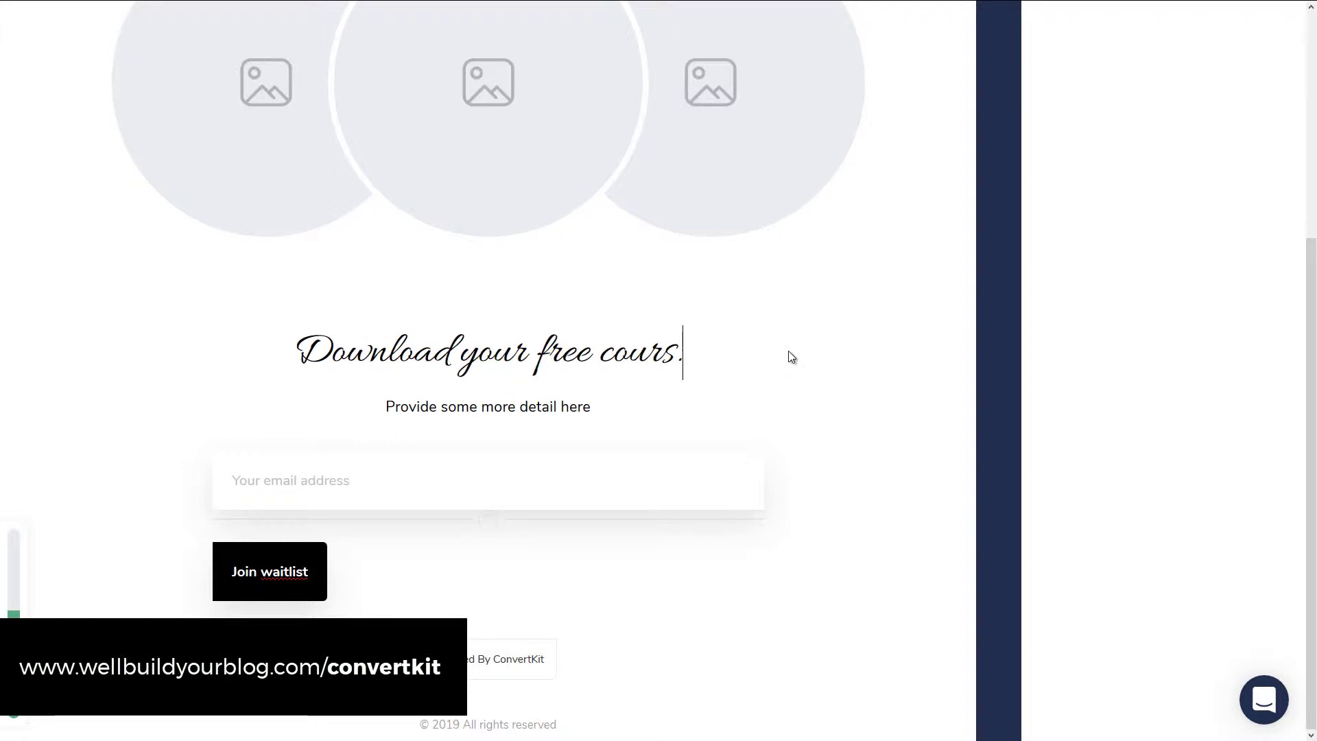
End the page headline with a period and add a custom field beside the email address field
text(.)
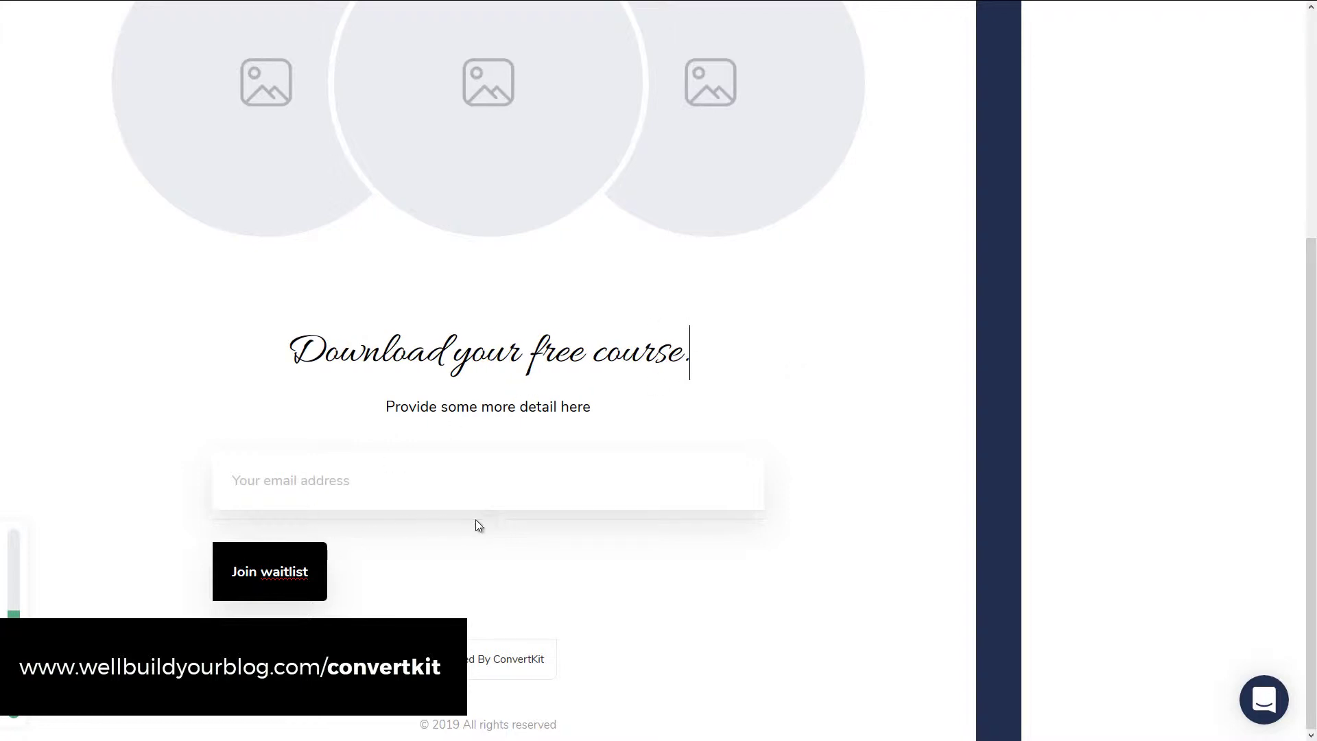
click(490, 529)
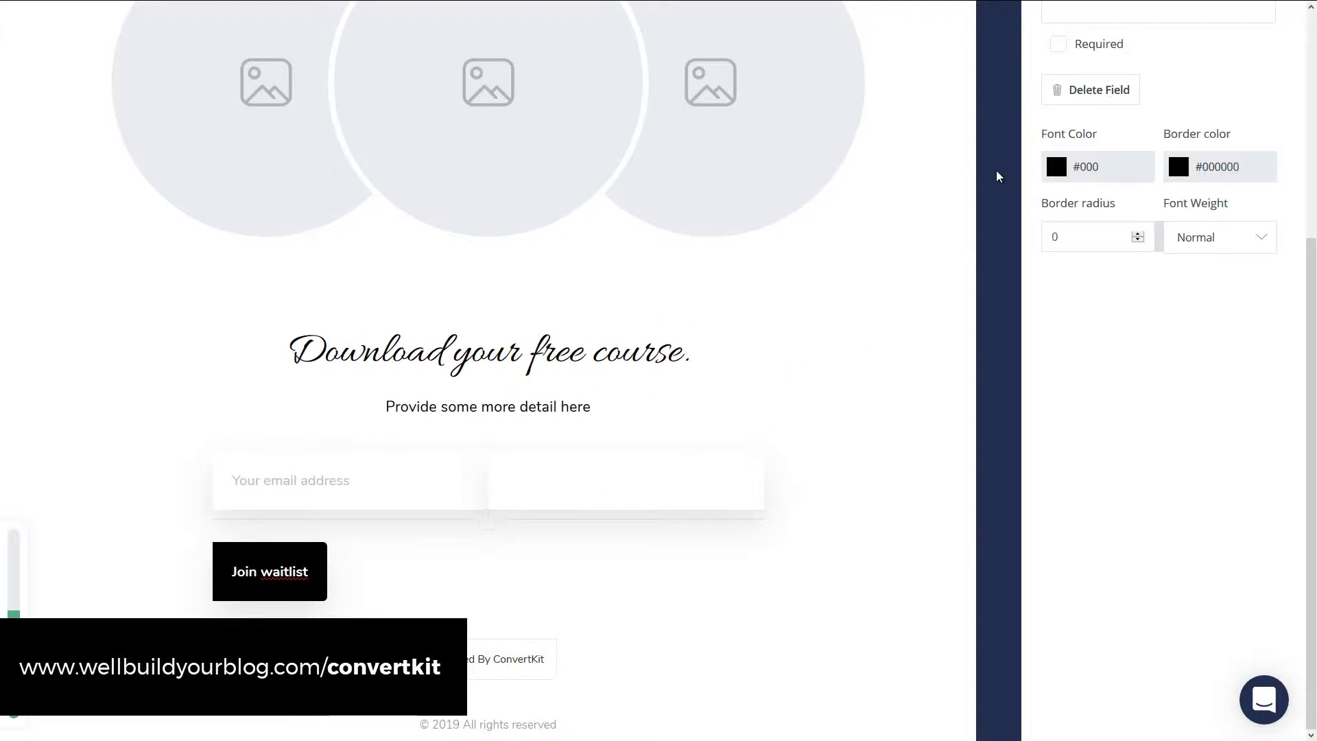
scroll(1117, 215, up, 5)
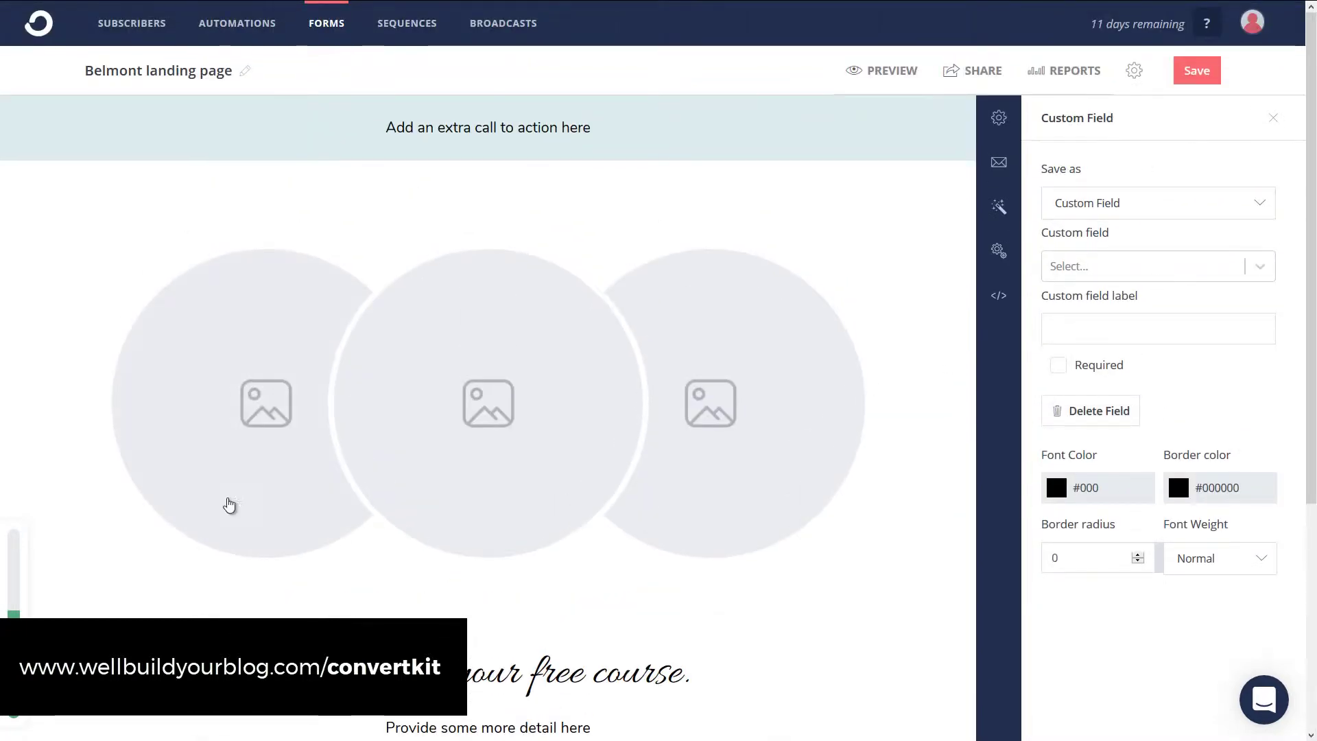
scroll(235, 506, down, 5)
scroll(235, 506, up, 5)
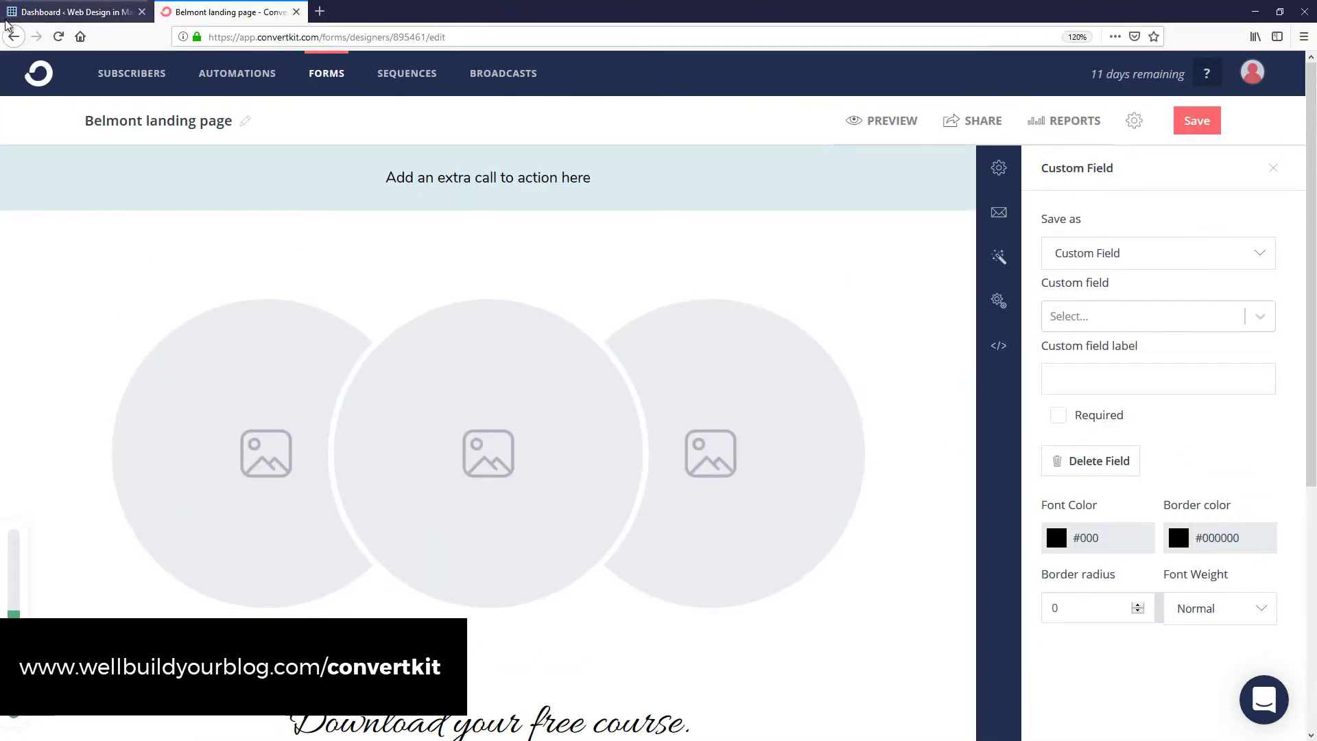
Return to the format choice, choose Landing Page, and select the template with a paintbrush photo beside a coral sign-up panel
click(14, 36)
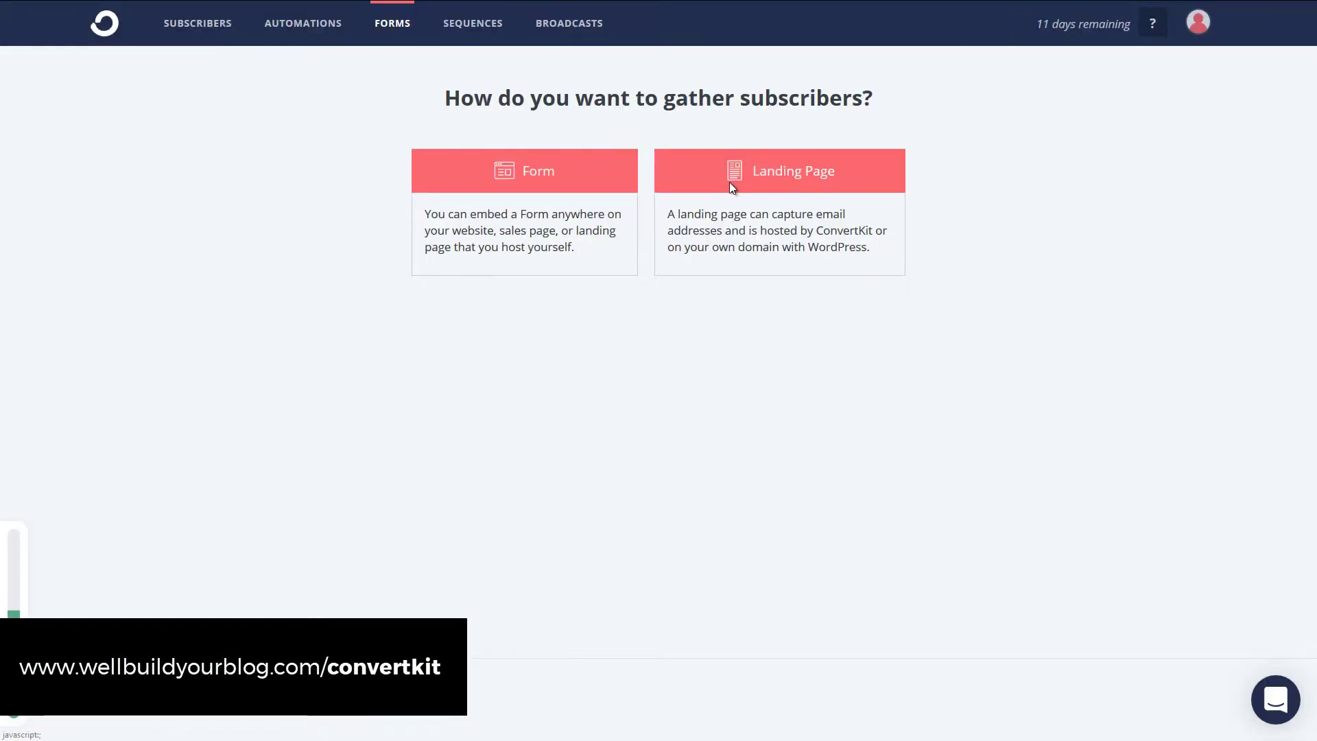
click(730, 182)
scroll(586, 329, down, 3)
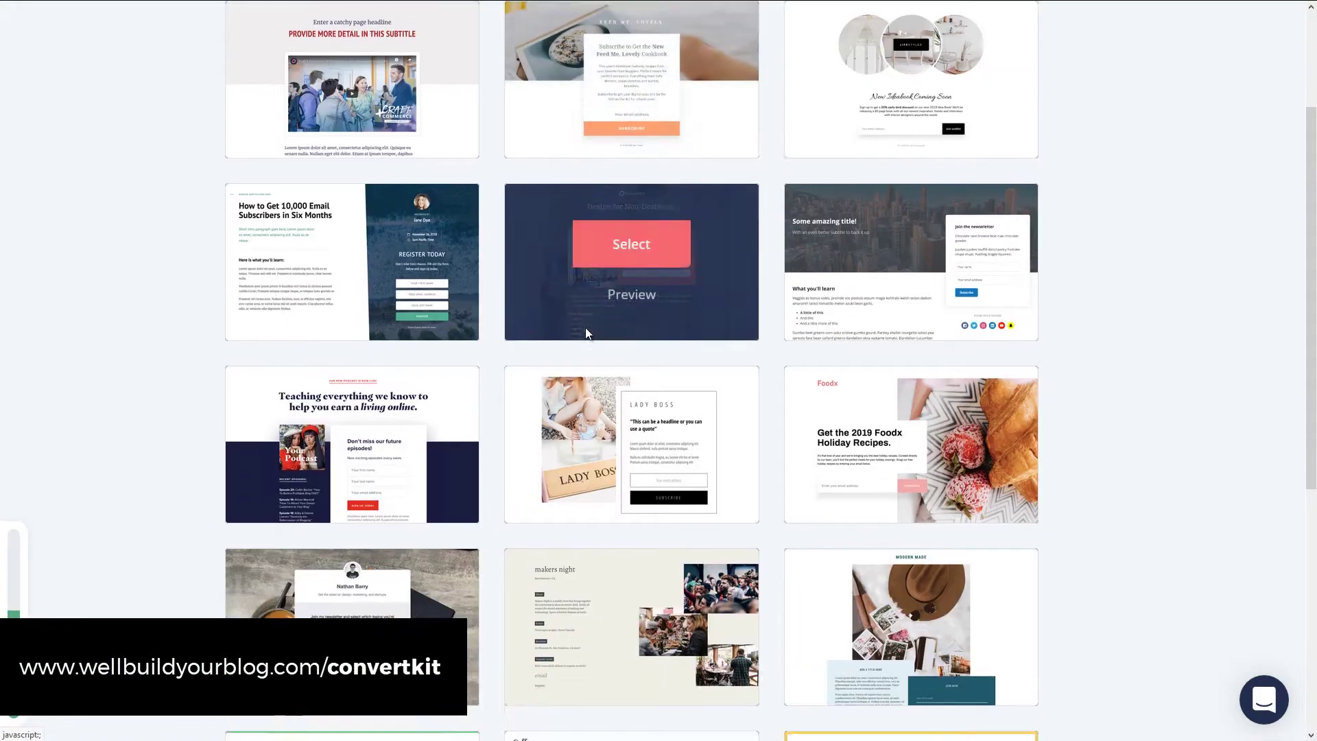
scroll(586, 333, down, 5)
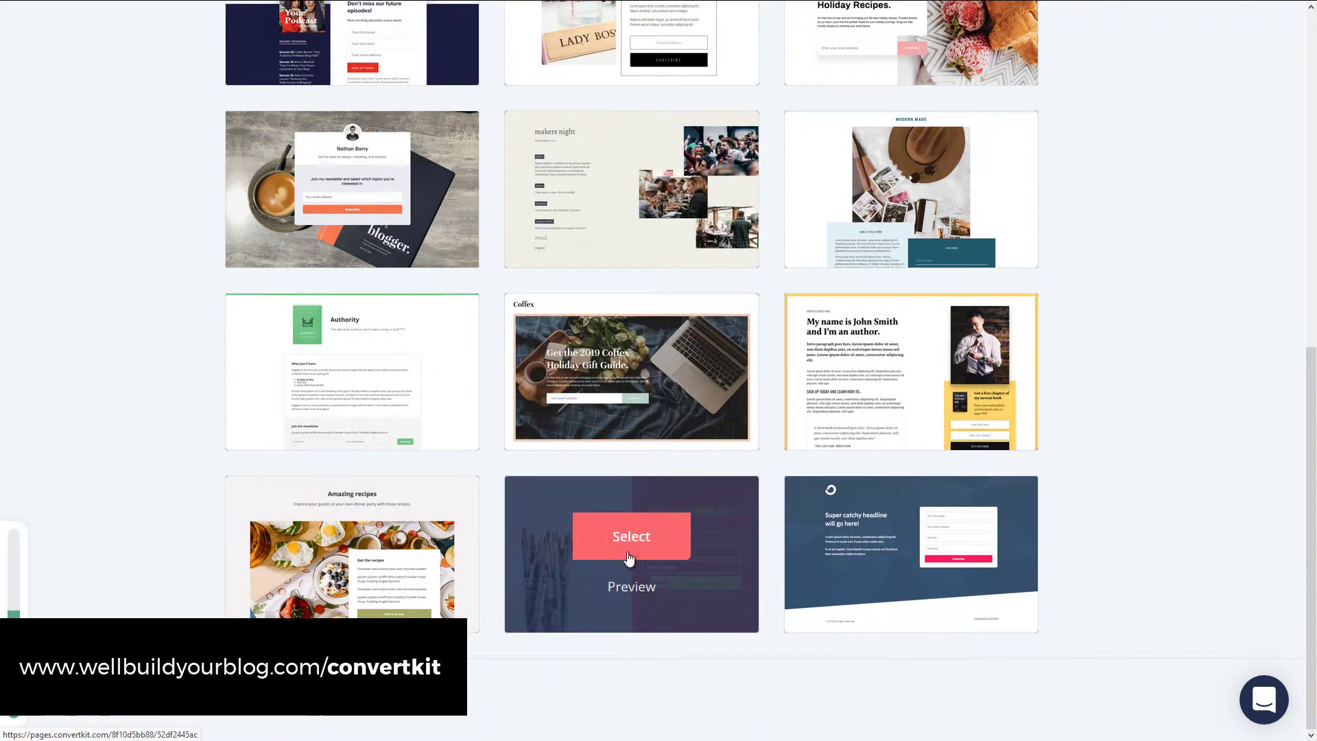
click(635, 549)
click(631, 538)
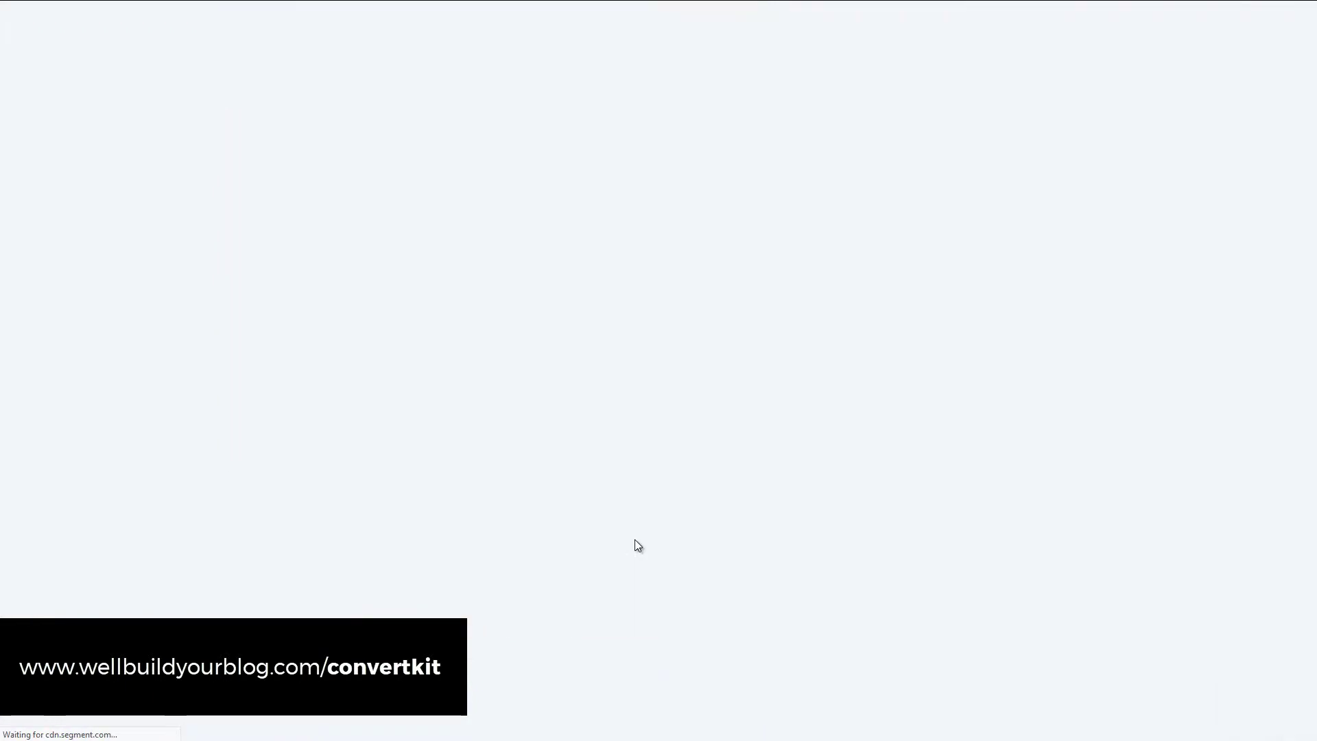
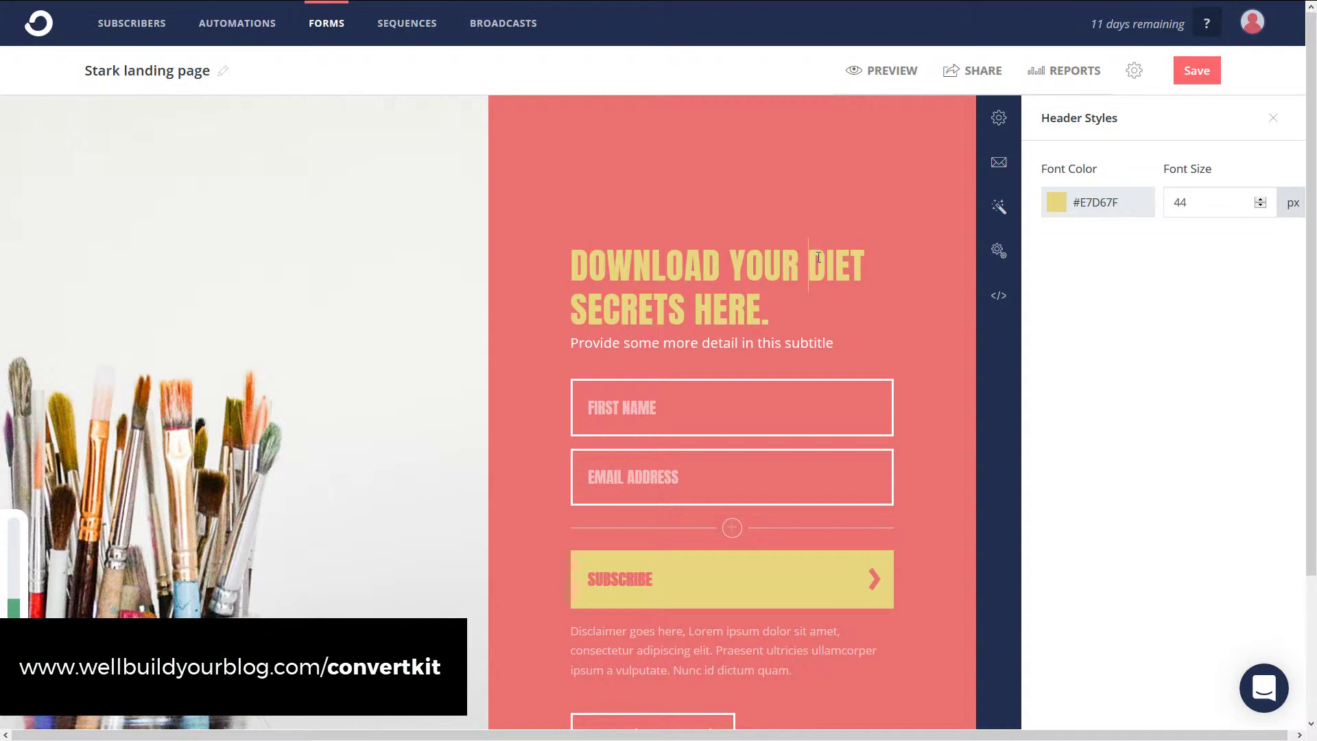
Insert "MUSCLE" before "DIET" in the headline and replace the subtitle with "To downlaod your free guide, simply subscribe to our email newsletter below to receive instant access!"
text(MUSCLE)
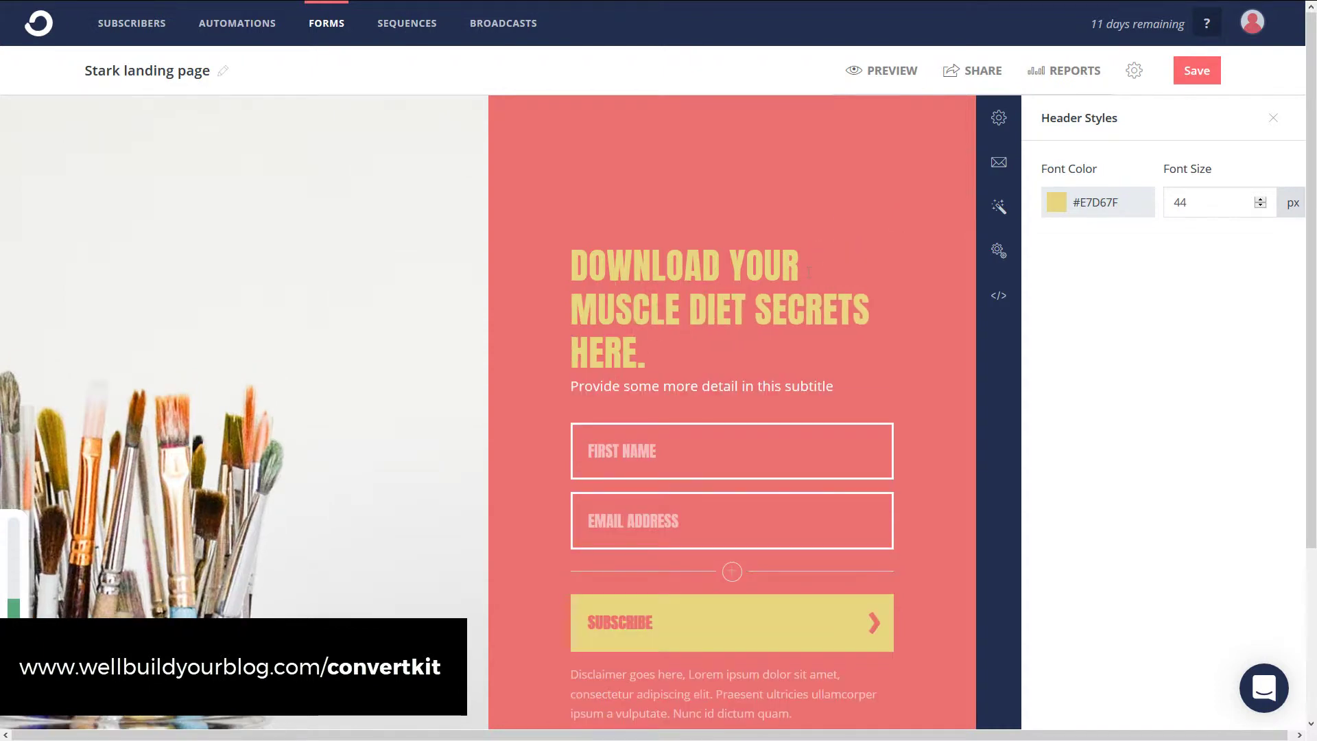
drag(571, 386, 848, 387)
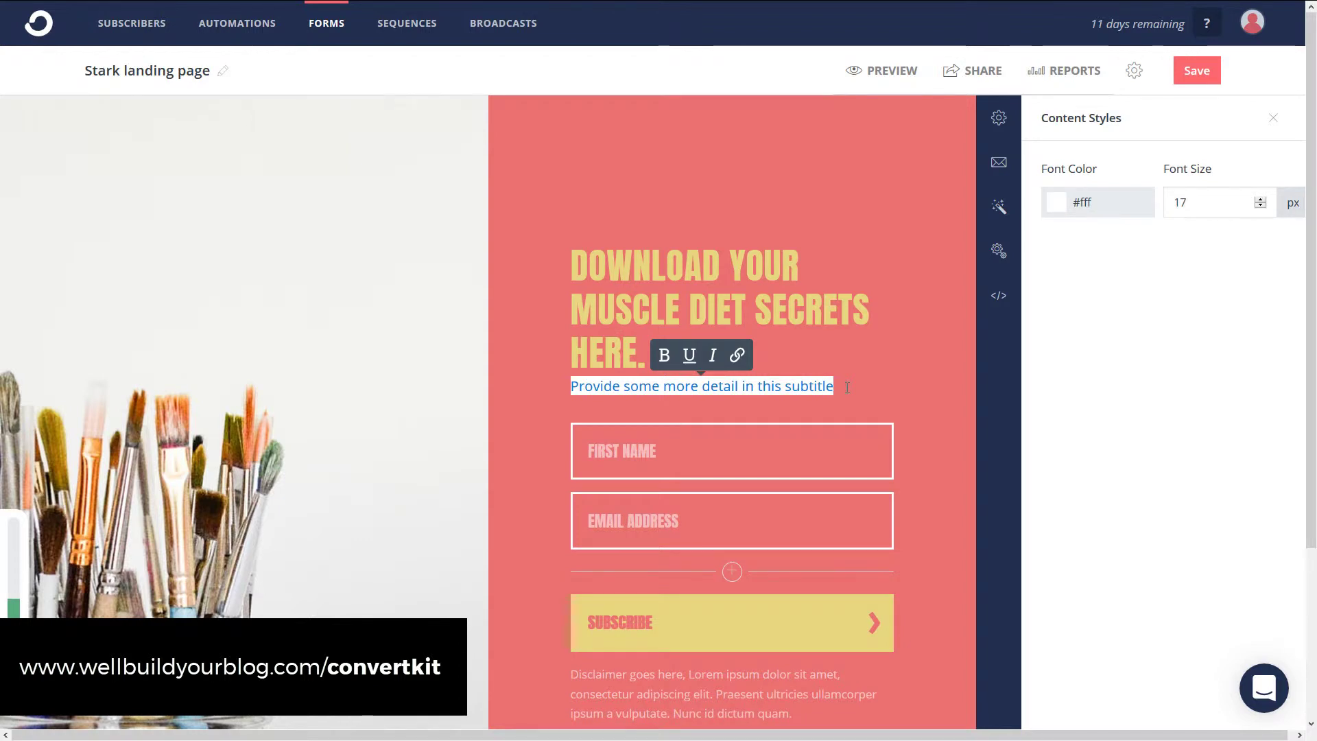
text(To downlaod your)
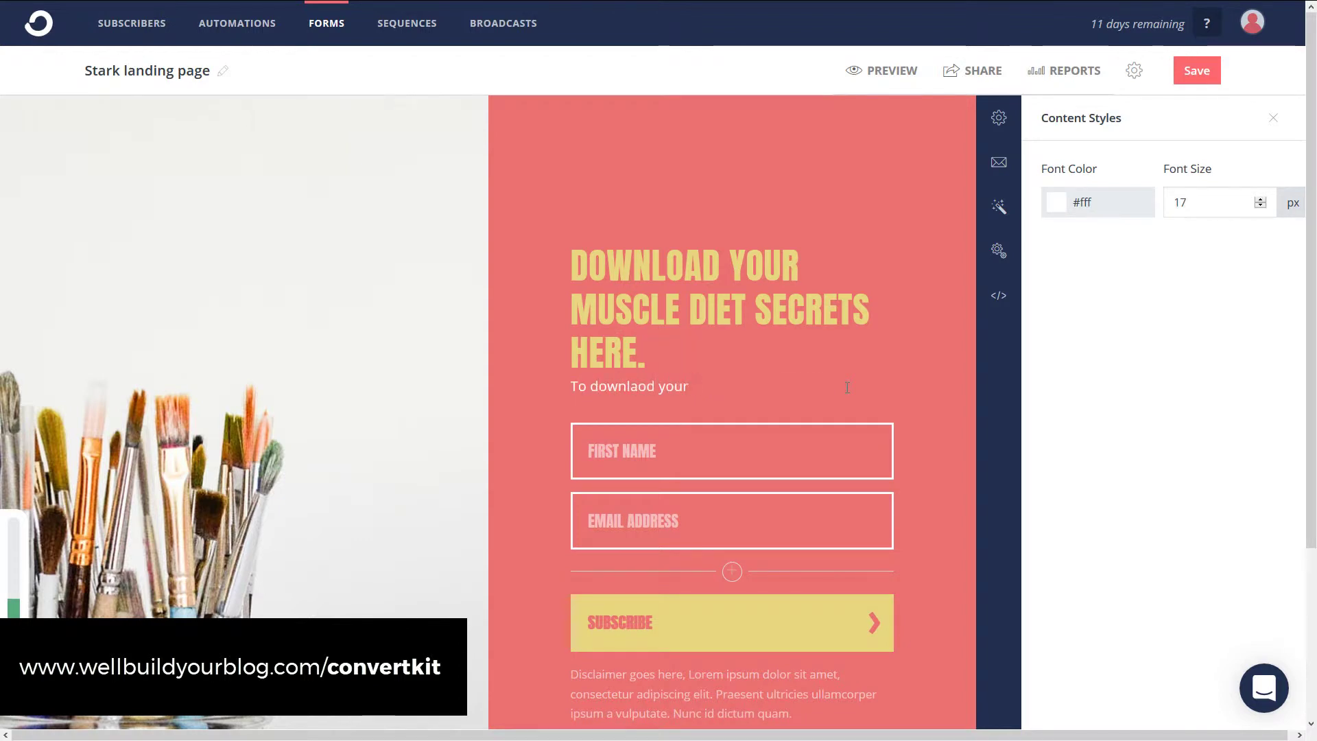
text( free guide, simply)
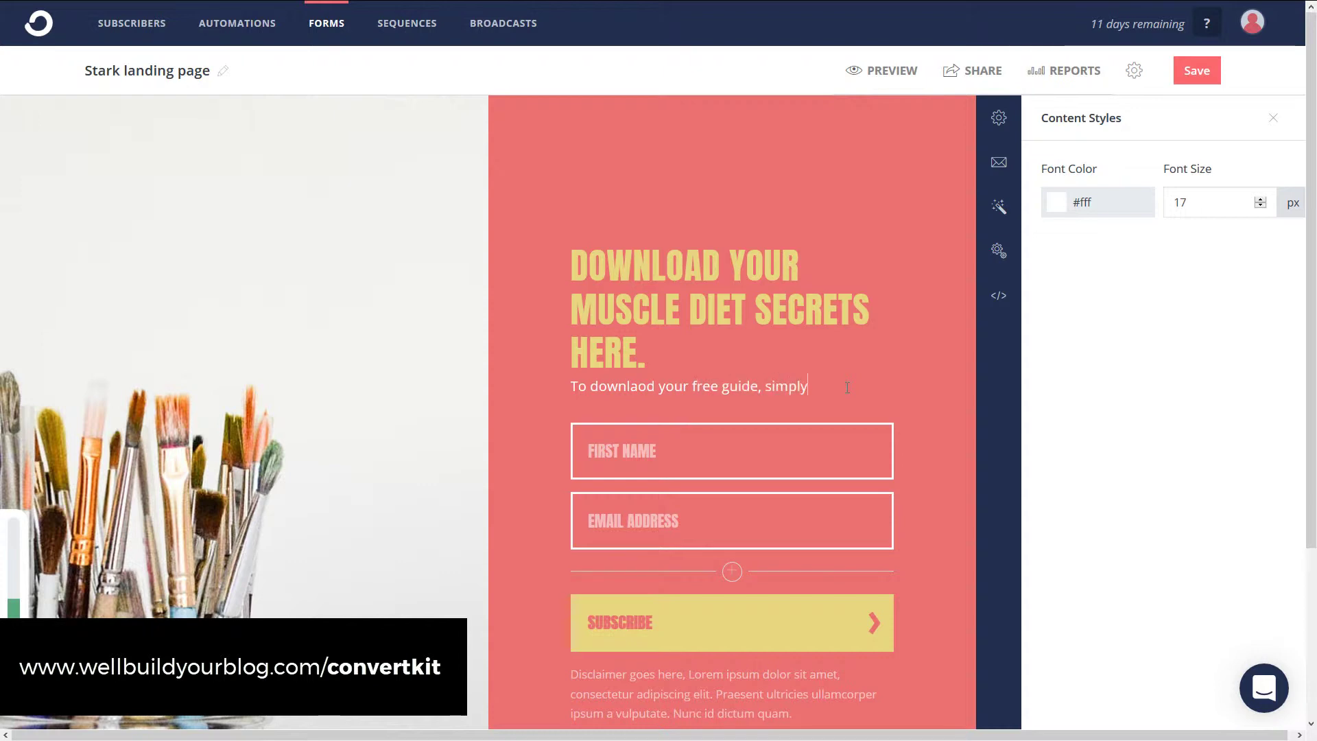
text( subscribe to our )
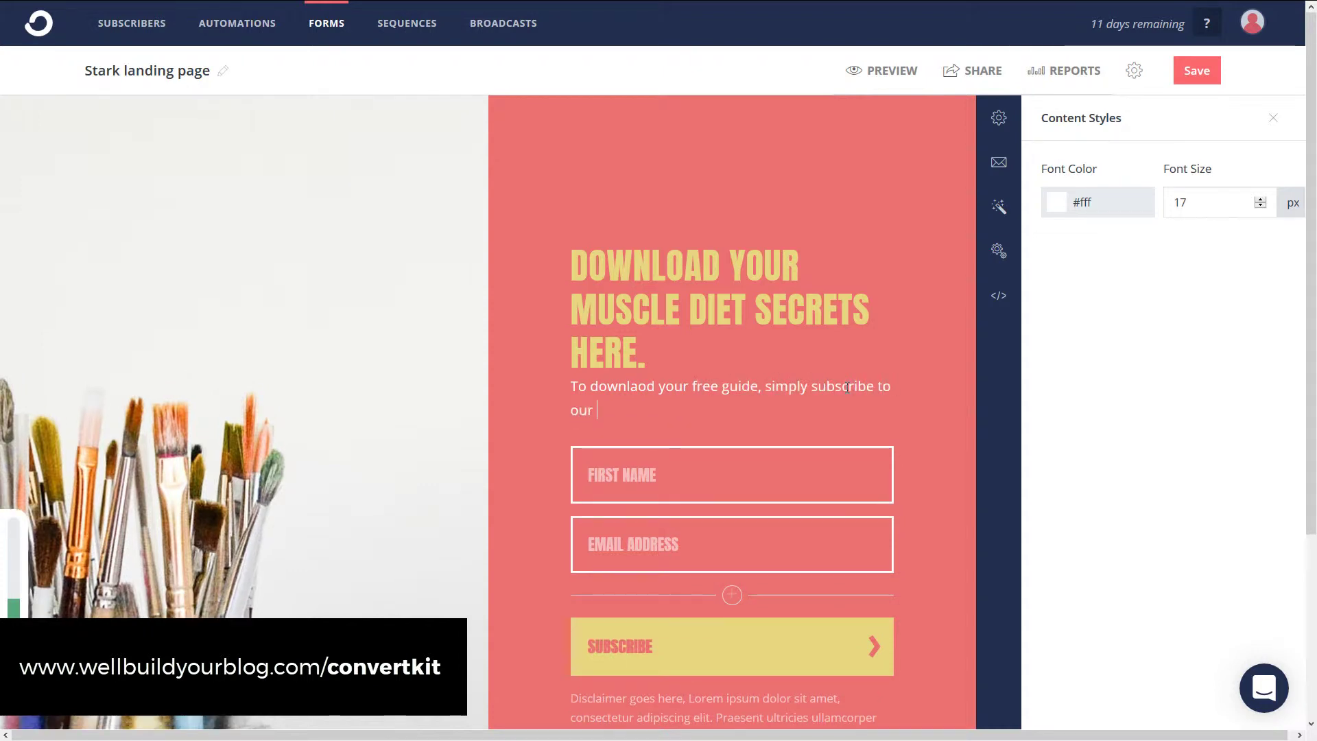
text(email newsletter below to receive ins)
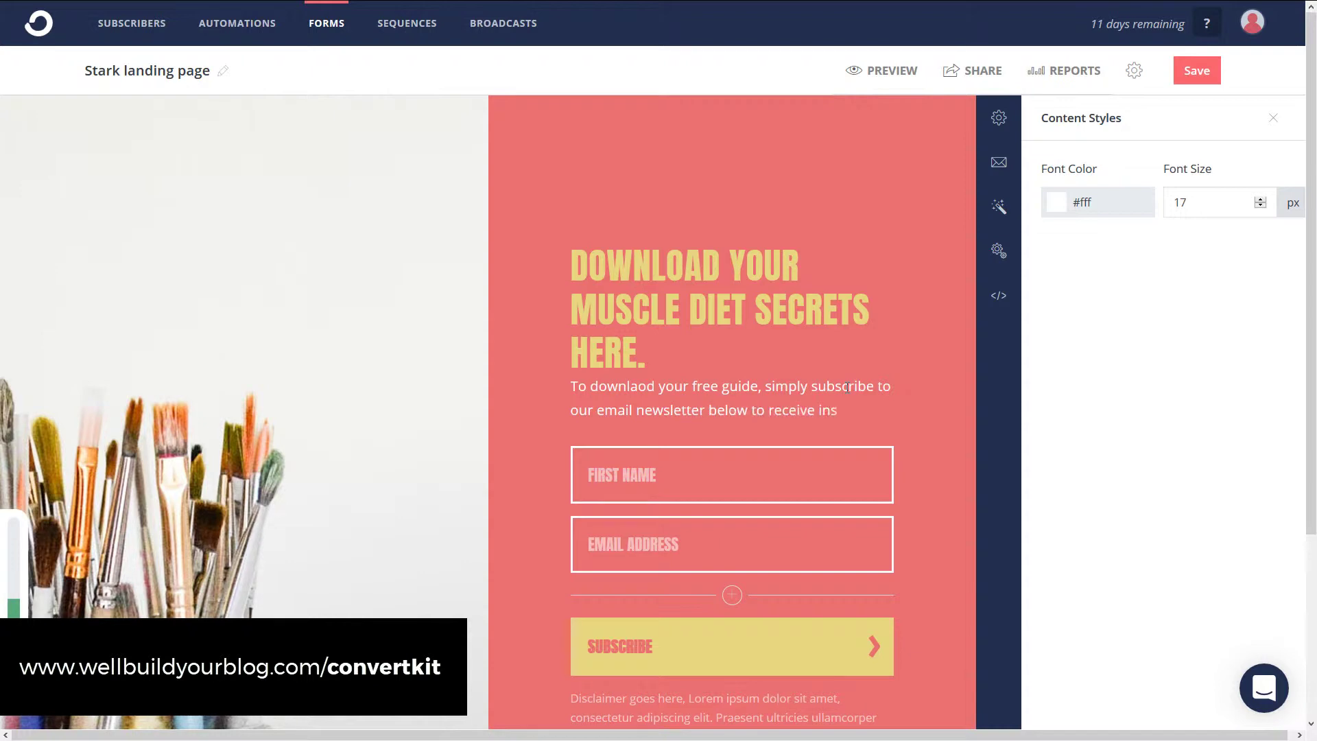
text(tant access!)
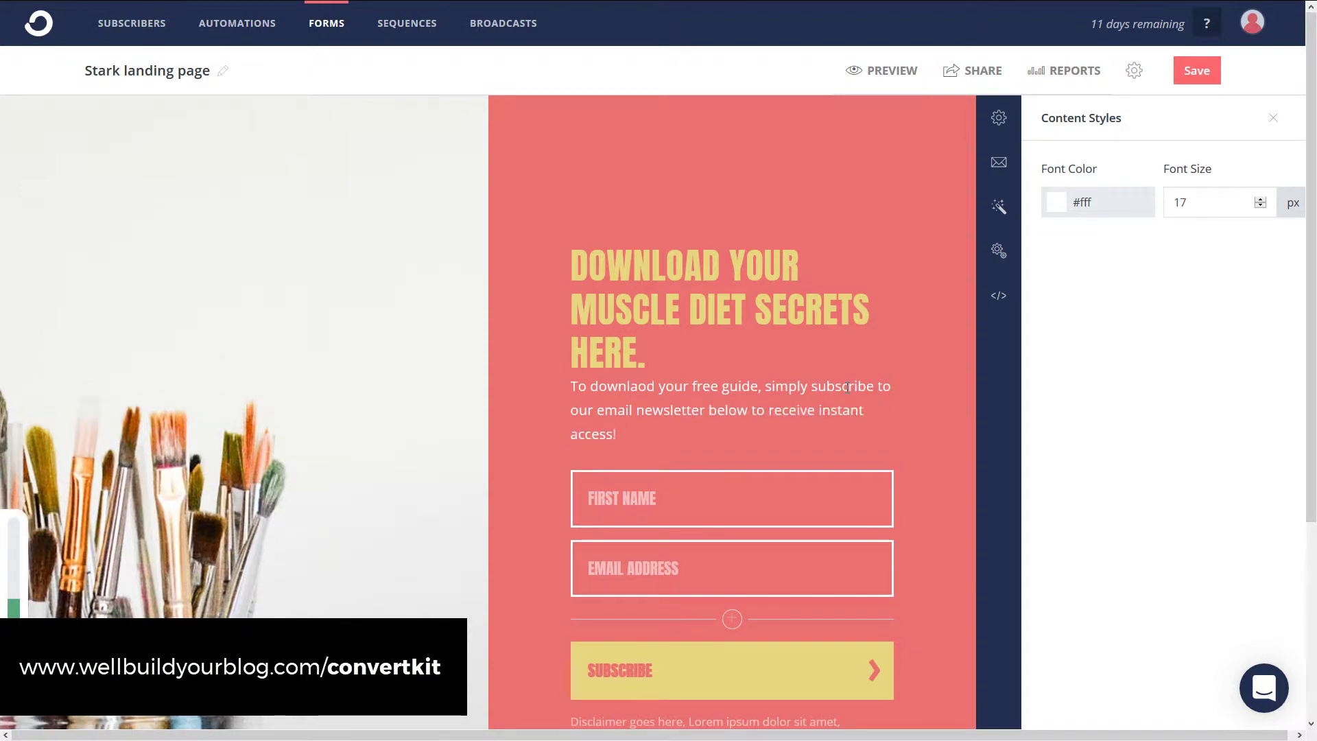
Replace the disclaimer below the subscribe button with "Your privacy is very important, we will never spam or sell your email address."
scroll(842, 400, down, 3)
click(759, 582)
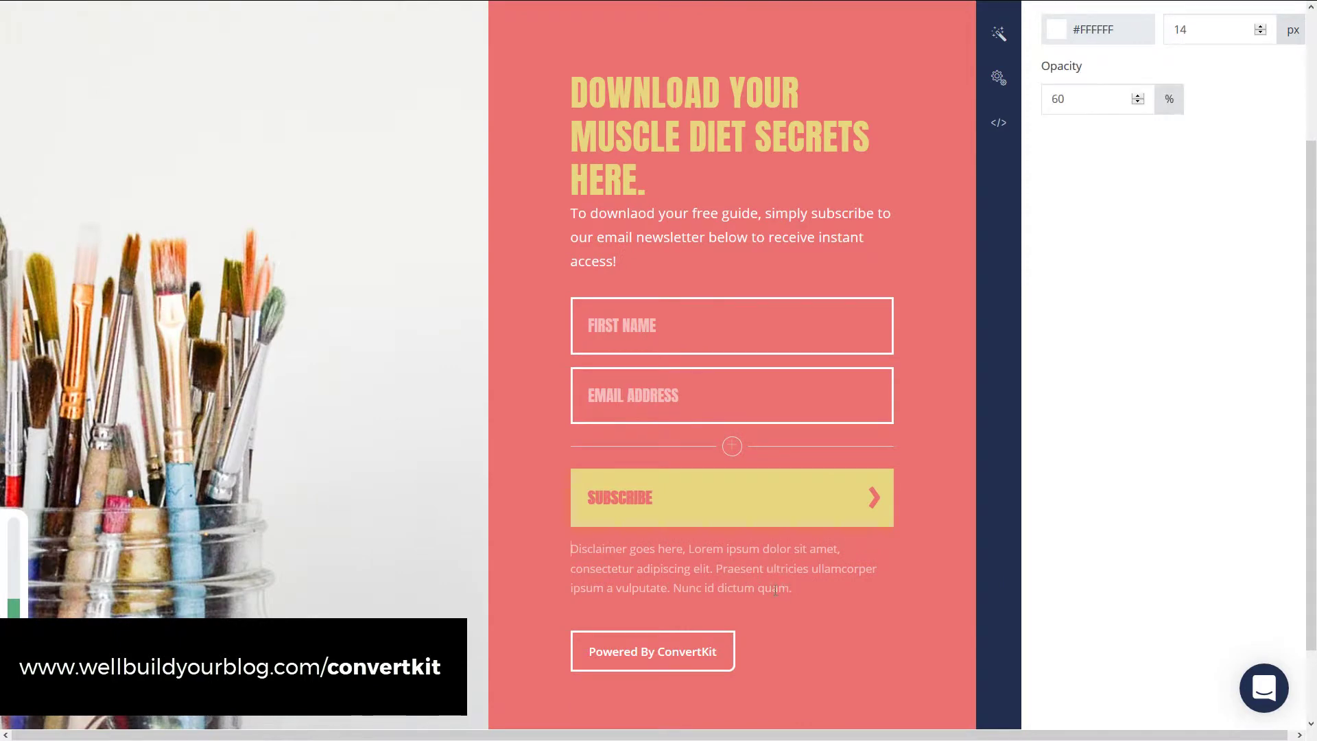
drag(790, 588, 553, 533)
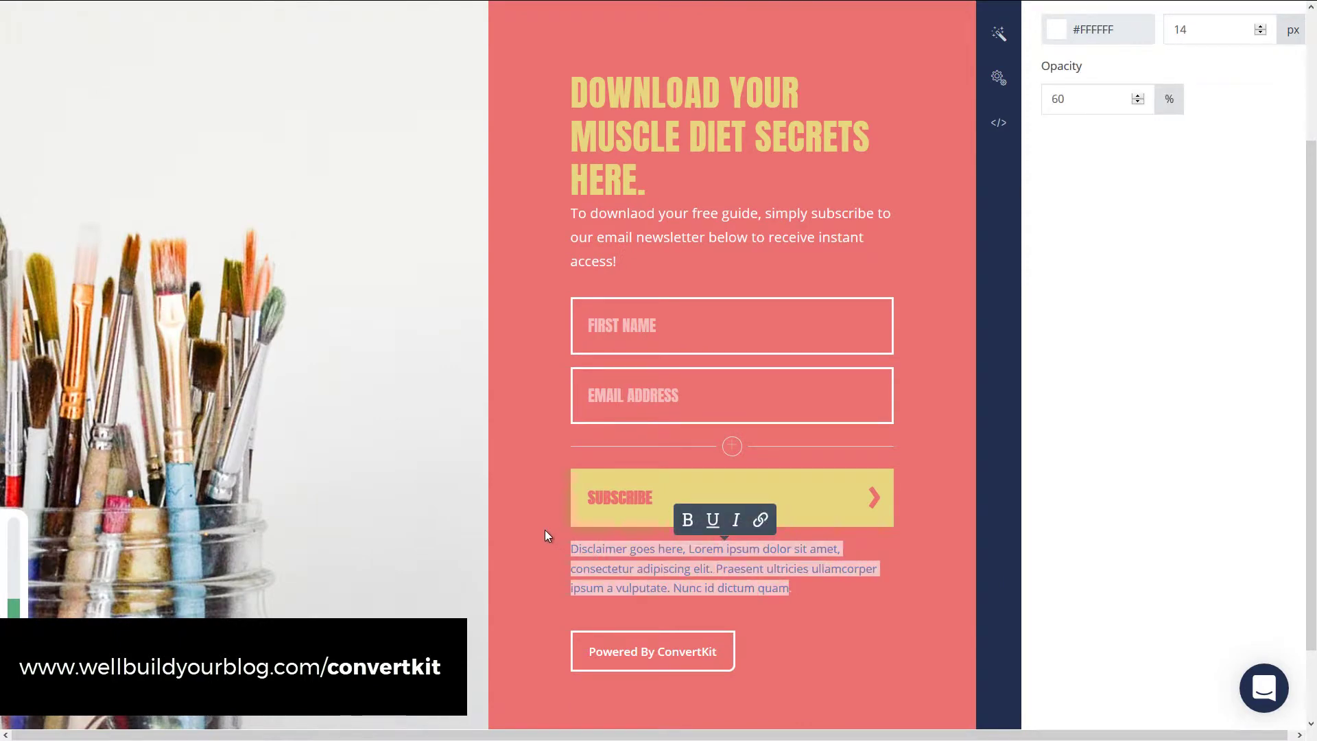
key(BackSpace)
text(Your p)
text(rivacy is very impo)
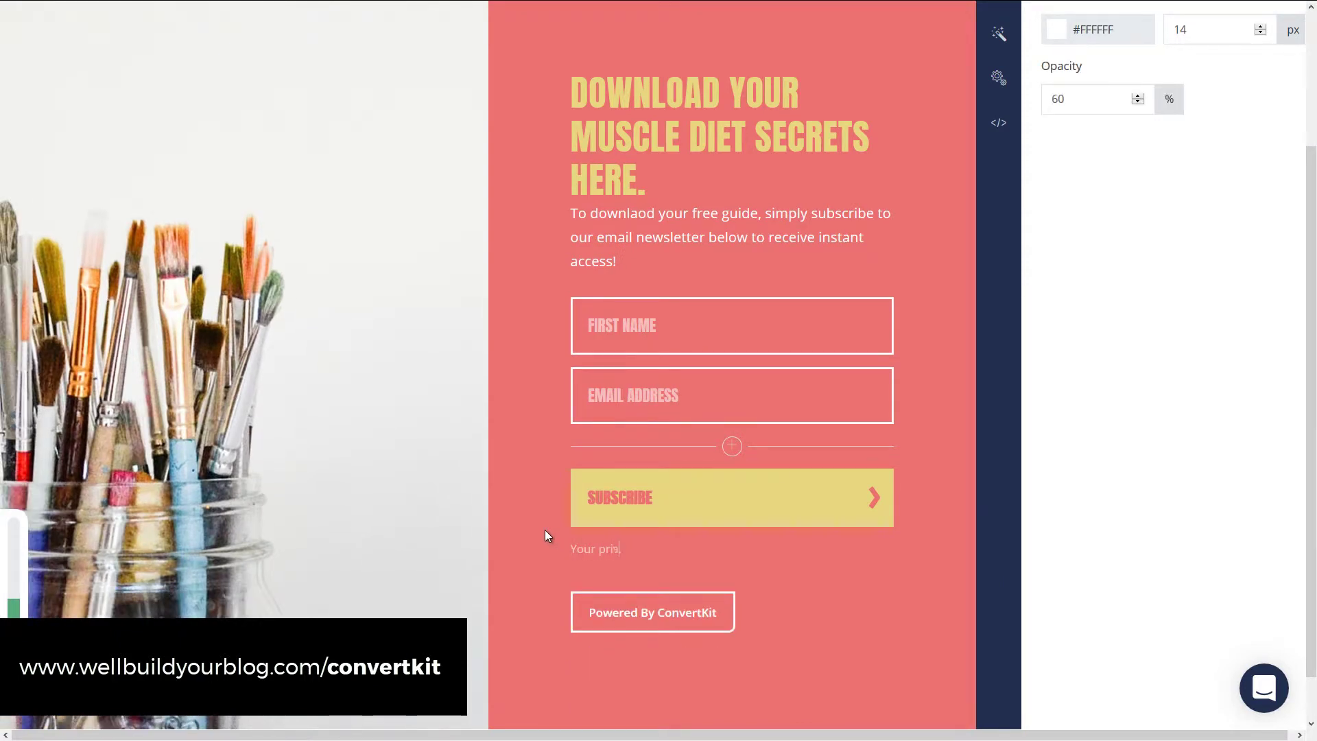
text(rtant, well)
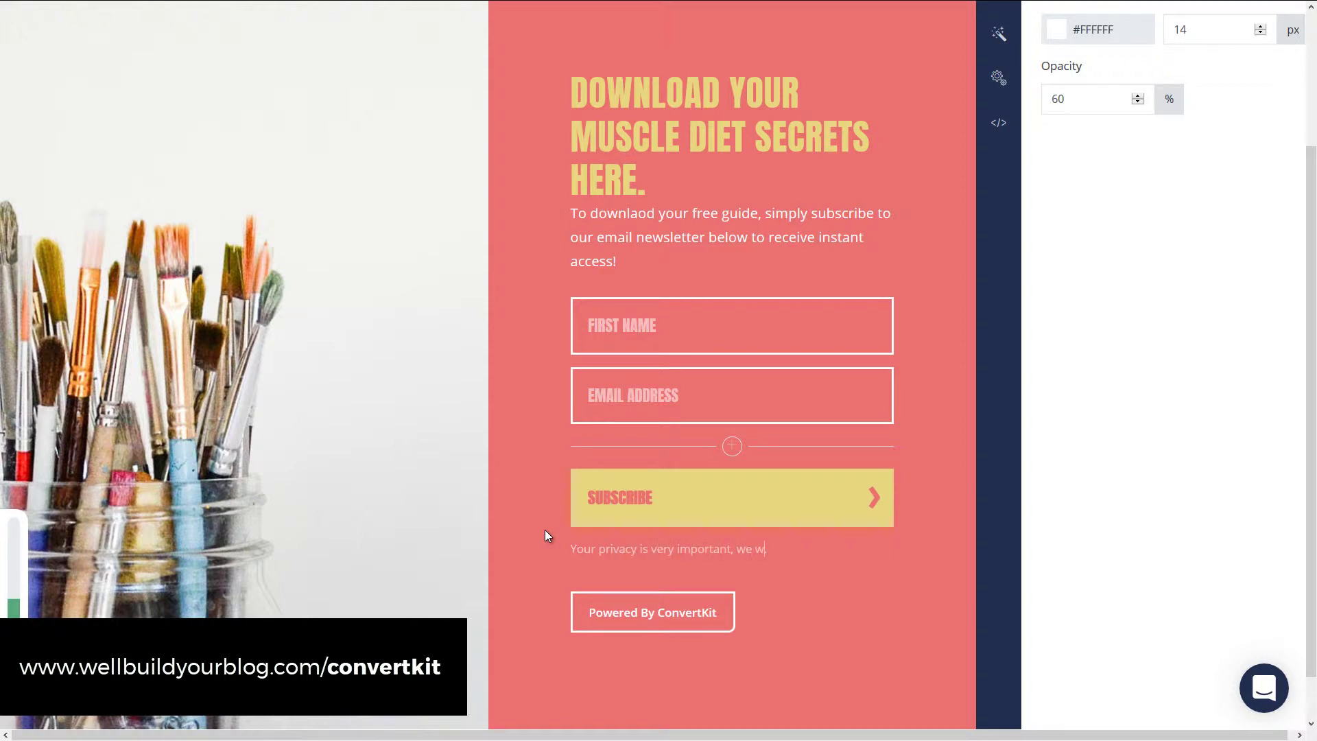
key(BackSpace)
text(spam or sell your email )
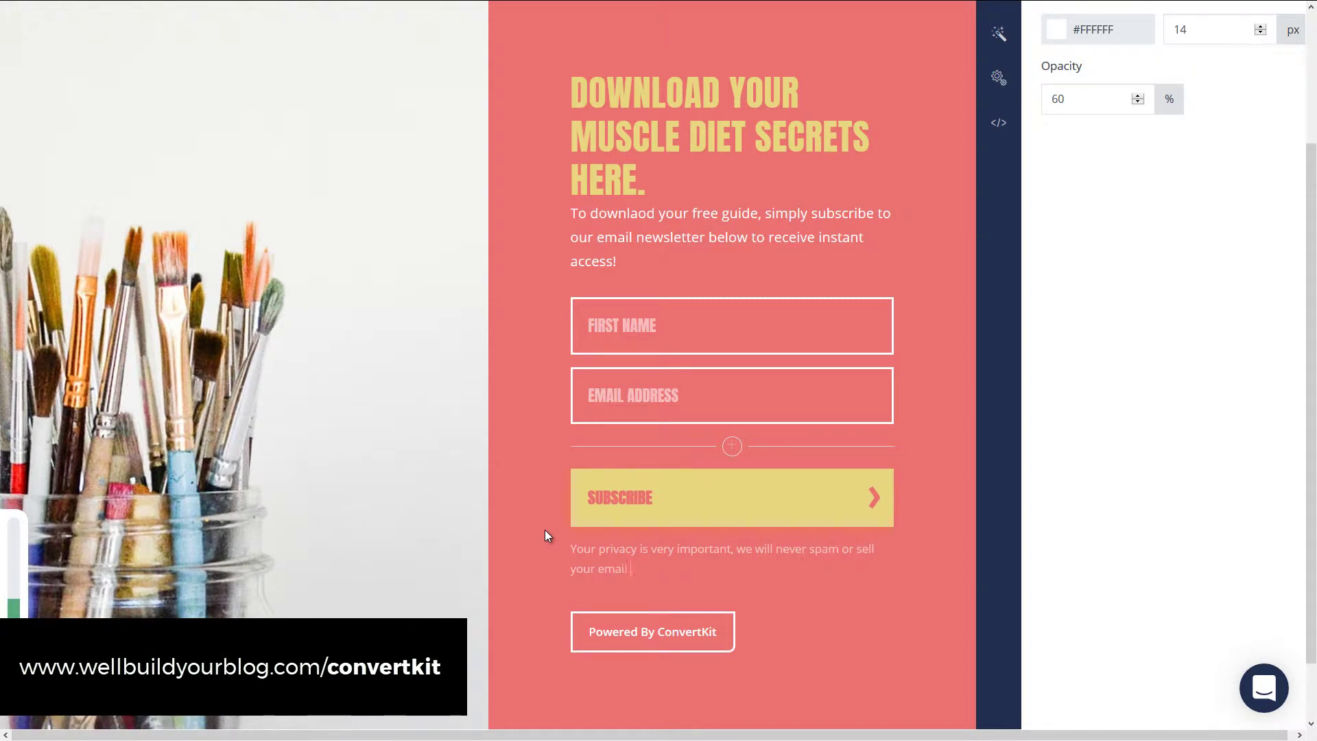
text(address.)
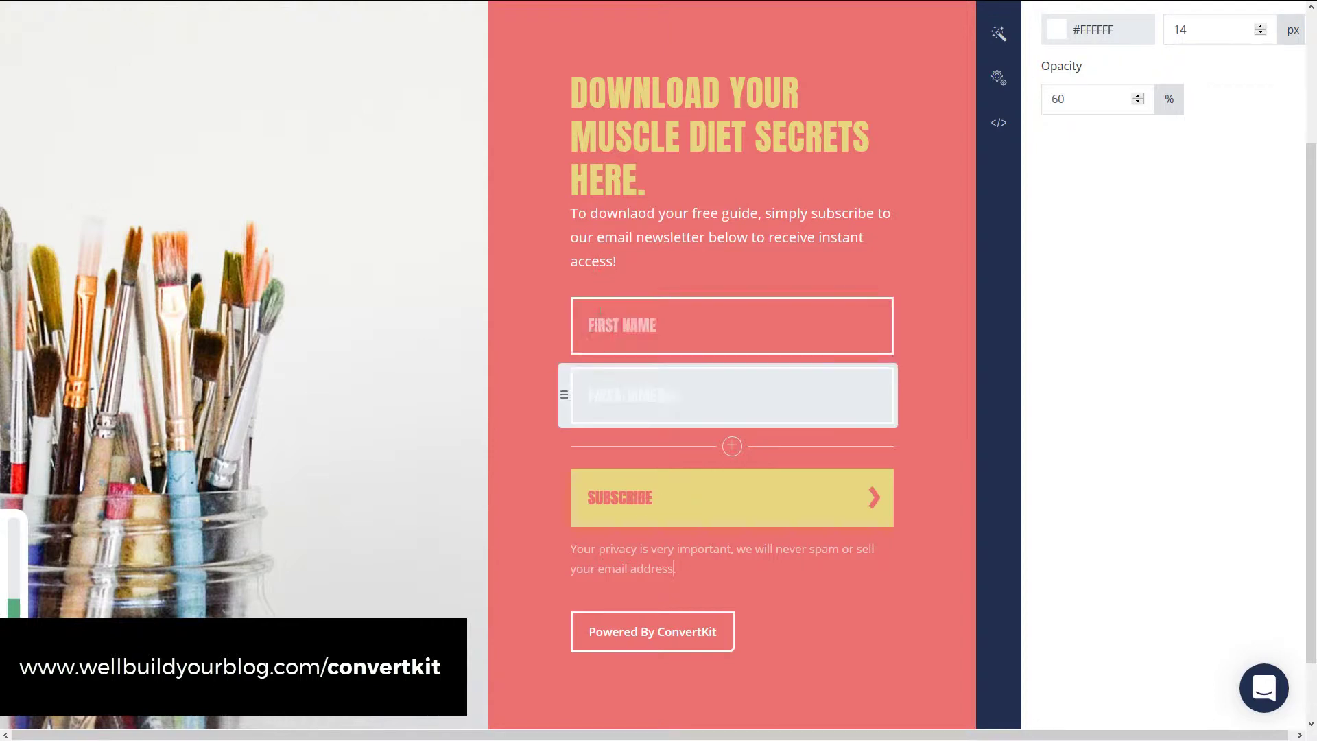
Delete the First Name field and set the email field's label to "Enter your Email address"
click(629, 328)
click(1111, 240)
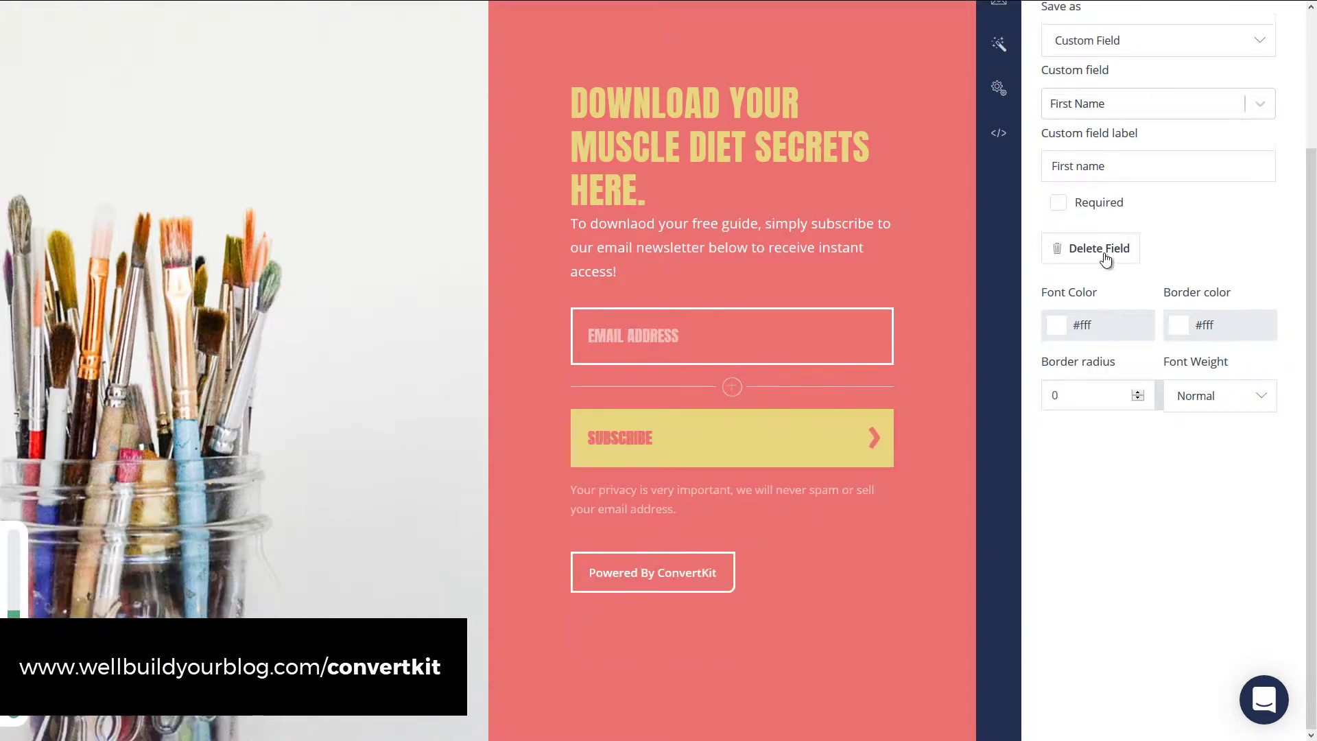
click(691, 327)
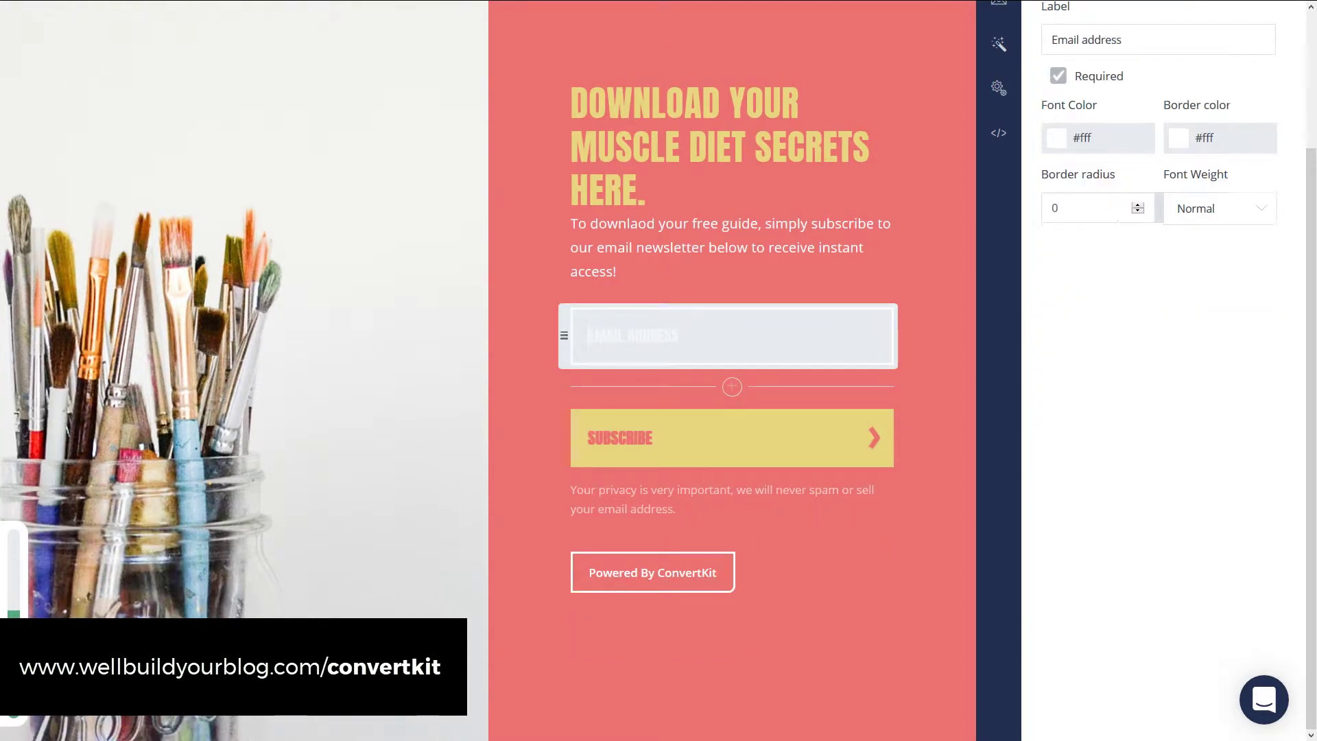
click(1054, 39)
text(Ente ryour)
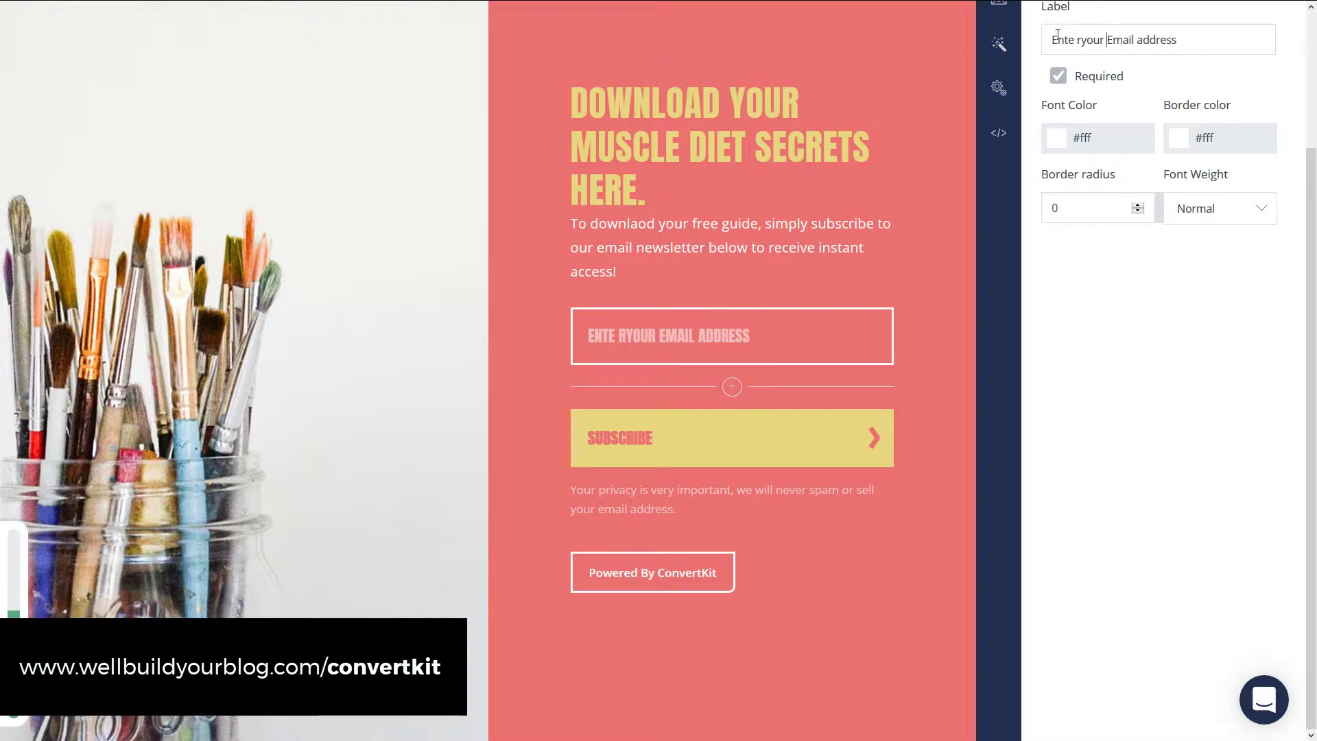
click(1081, 39)
key(BackSpace)
key(Left)
text(r)
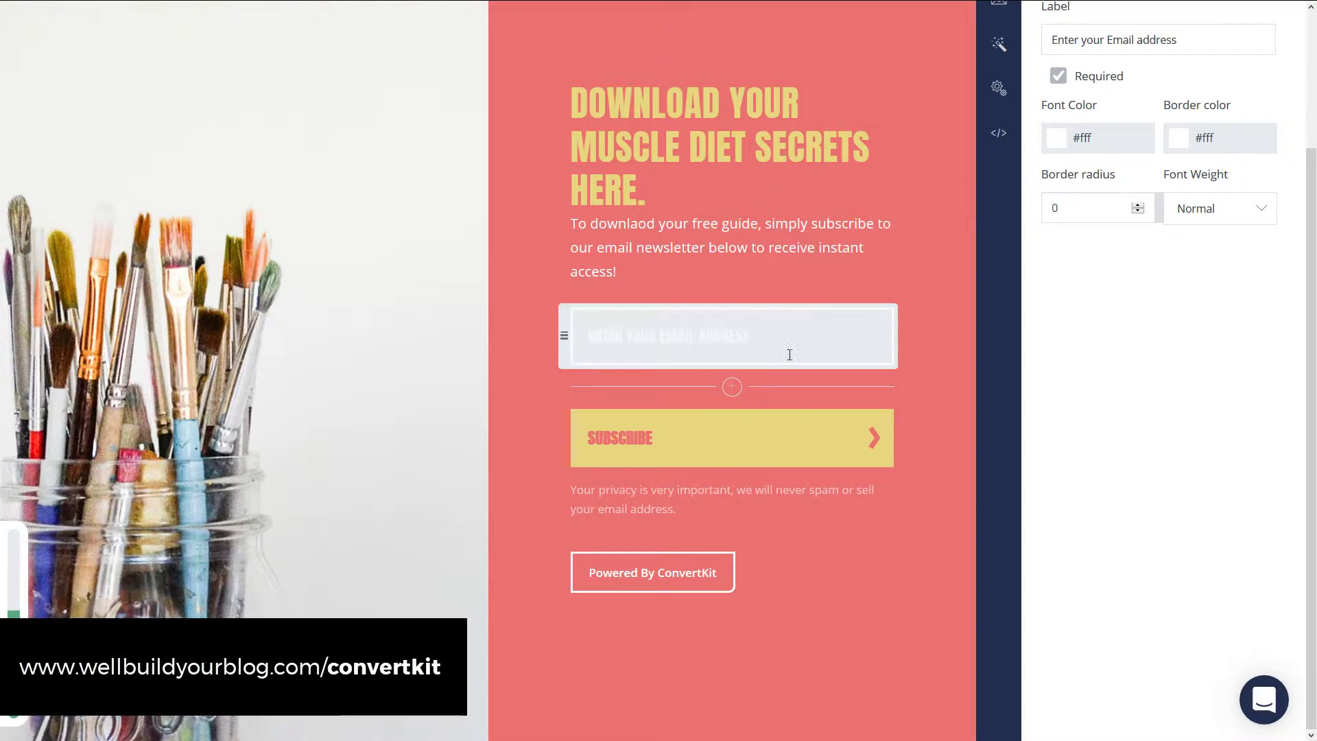
Replace the subscribe button's text with "SIGN UP & DOWNLOAD!"
click(769, 461)
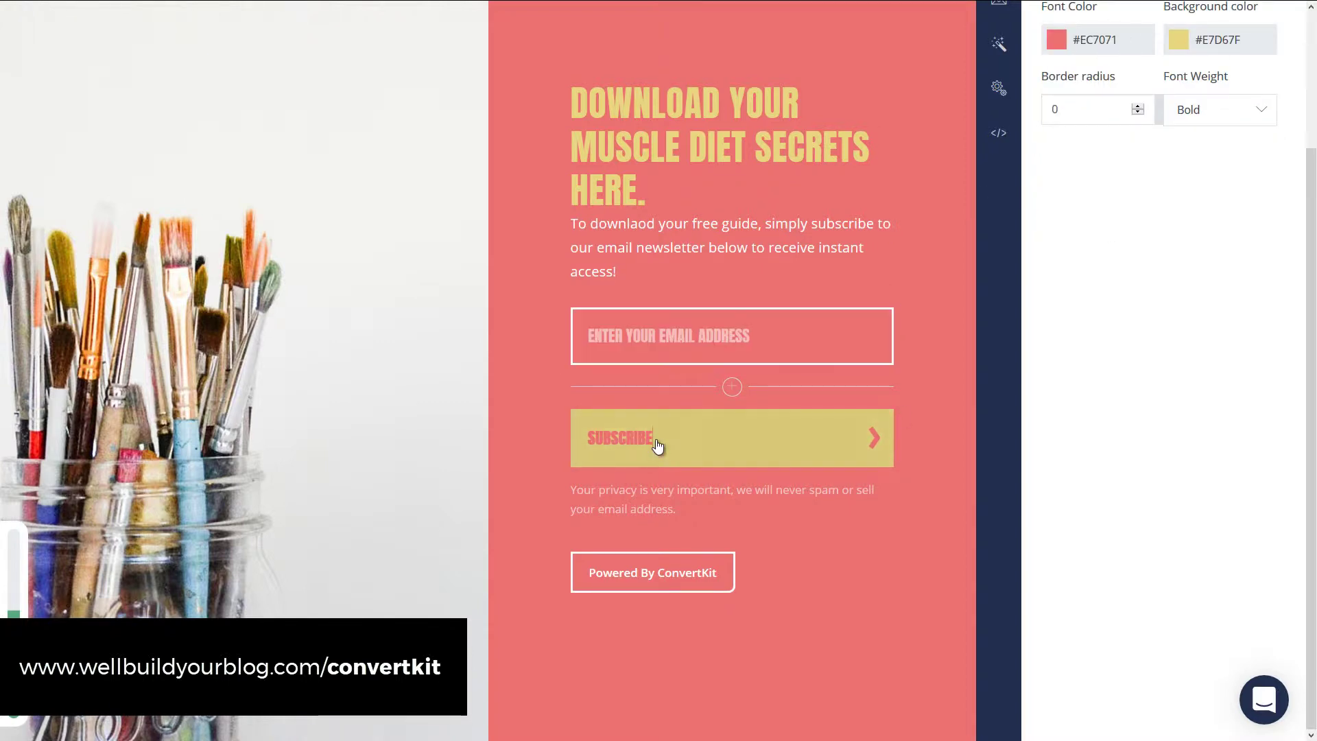
drag(657, 442, 585, 446)
key(BackSpace)
text(SIGN)
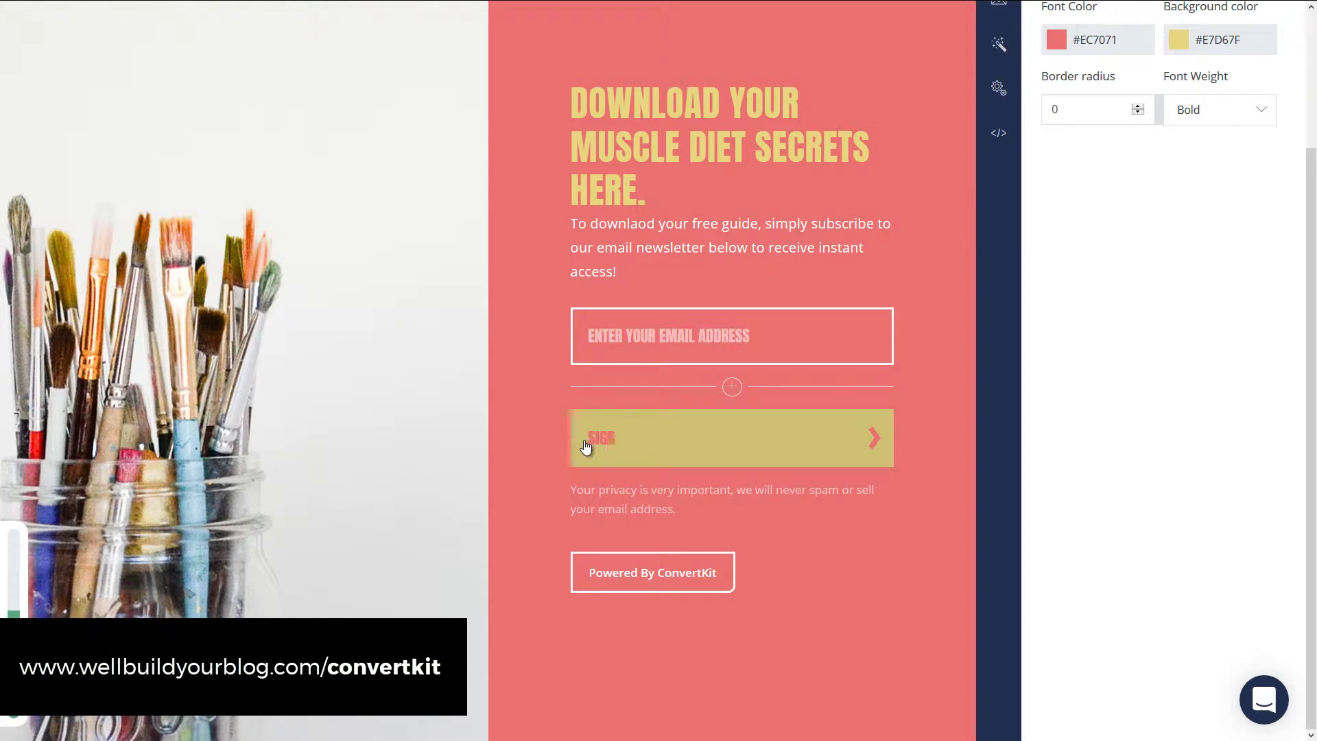
text( UP & DOWNLOAD!)
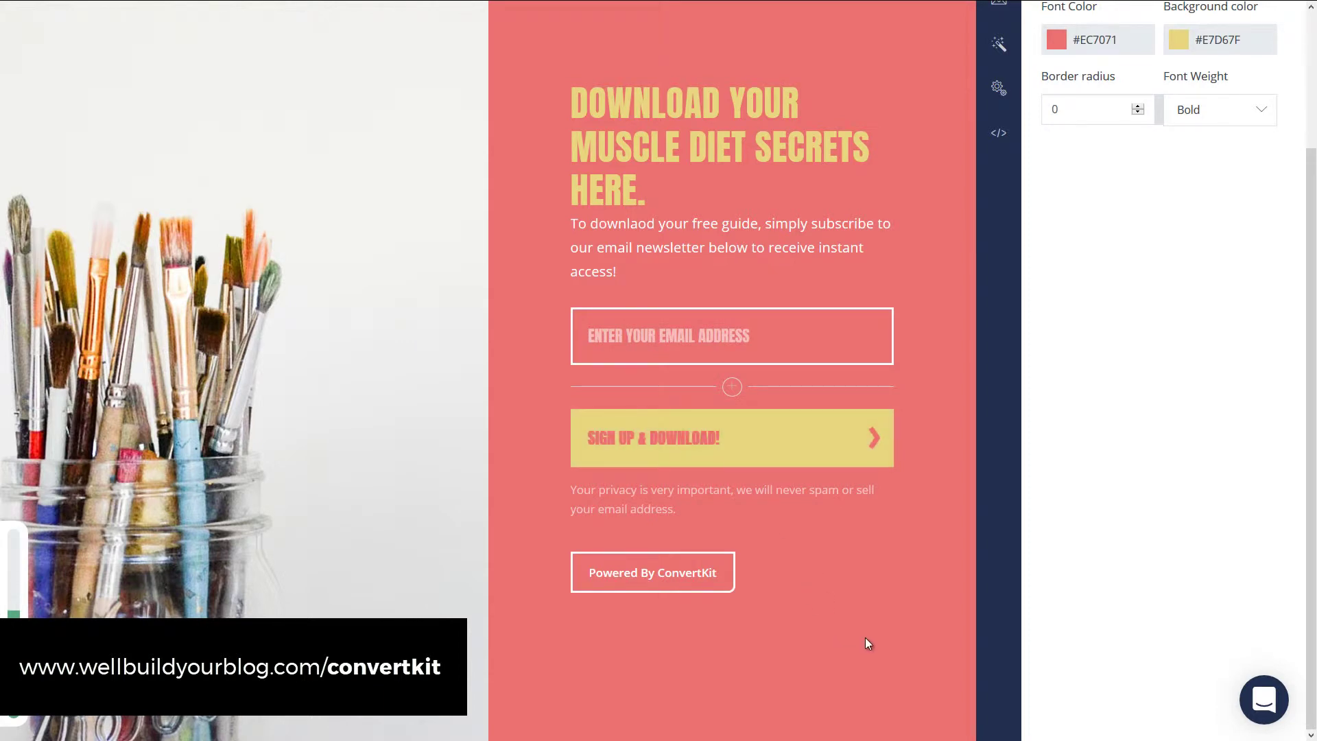
Turn off the Powered By ConvertKit link below the disclaimer
scroll(866, 644, up, 2)
scroll(763, 610, down, 2)
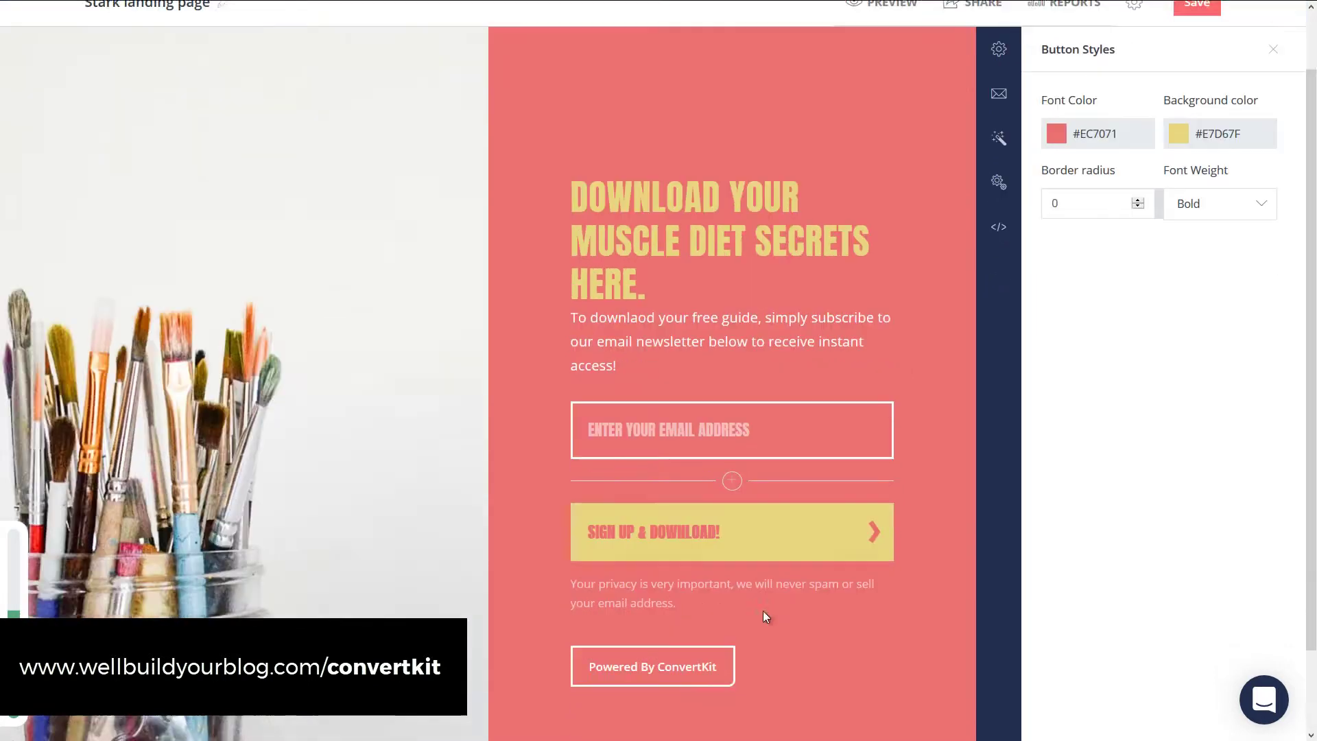
click(676, 586)
scroll(729, 584, up, 3)
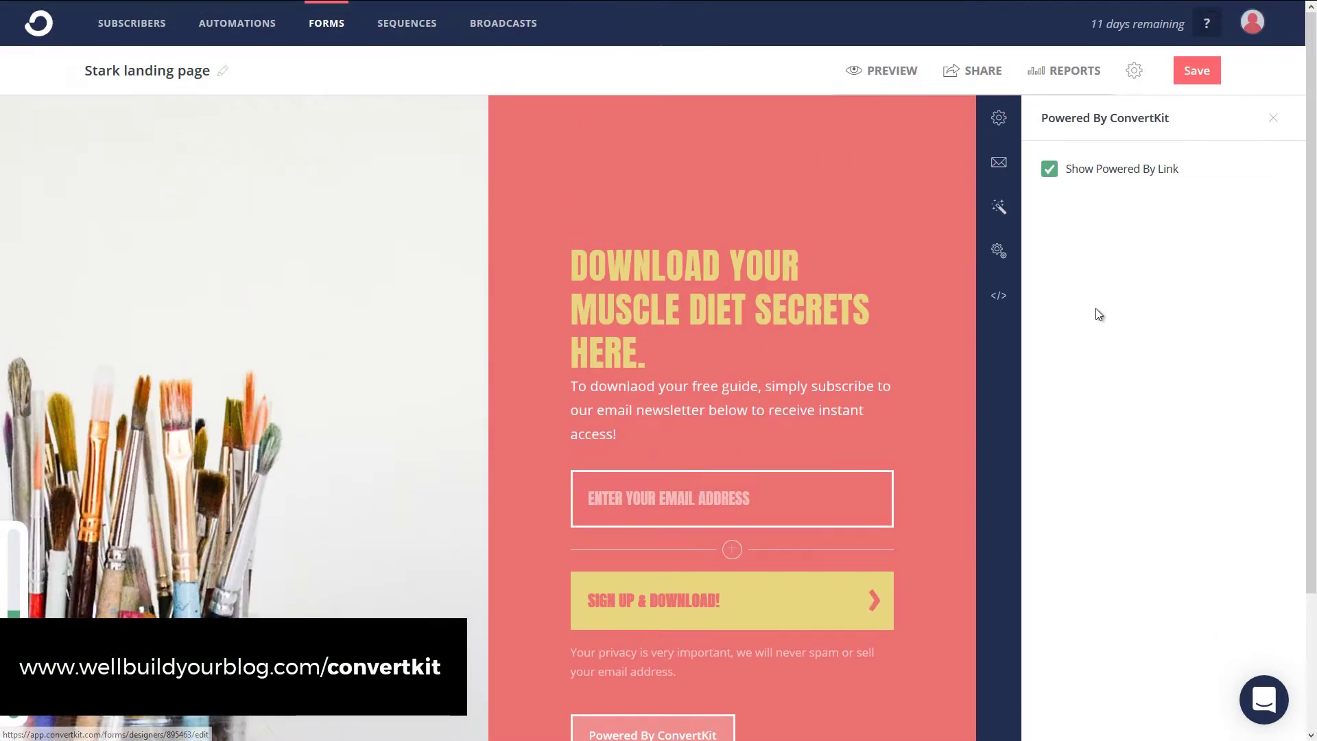
click(1051, 176)
scroll(720, 647, down, 2)
scroll(638, 576, up, 3)
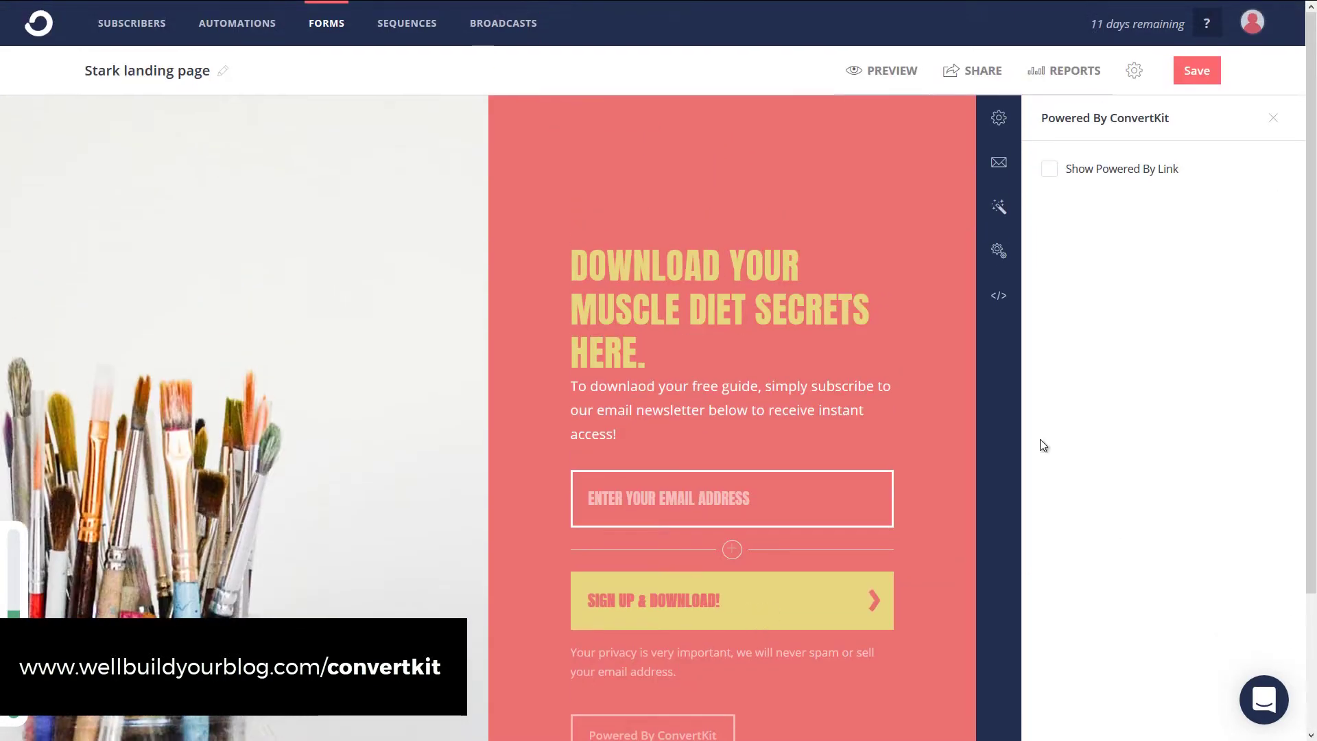
scroll(631, 641, down, 3)
scroll(632, 641, down, 1)
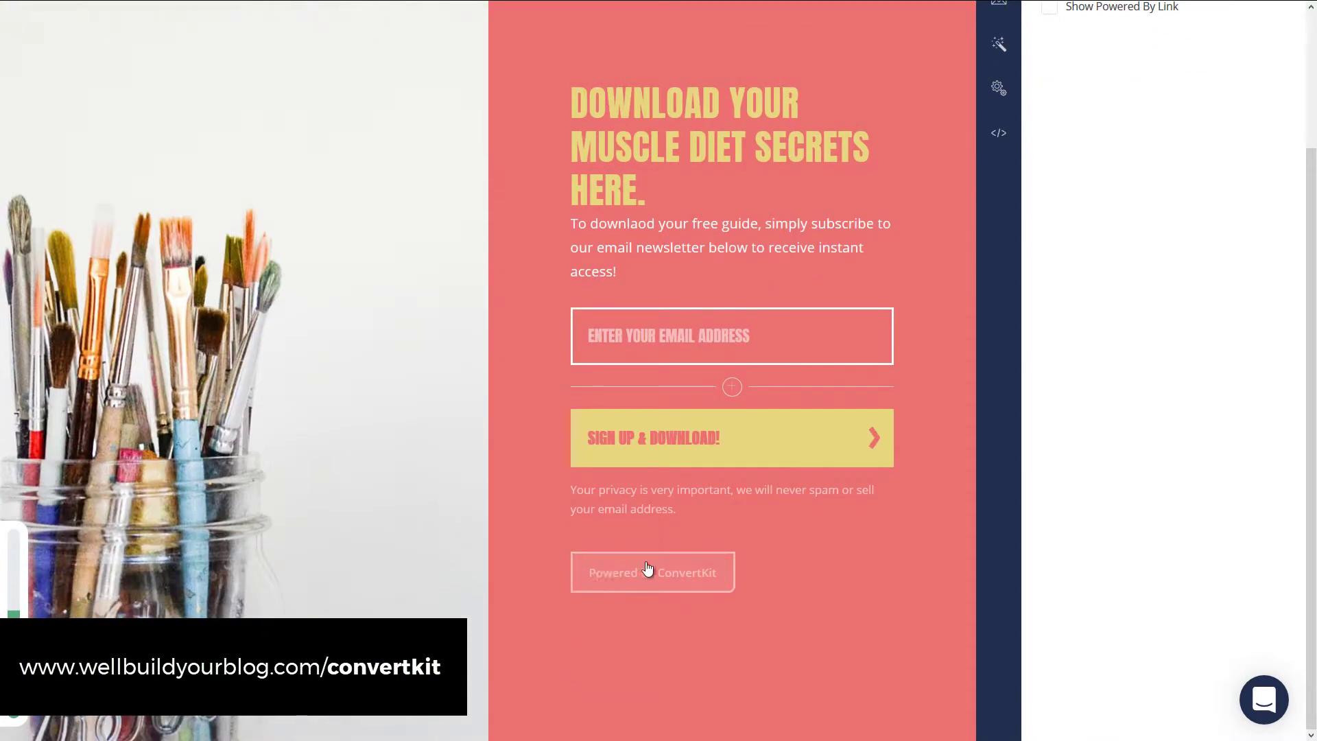
Preview the customized landing page
scroll(716, 601, up, 1)
scroll(716, 601, up, 1)
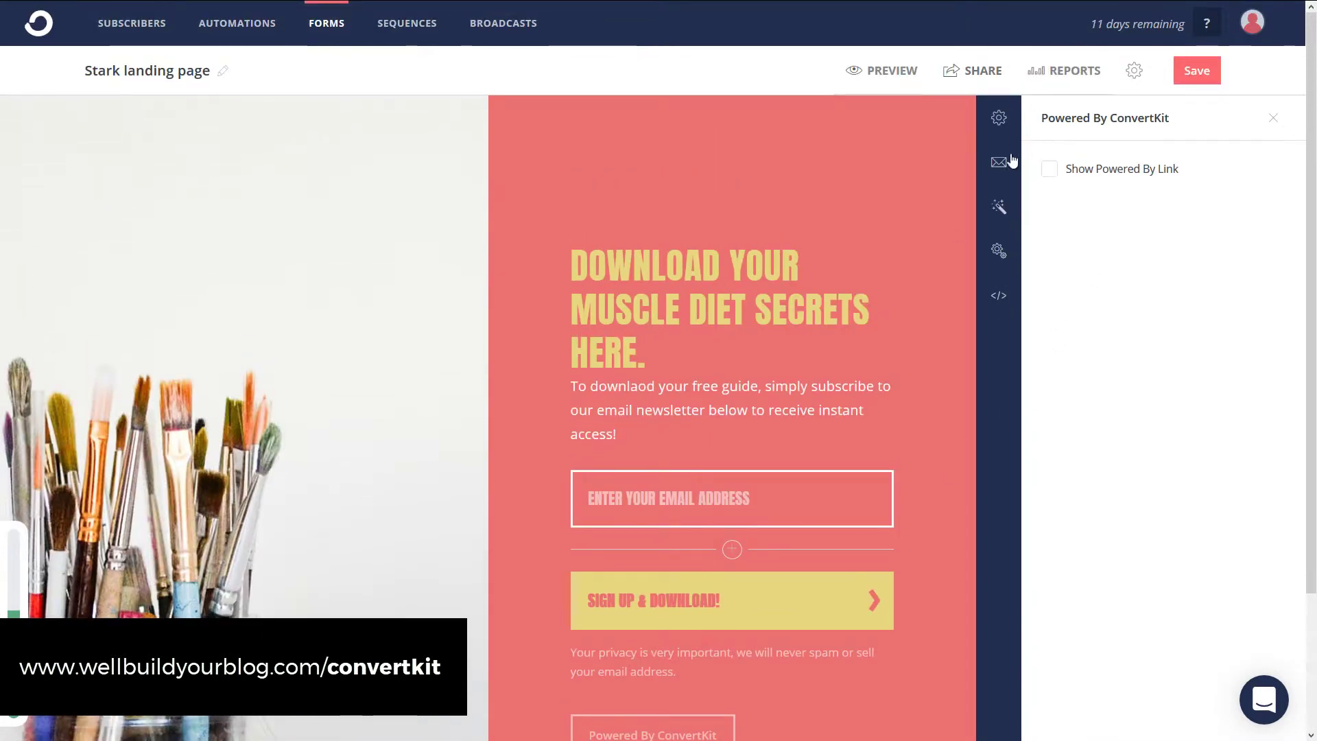
click(875, 80)
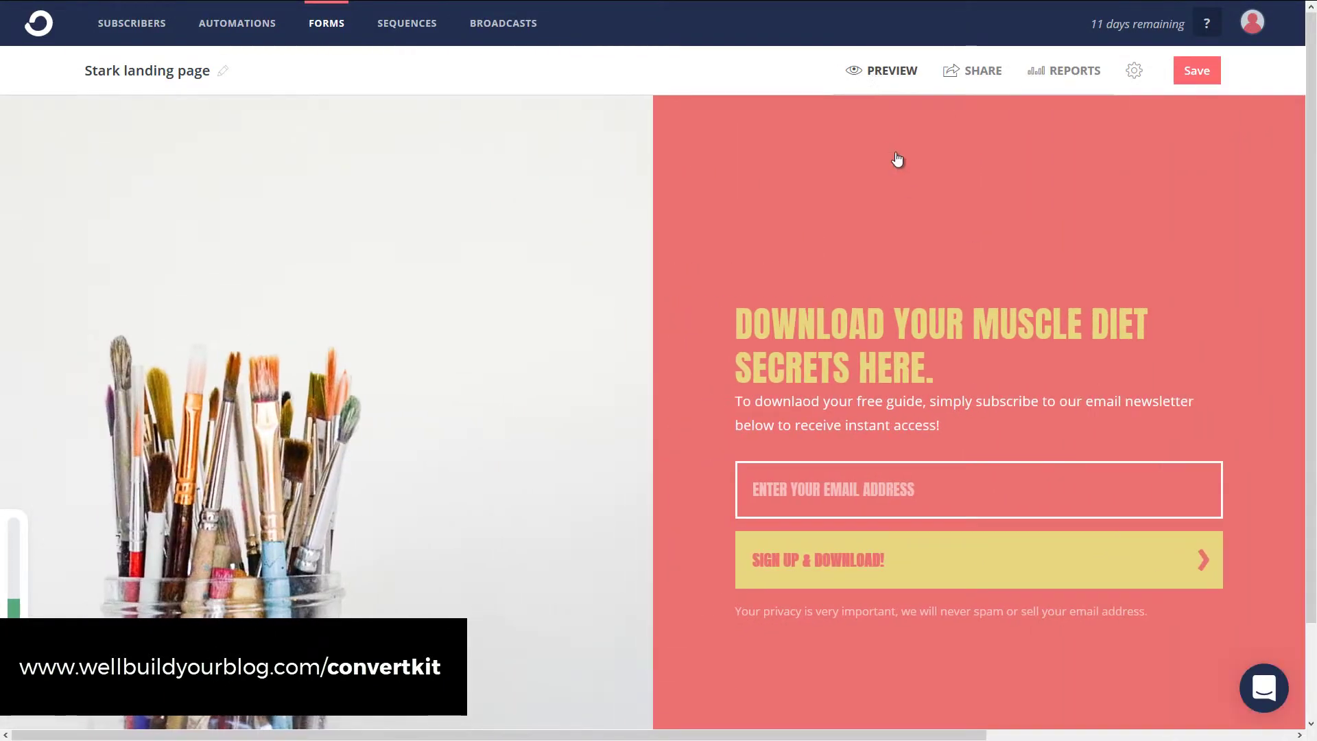
Leave the preview and correct the misspelled word in the description to "download"
scroll(928, 256, down, 1)
scroll(927, 254, up, 1)
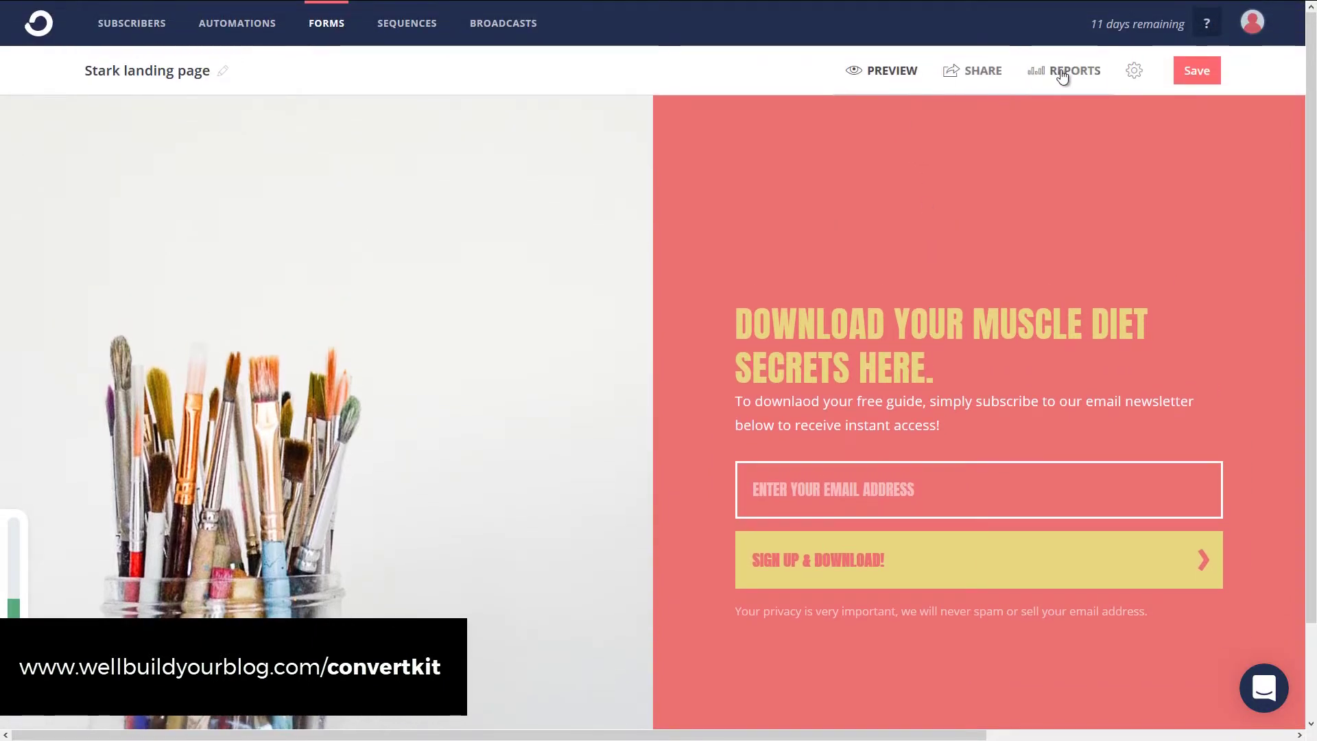
click(883, 82)
scroll(728, 610, down, 1)
scroll(728, 611, up, 1)
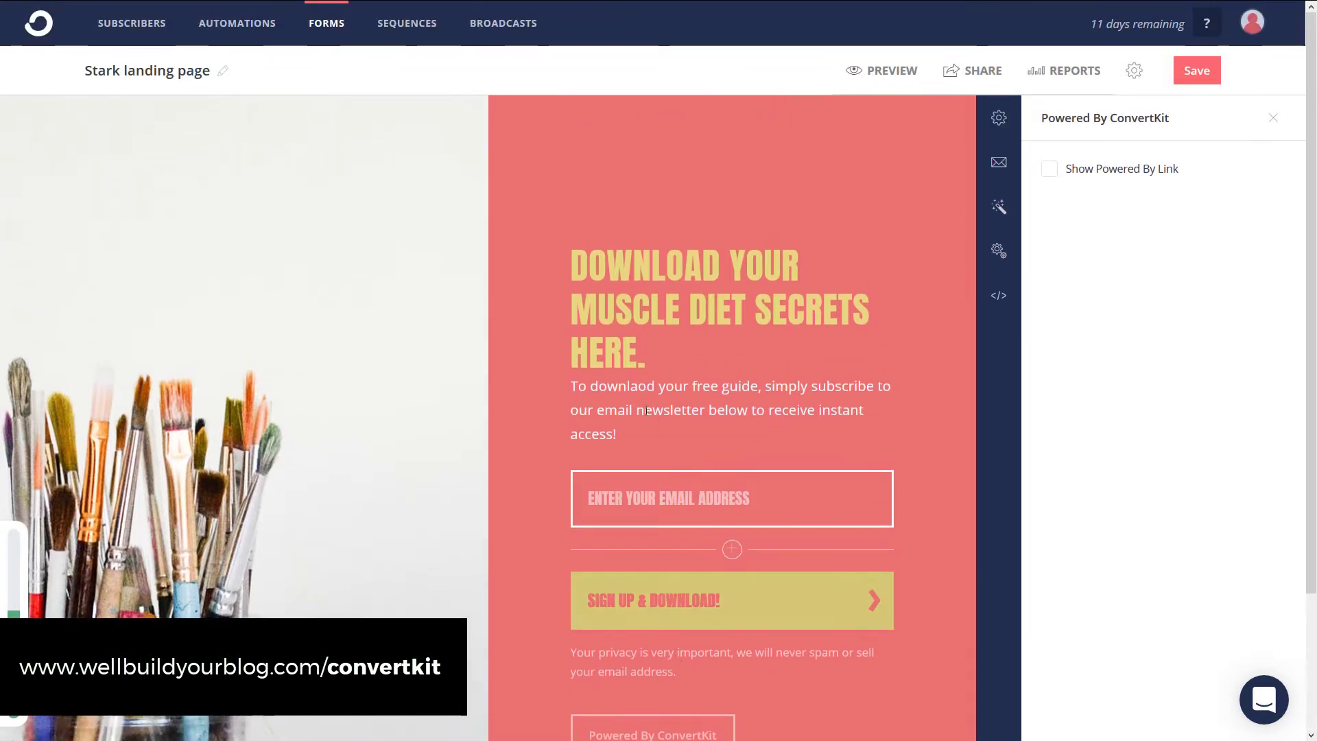
drag(571, 386, 638, 388)
click(646, 386)
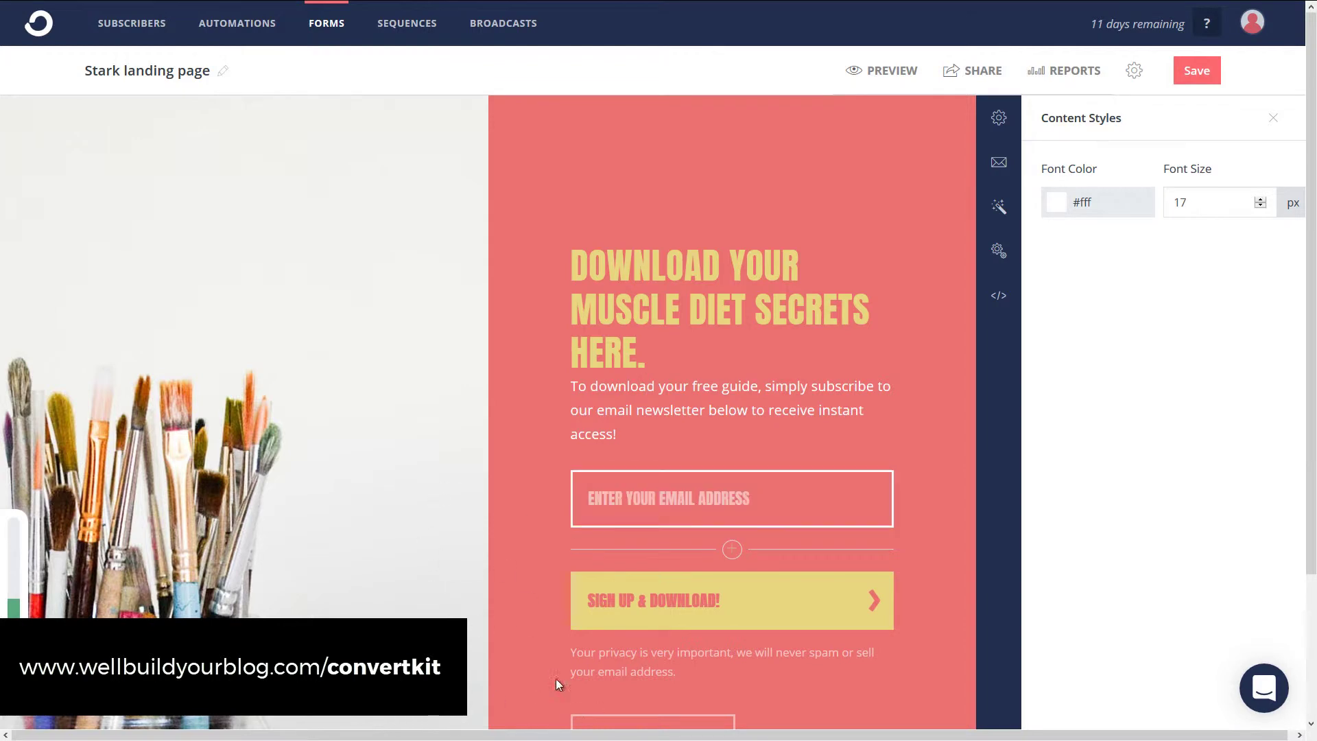
Check the success message settings and set the incentive email to offer a file download after confirmation
click(1000, 118)
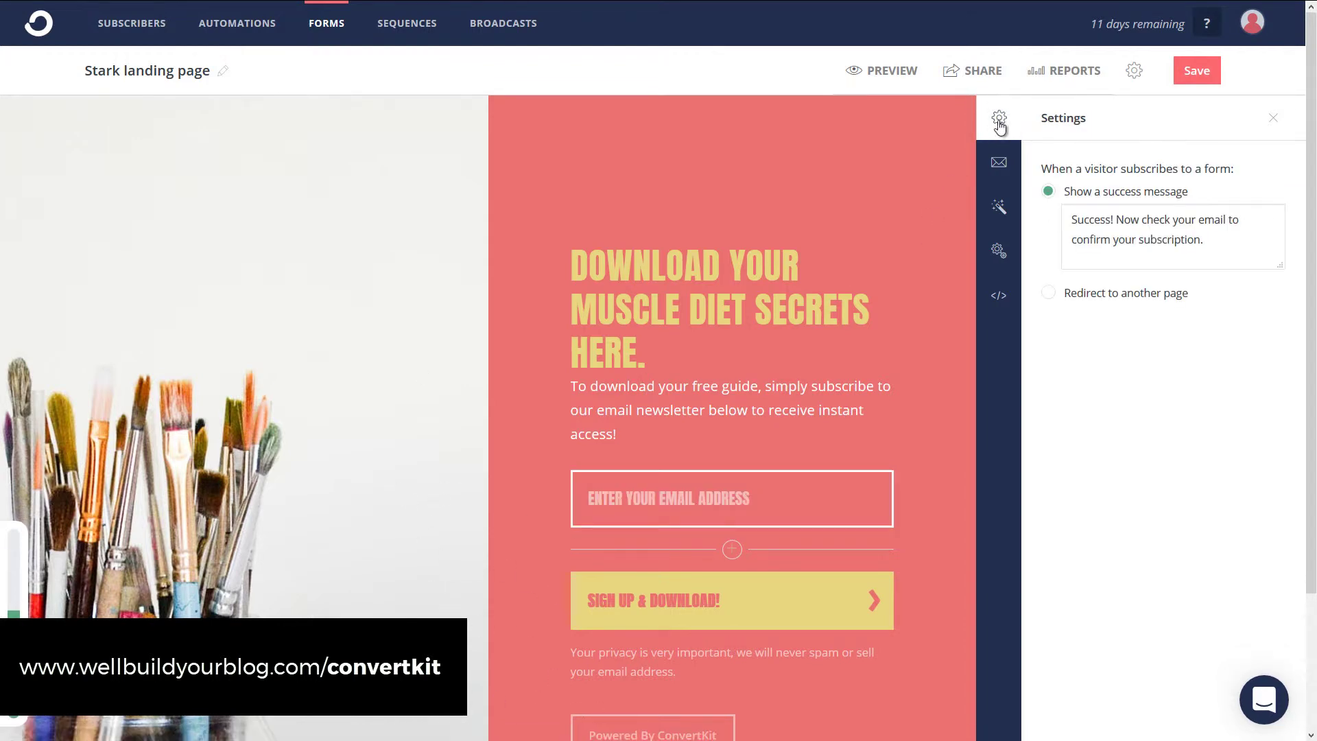
click(991, 166)
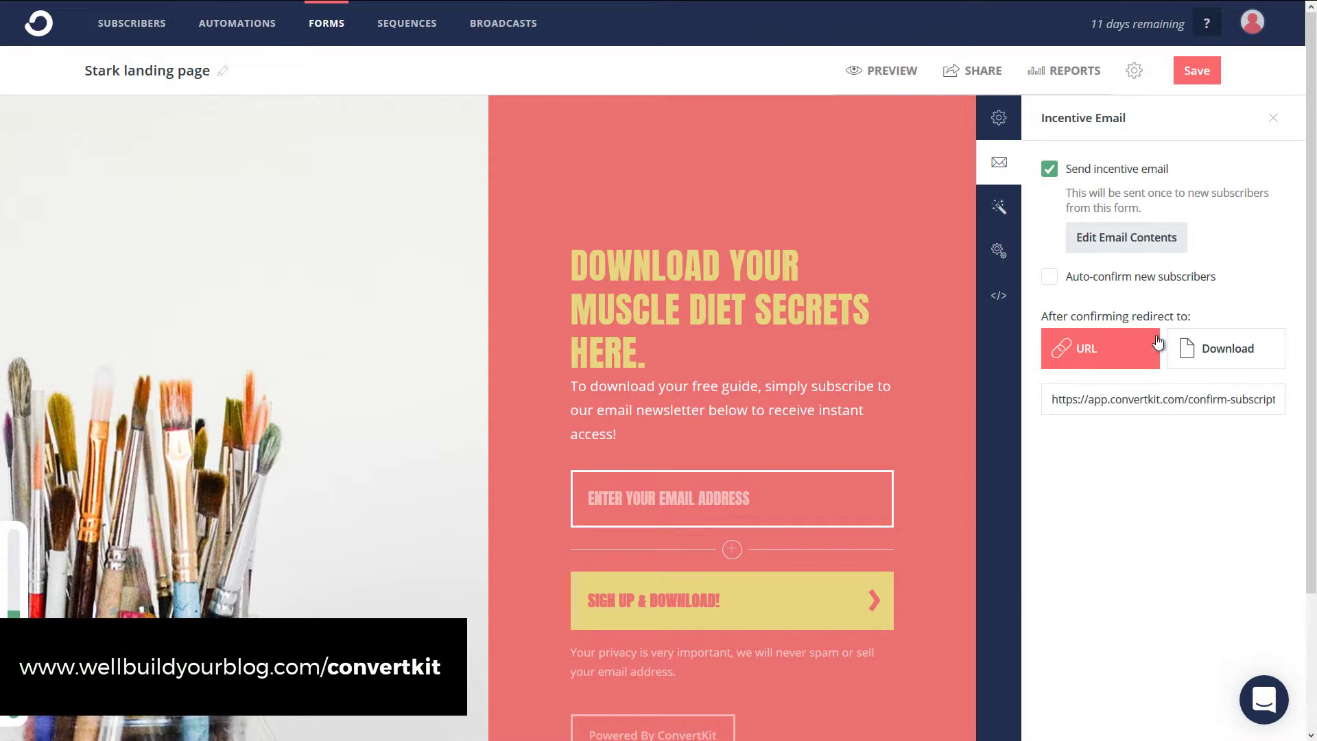
click(1257, 359)
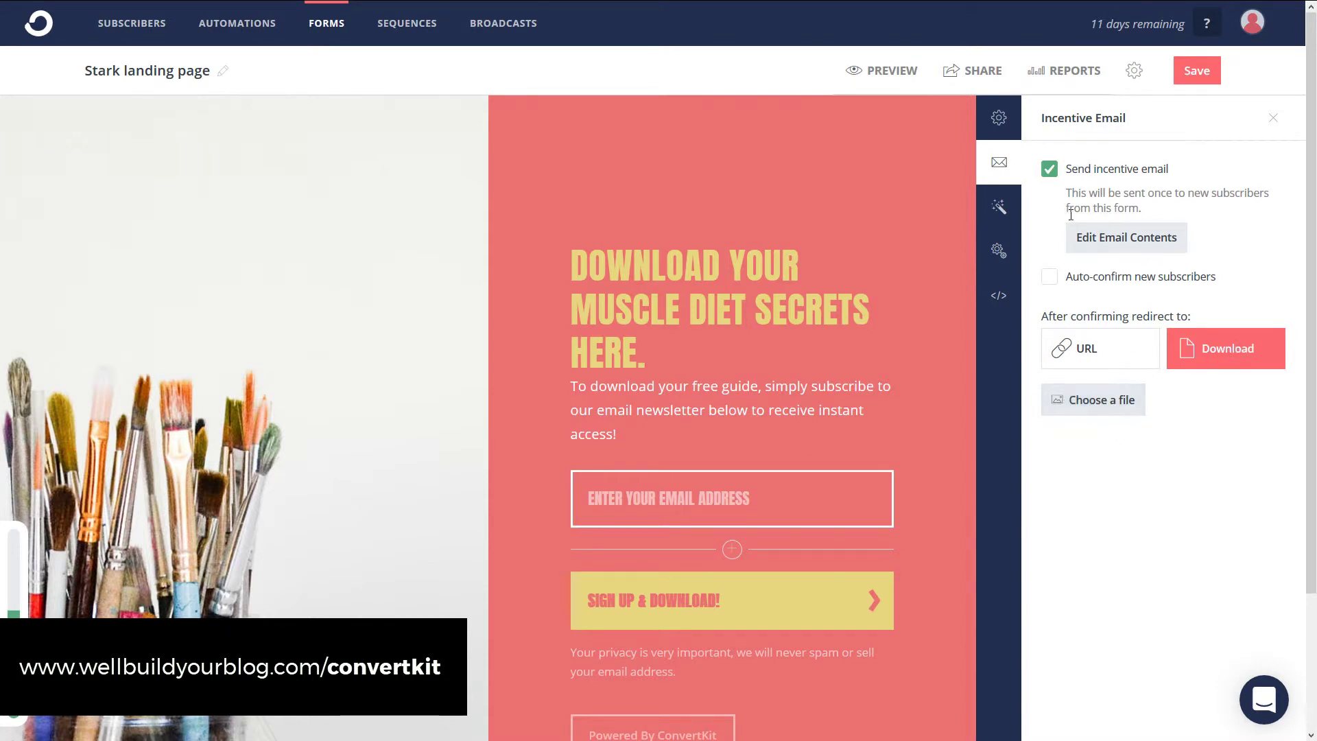
Change the landing page's form background color to black (#000000)
click(1004, 213)
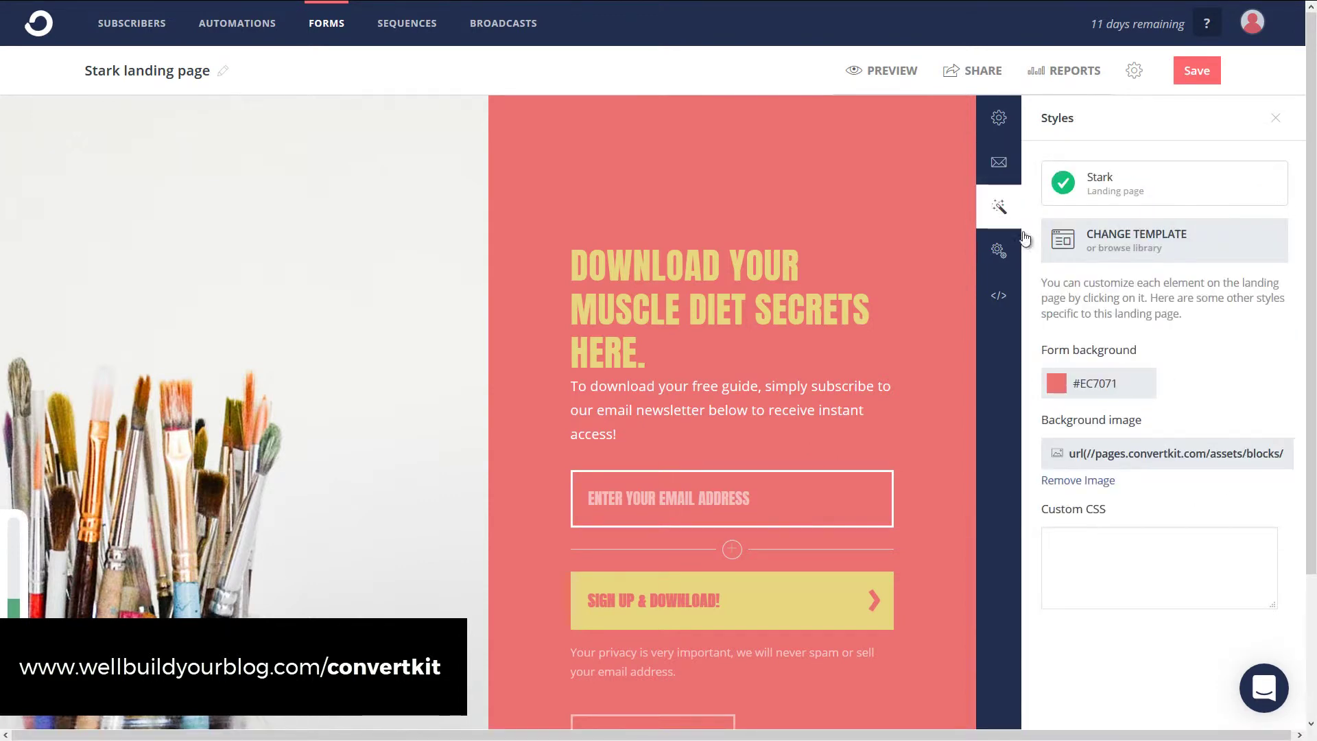
click(1056, 385)
drag(1096, 495, 1047, 554)
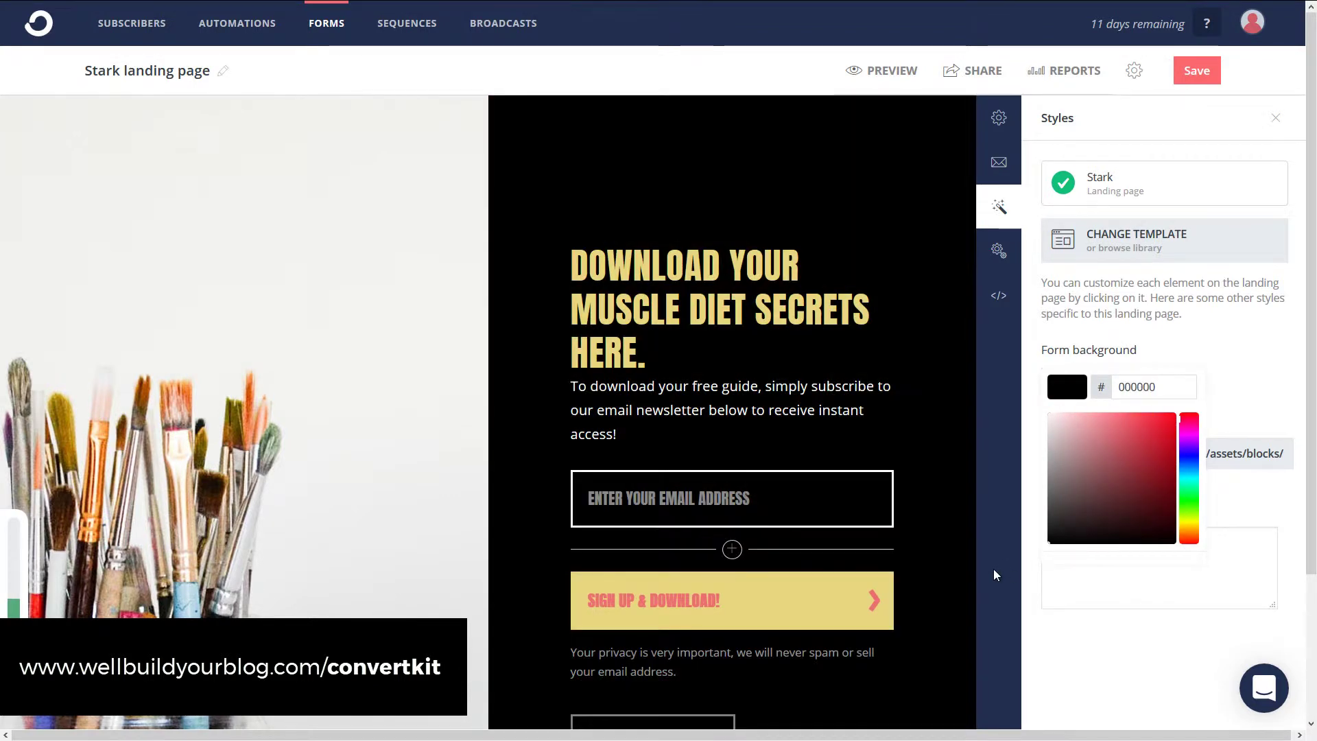
click(1175, 405)
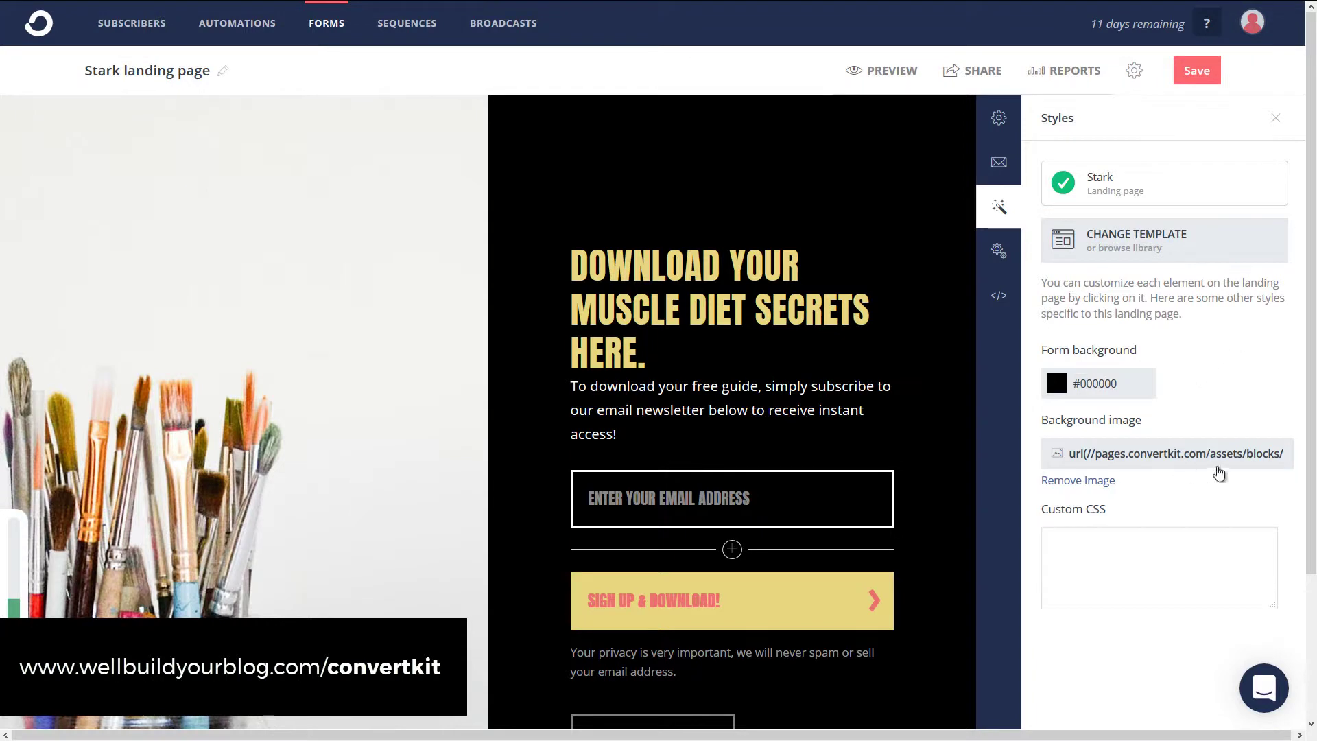
Replace the landing page's background image with pexels-photo-1212845.jpeg from the Desktop folder
click(1150, 458)
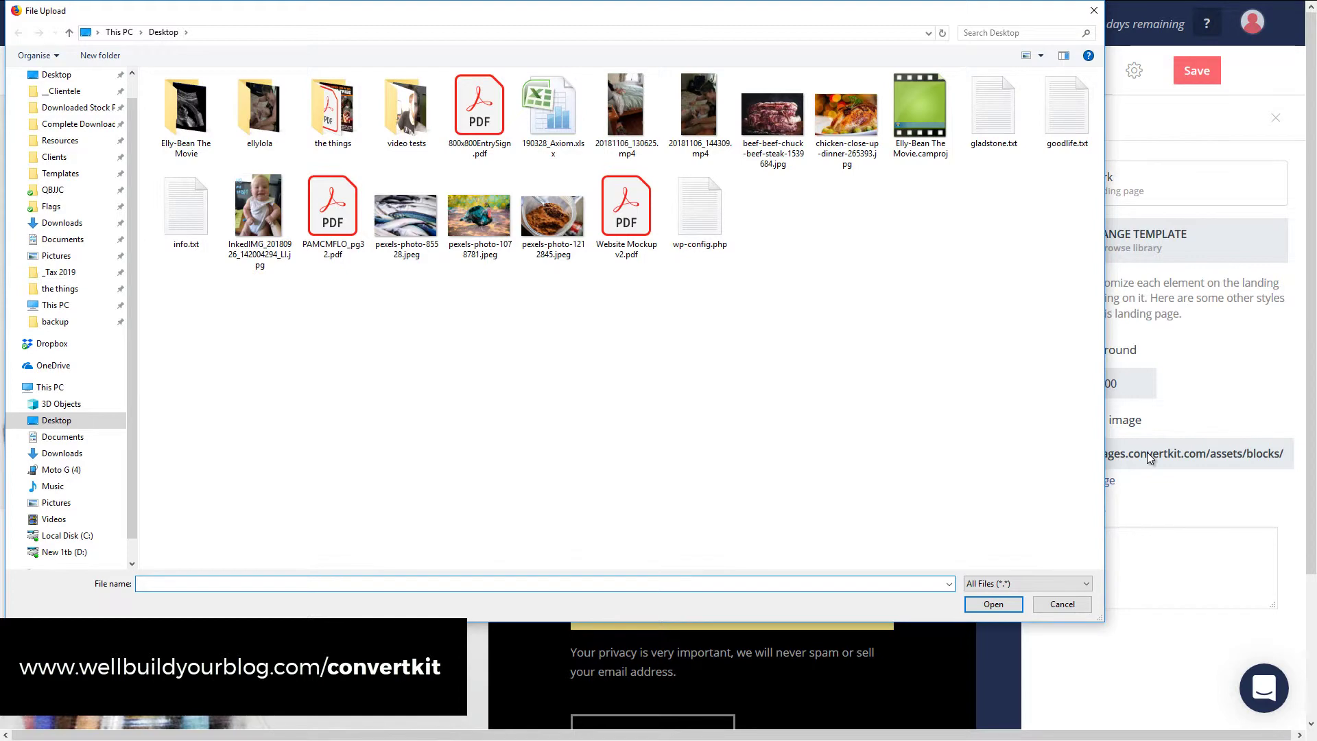
click(559, 236)
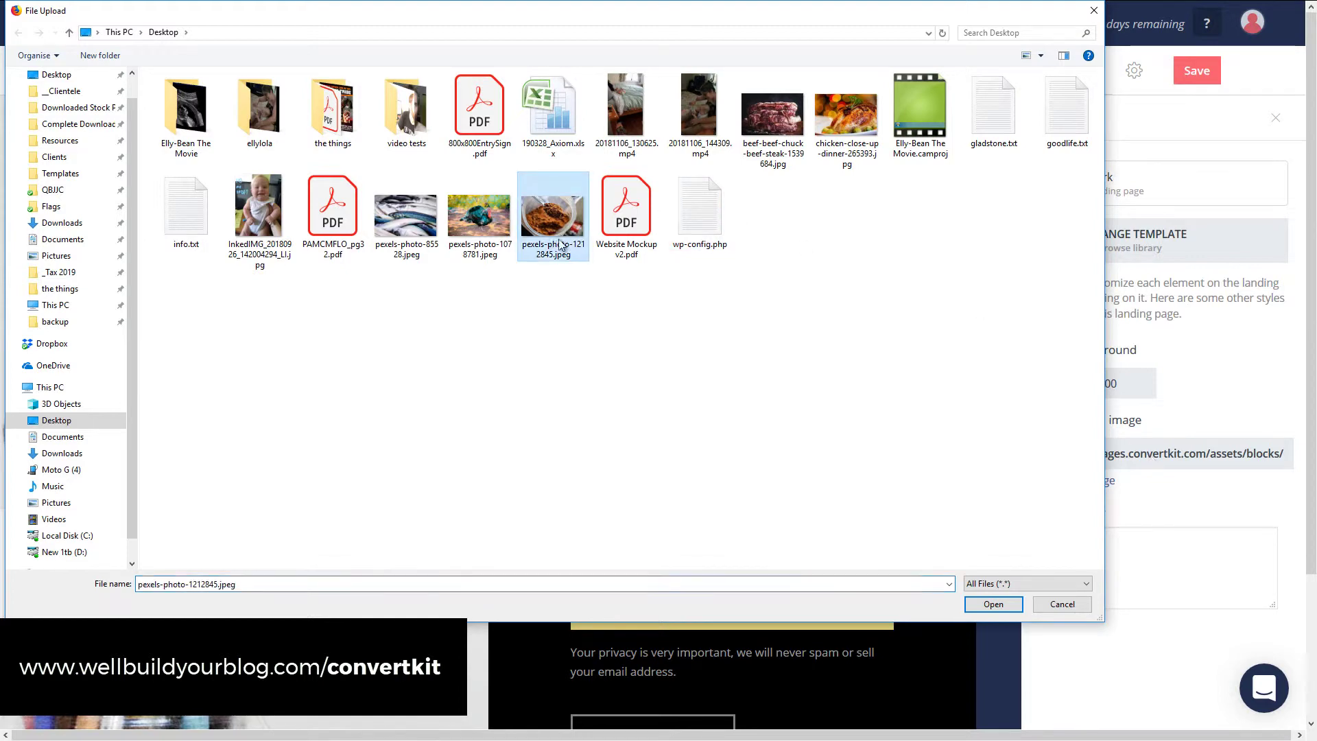
click(1009, 609)
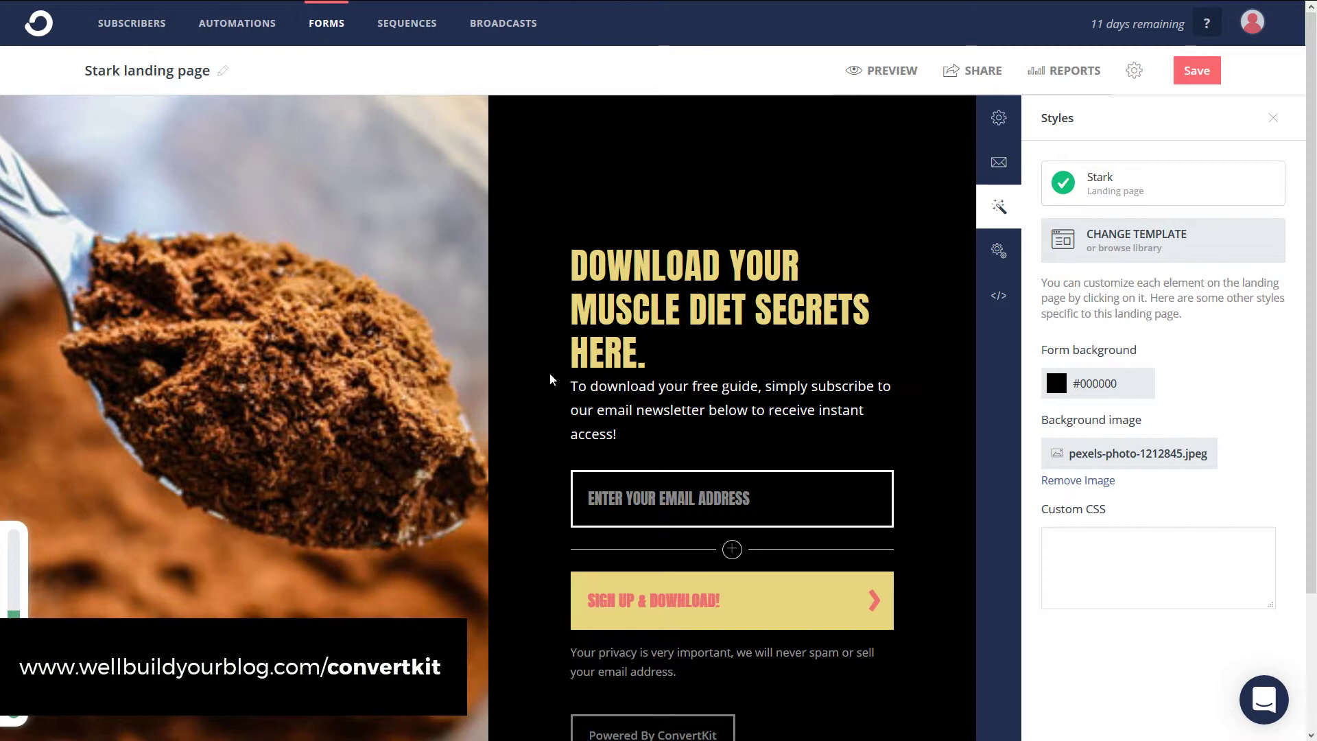
Look over the advanced settings and set the heading's font color to white (#ffffff)
click(999, 251)
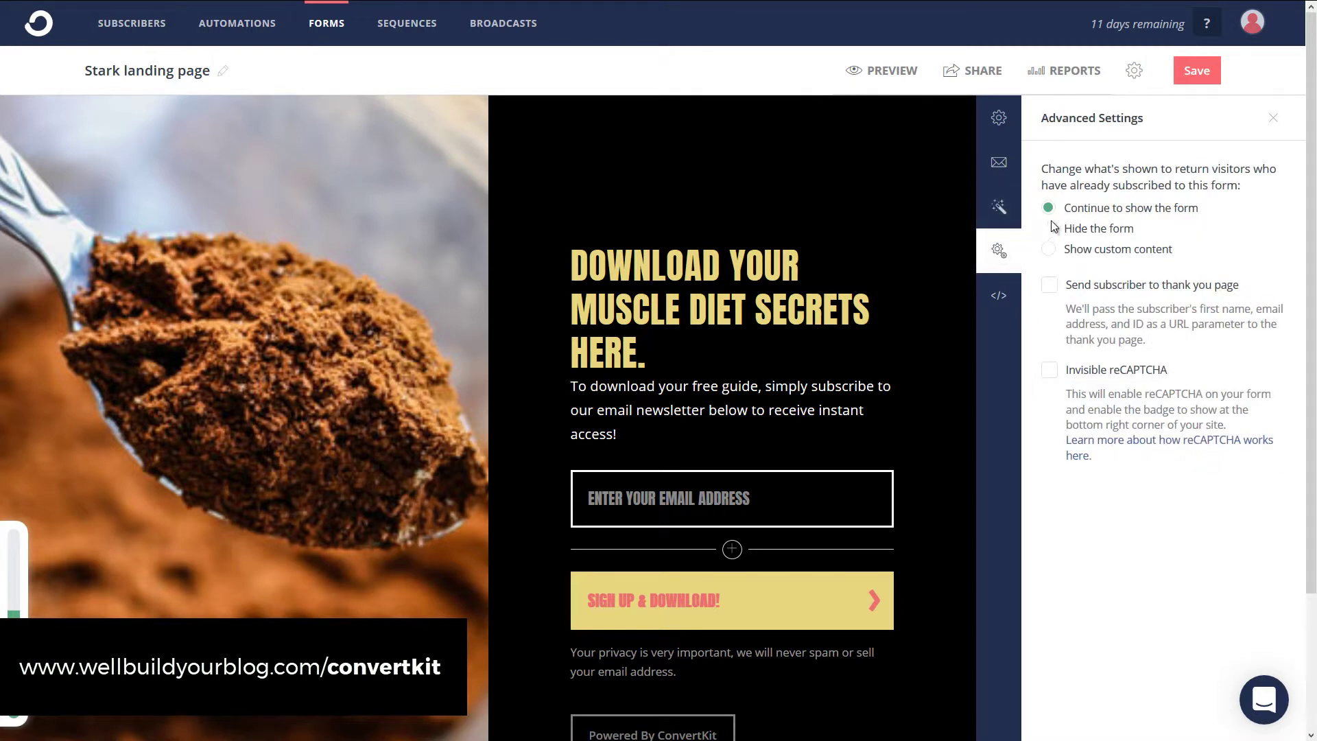
click(999, 299)
click(820, 243)
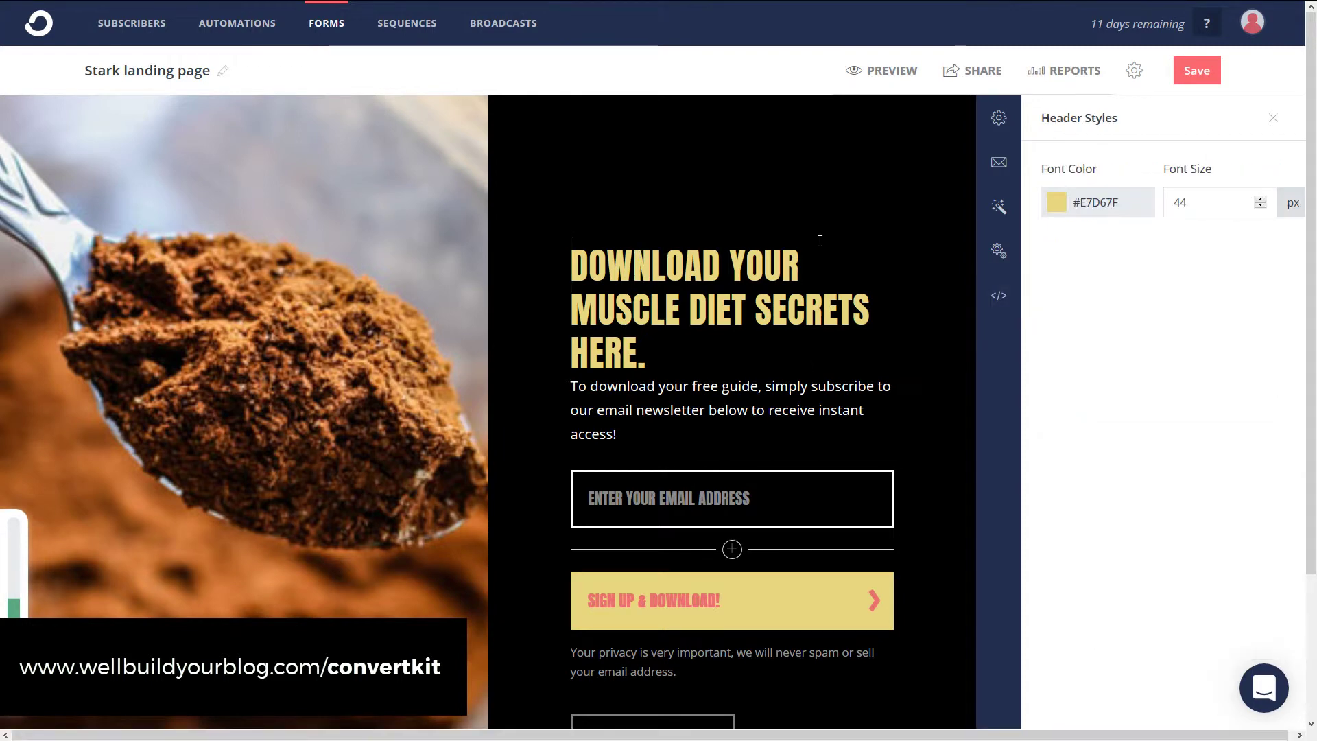
click(1091, 202)
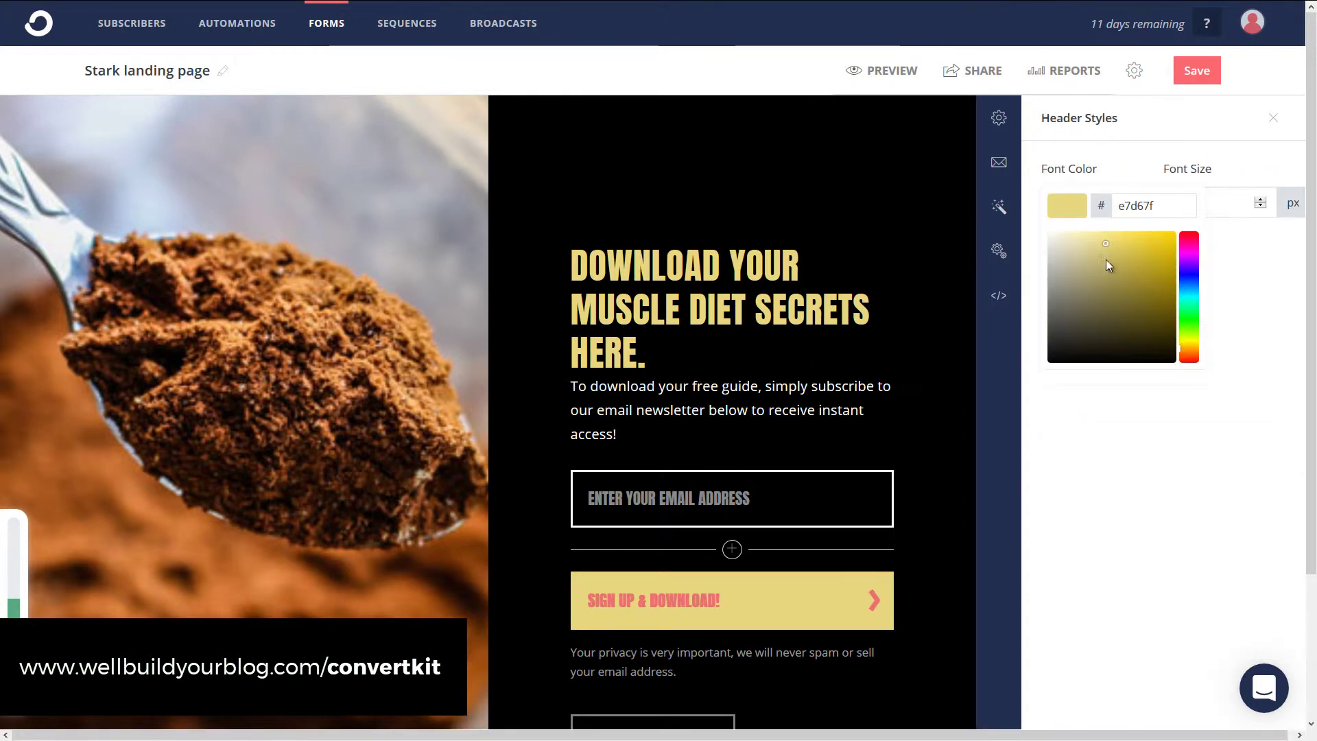
drag(1095, 273, 1049, 233)
Set the sign-up button's font color to bright red (#ff0003)
click(693, 602)
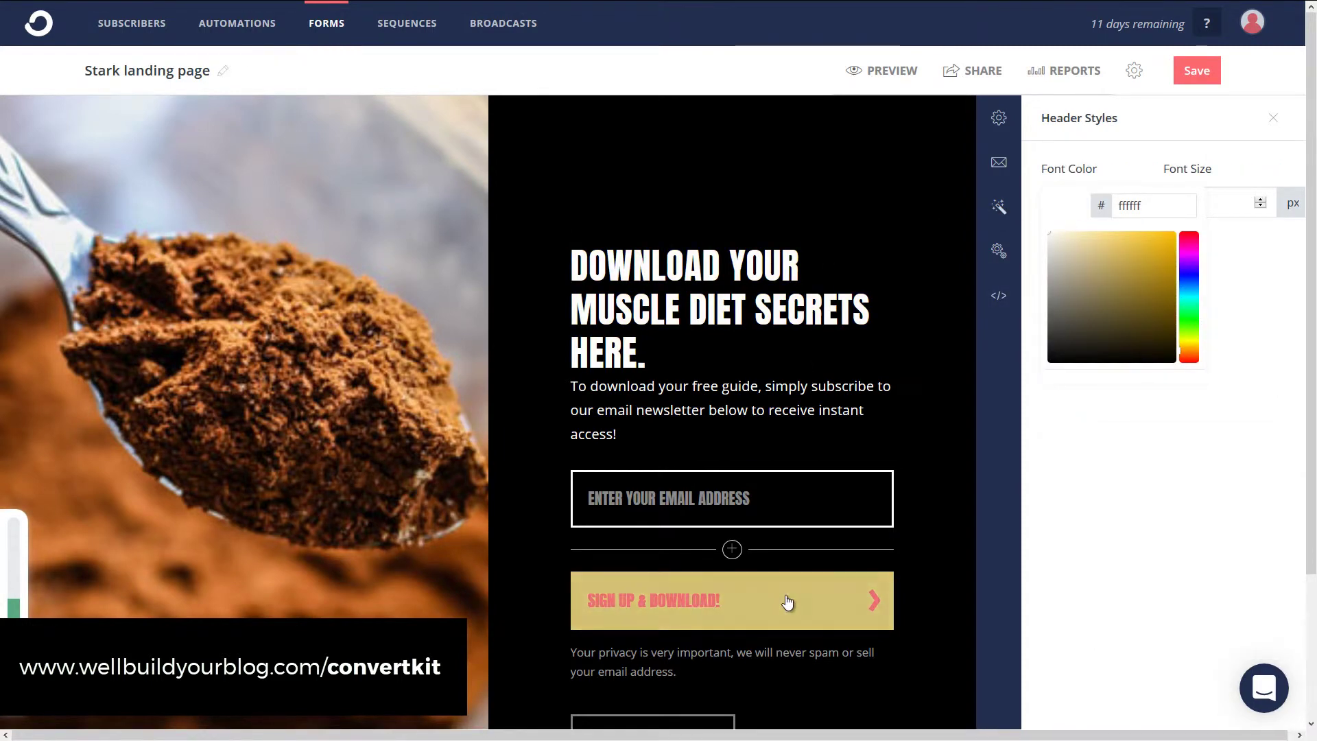
click(1057, 204)
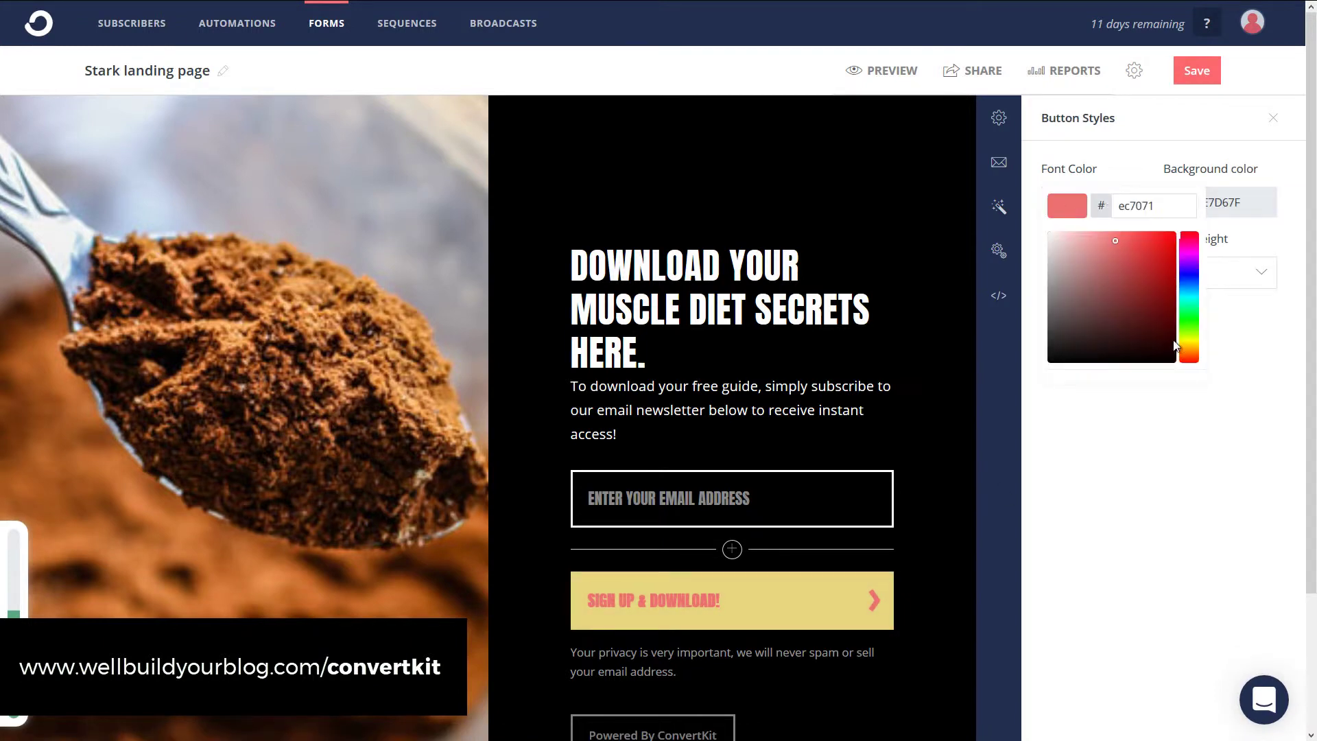
drag(1142, 268, 1181, 237)
click(1235, 258)
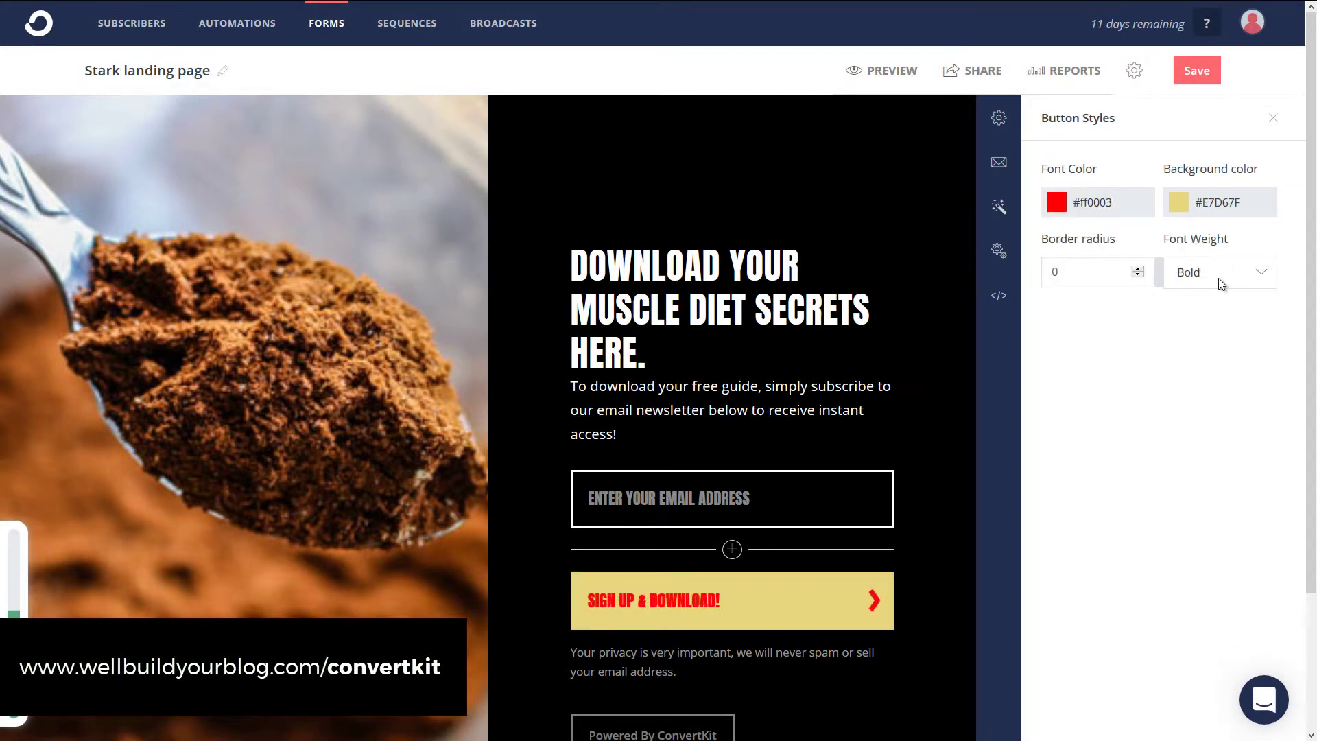
Give the sign-up button a red background (#ff0008) and white text (#ffffff)
click(1209, 204)
click(1146, 268)
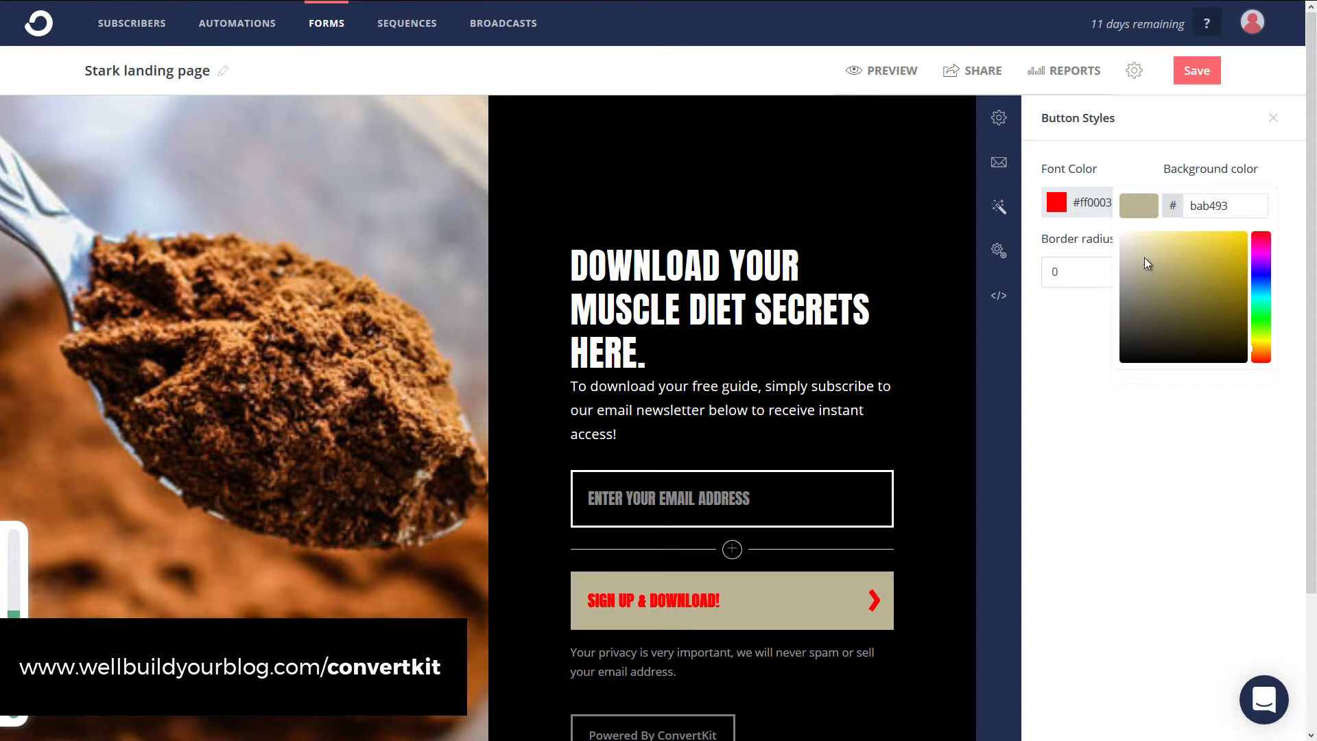
click(1261, 243)
click(1244, 233)
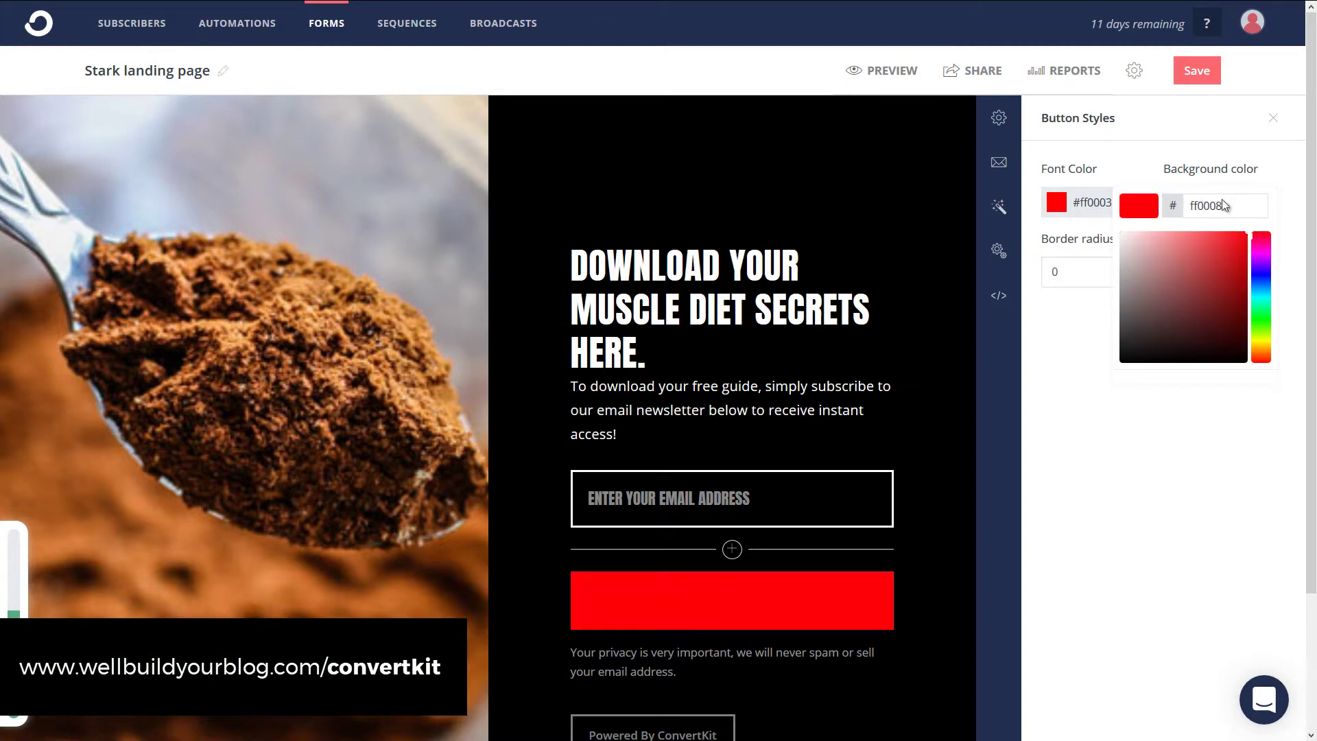
click(1096, 208)
click(1096, 209)
drag(1094, 289, 1035, 227)
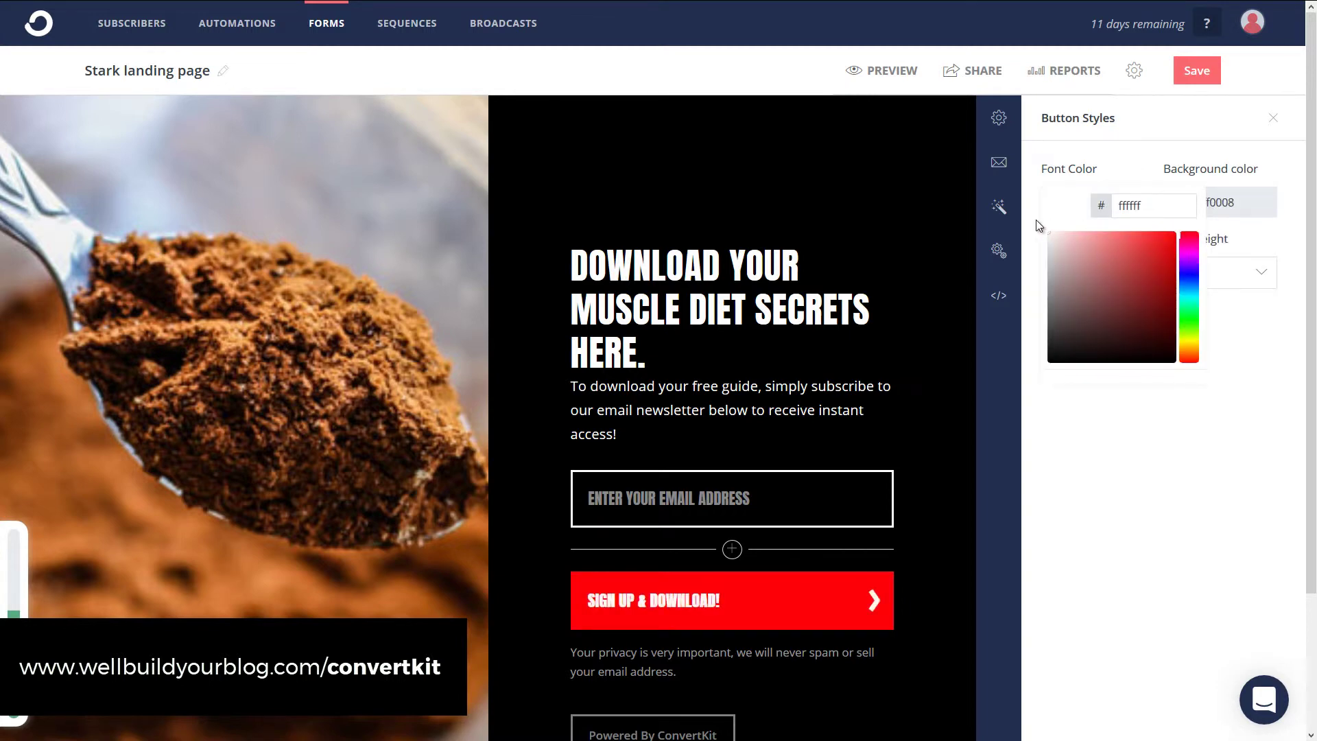
click(1143, 432)
Preview the restyled landing page with its new image and colors
scroll(749, 415, down, 2)
scroll(747, 439, up, 2)
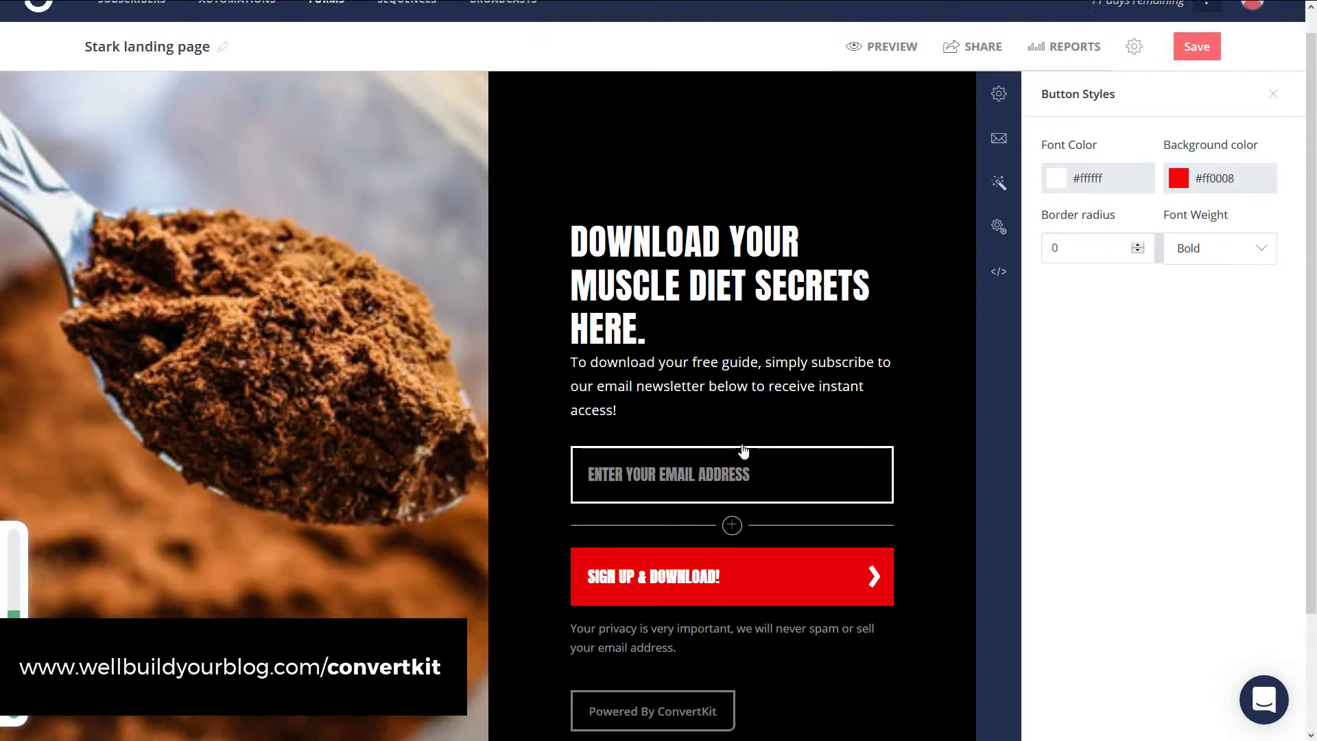
scroll(747, 439, down, 1)
scroll(988, 336, up, 1)
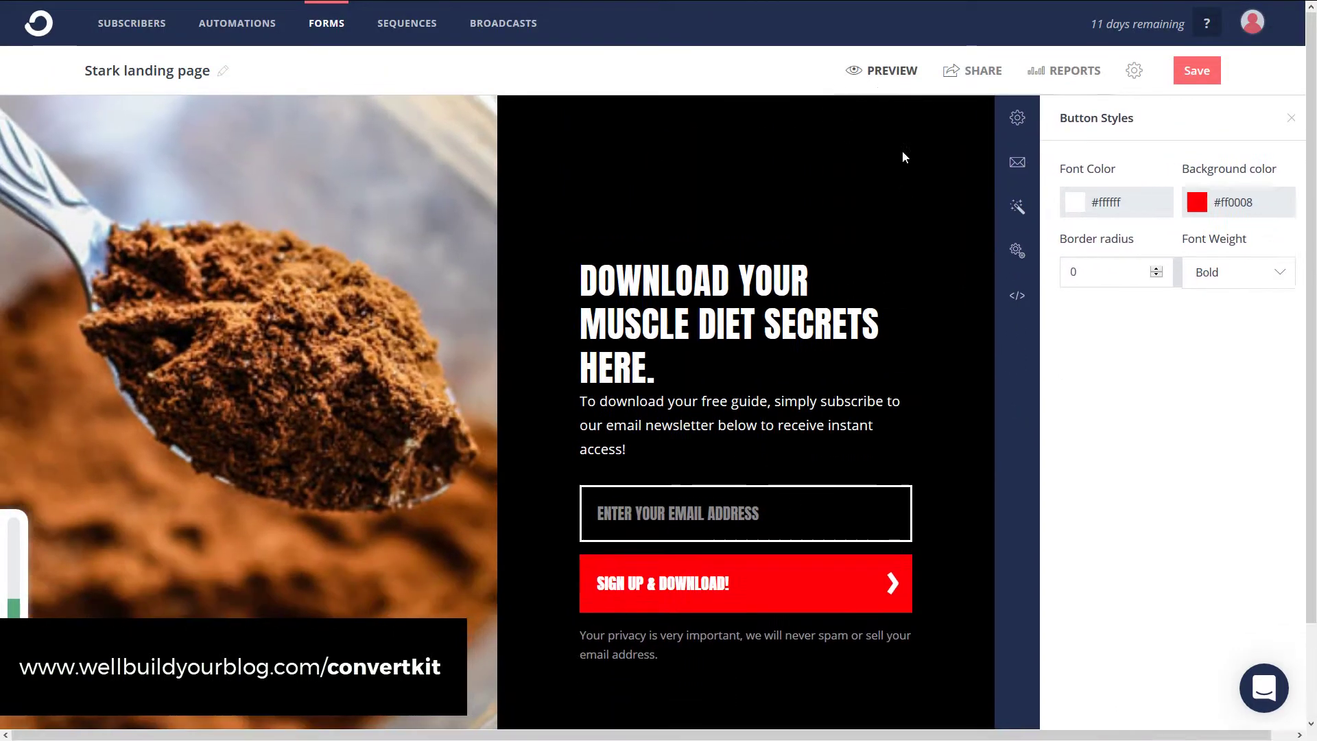
click(903, 150)
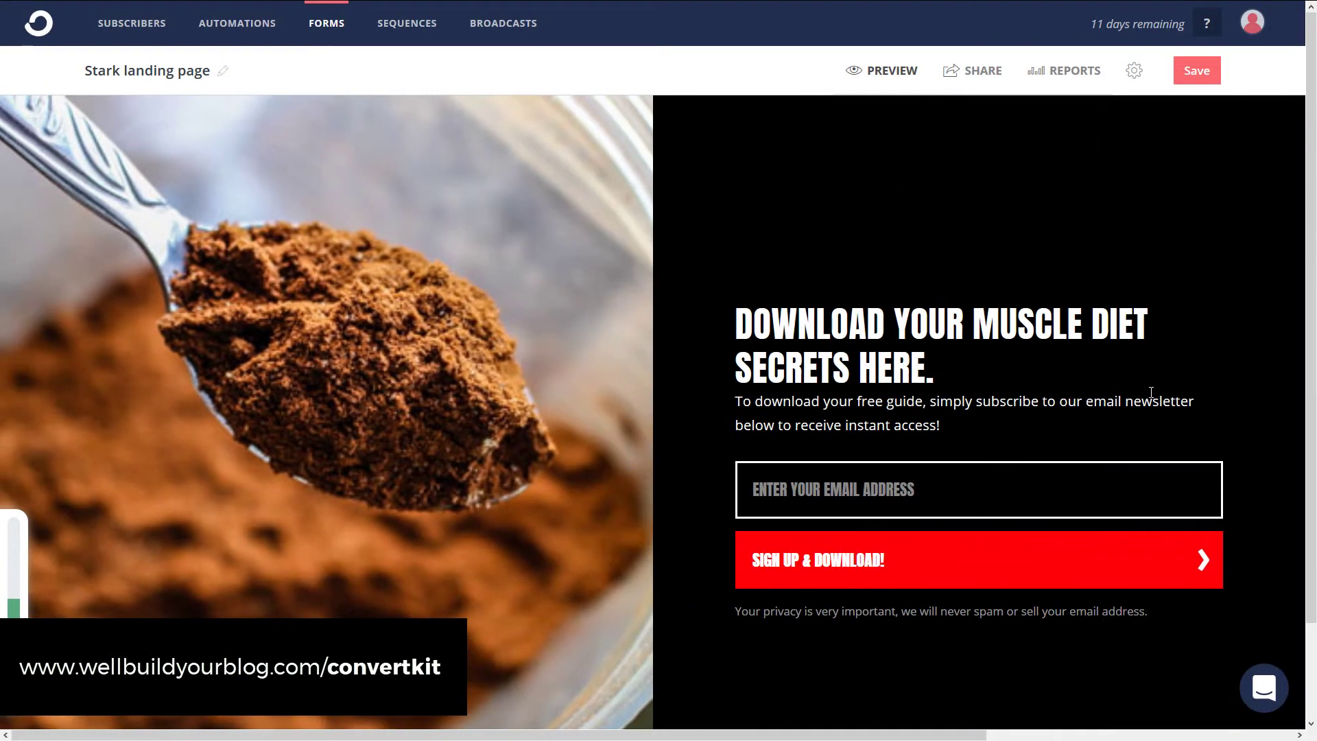
scroll(1268, 379, down, 1)
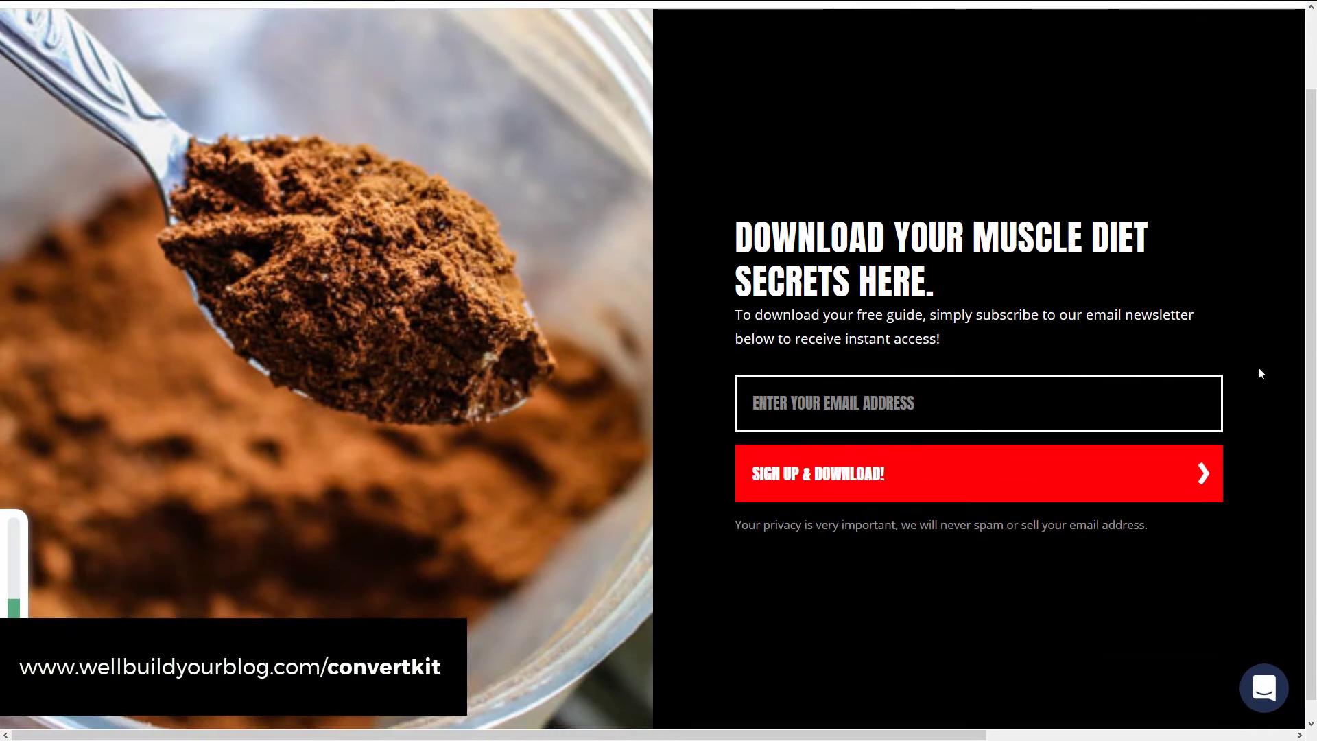
scroll(1123, 303, up, 1)
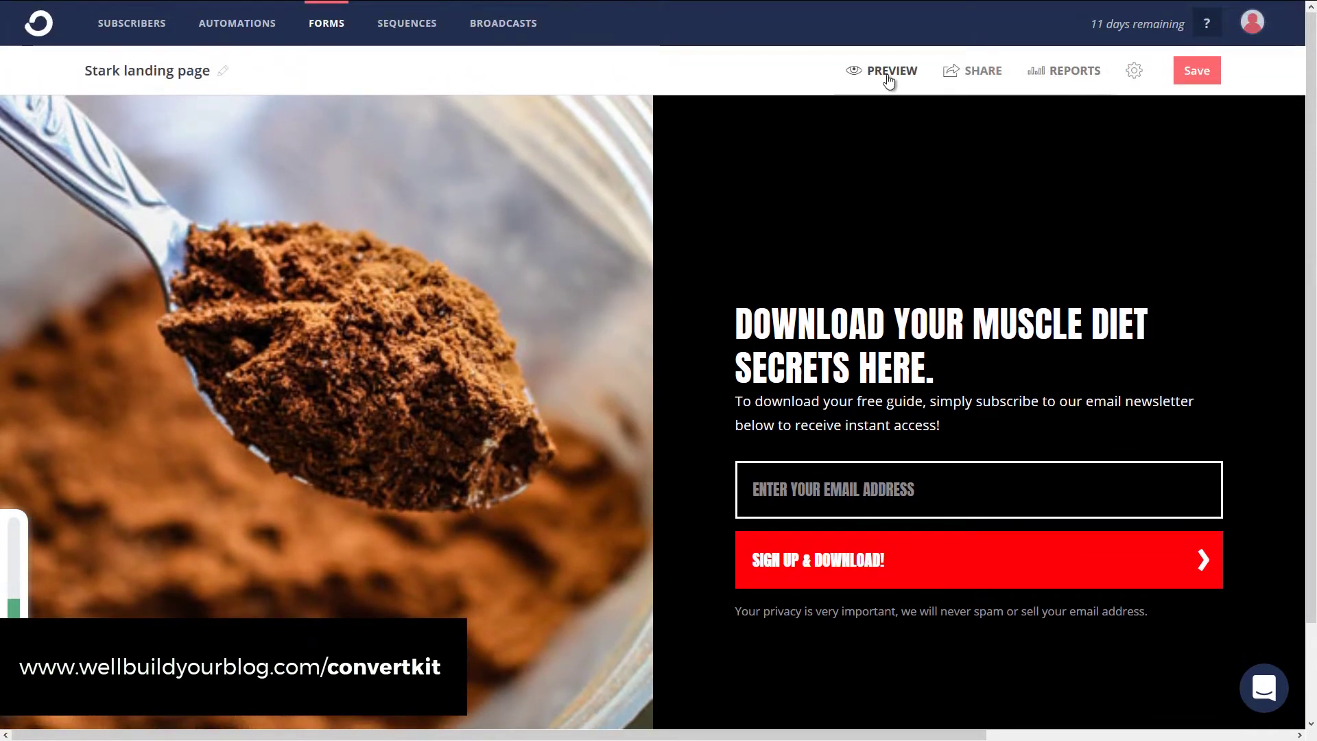
key(F11)
key(F11)
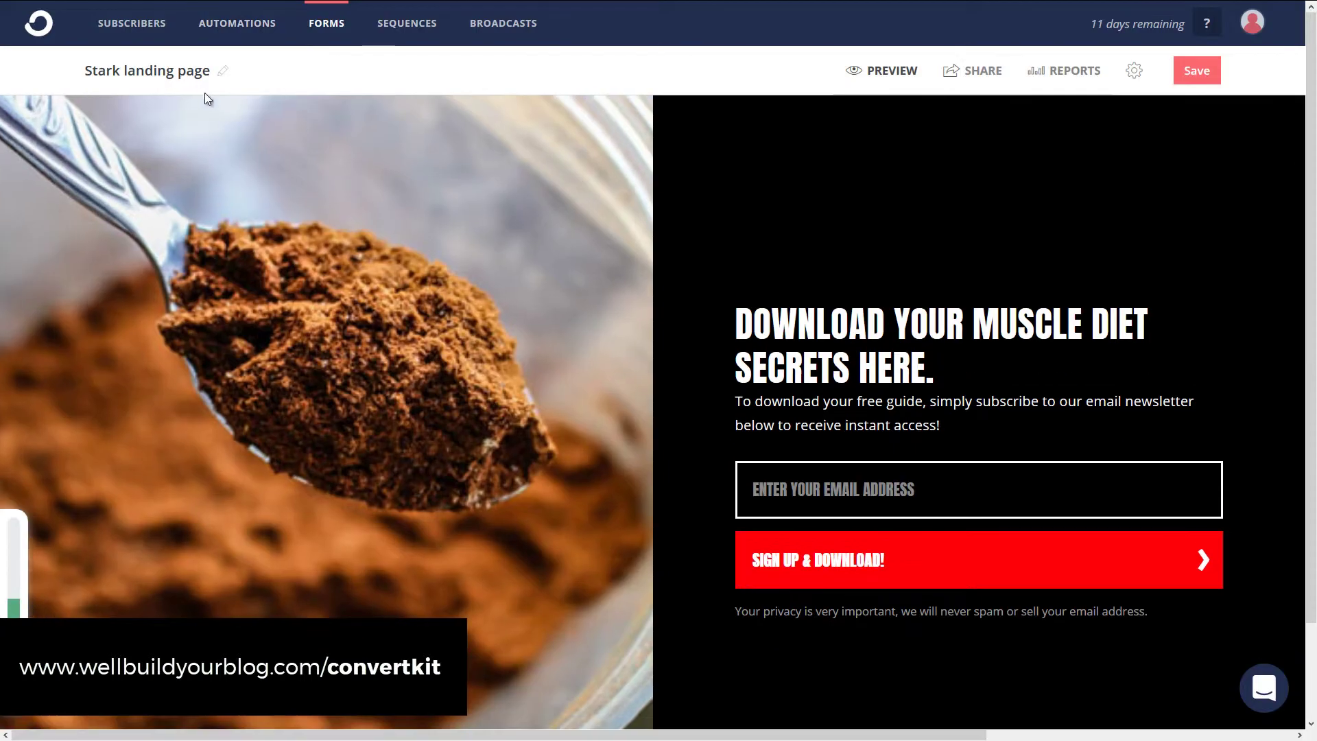
Rename the landing page to "Landing Page form"
click(220, 70)
drag(212, 71, 82, 57)
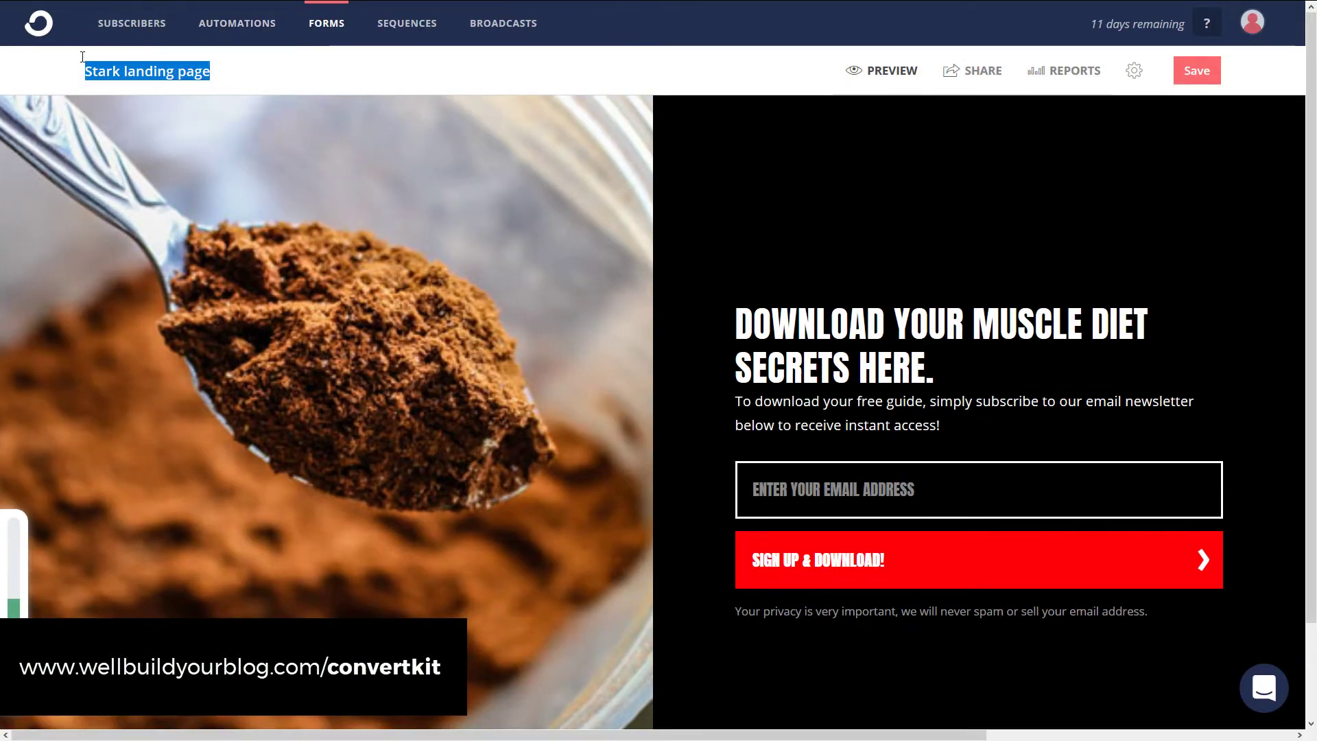
text(landing P)a)
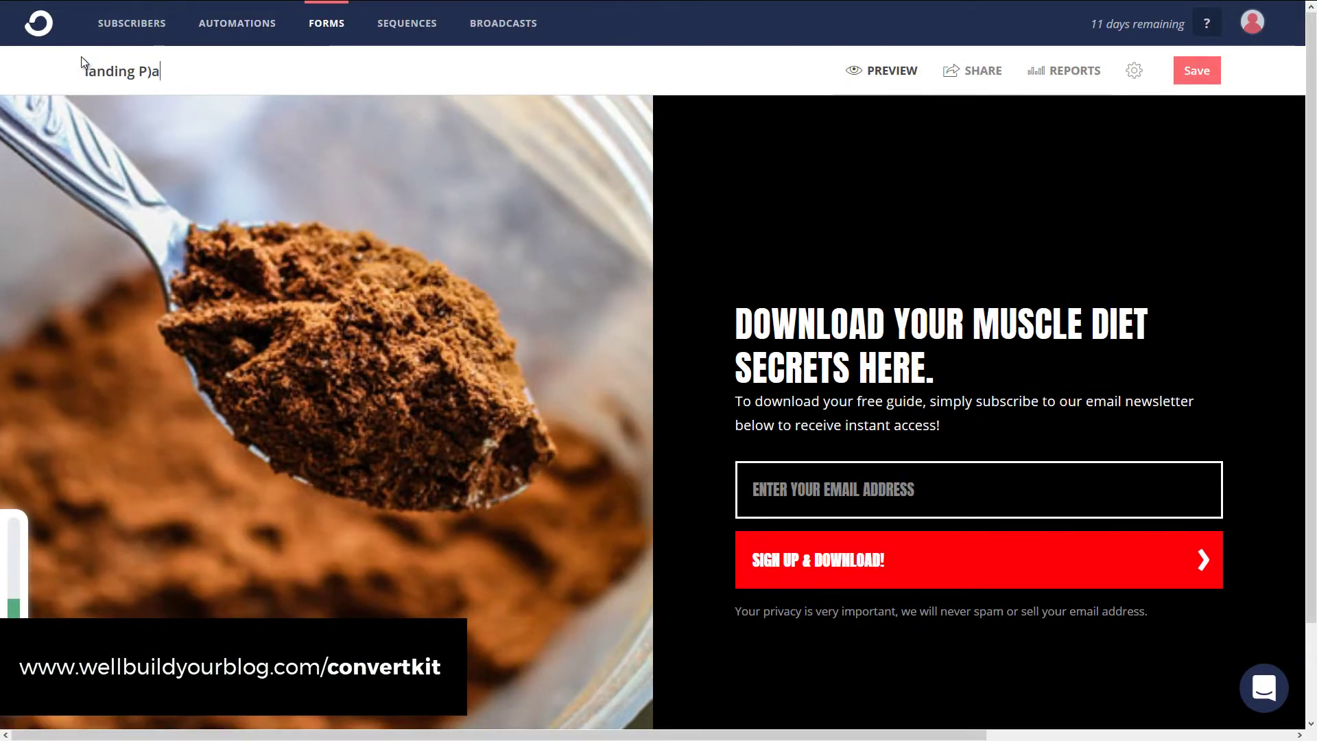
text(ge form)
key(Return)
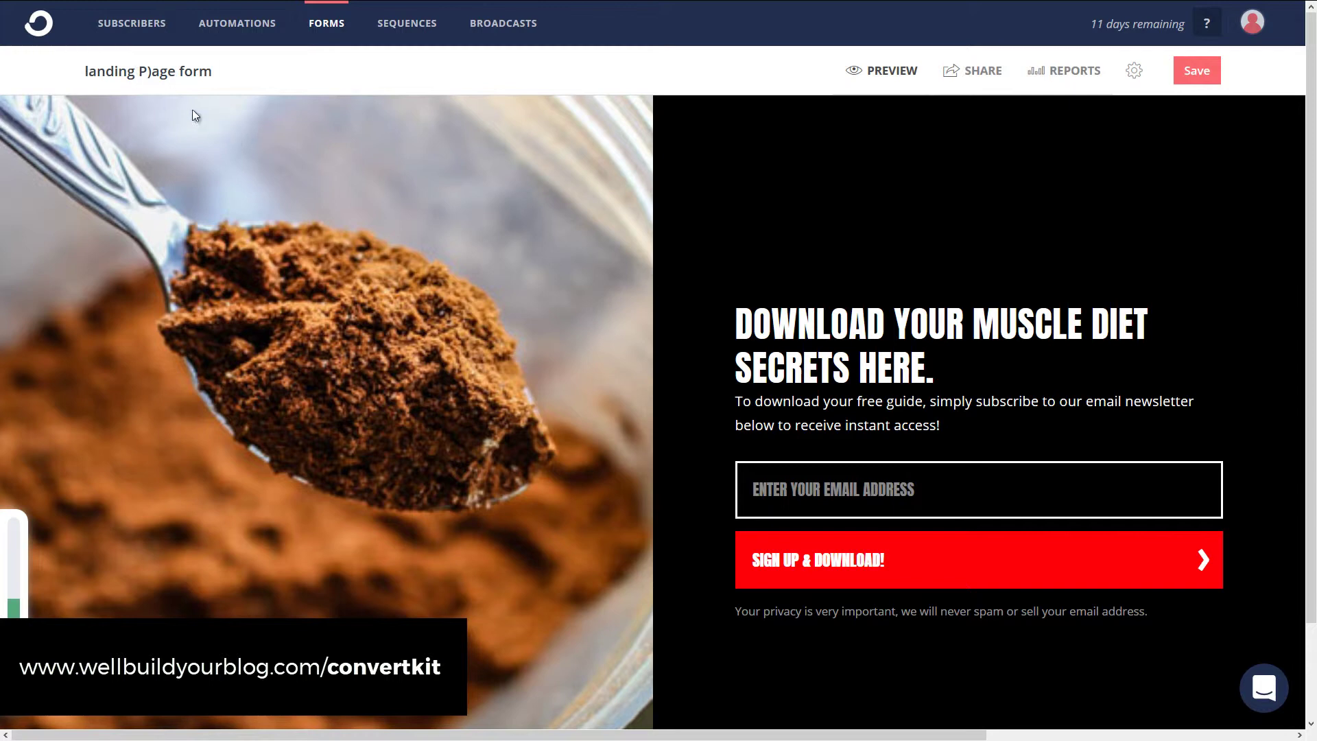
click(153, 71)
key(BackSpace)
text(L)
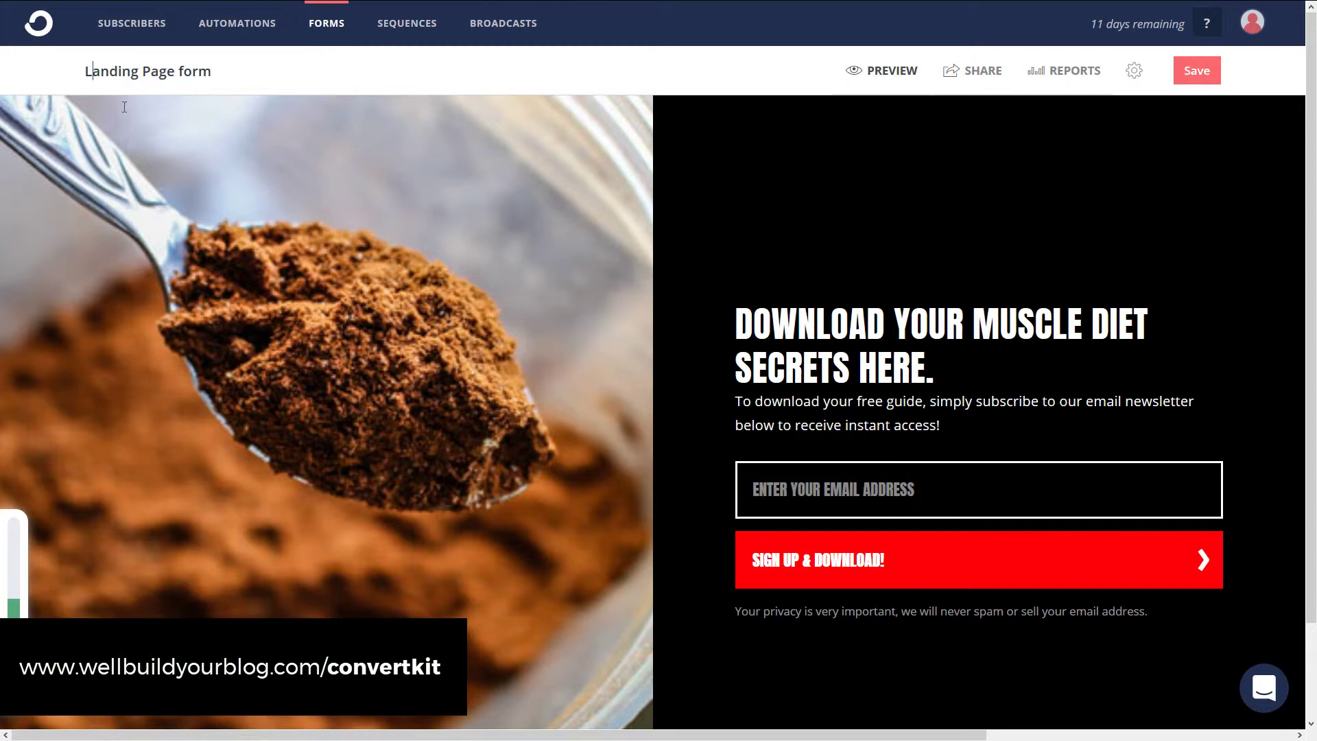
Save the landing page and select its hosted link in the sharing options
scroll(1029, 350, down, 2)
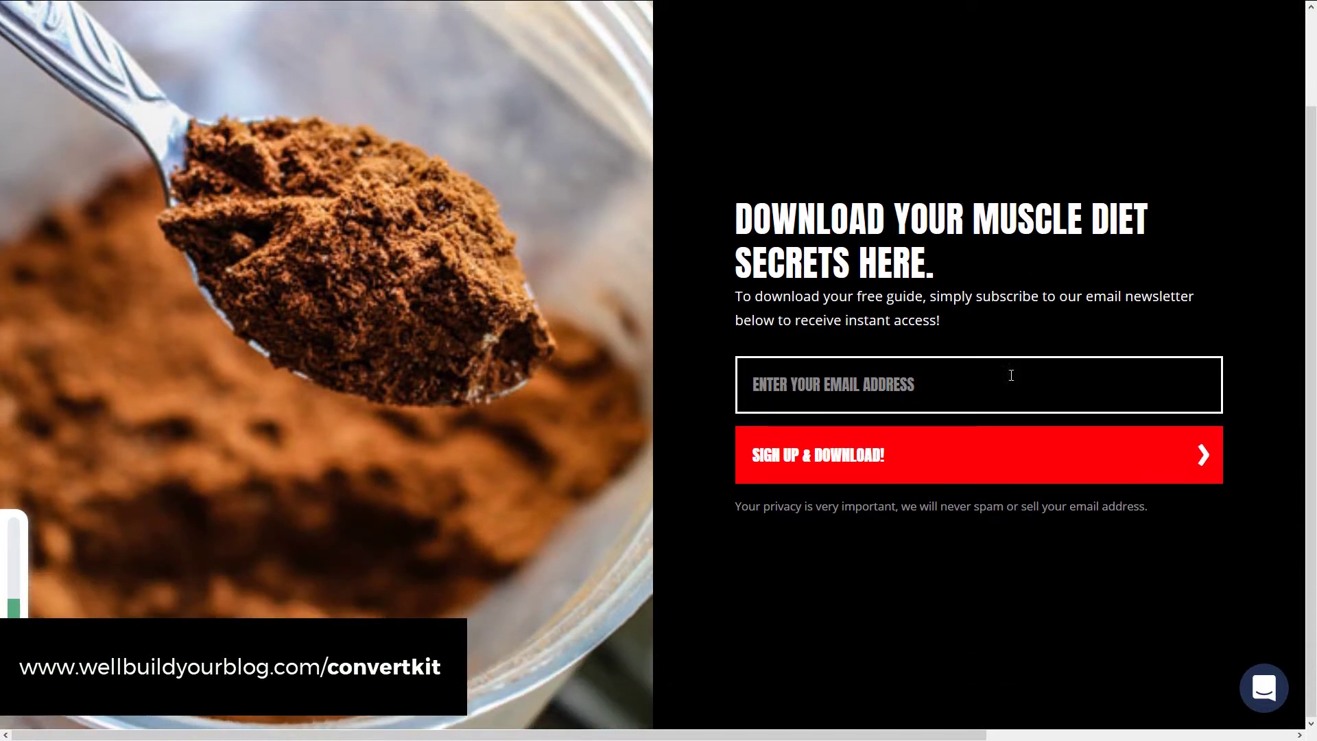
scroll(1010, 373, up, 2)
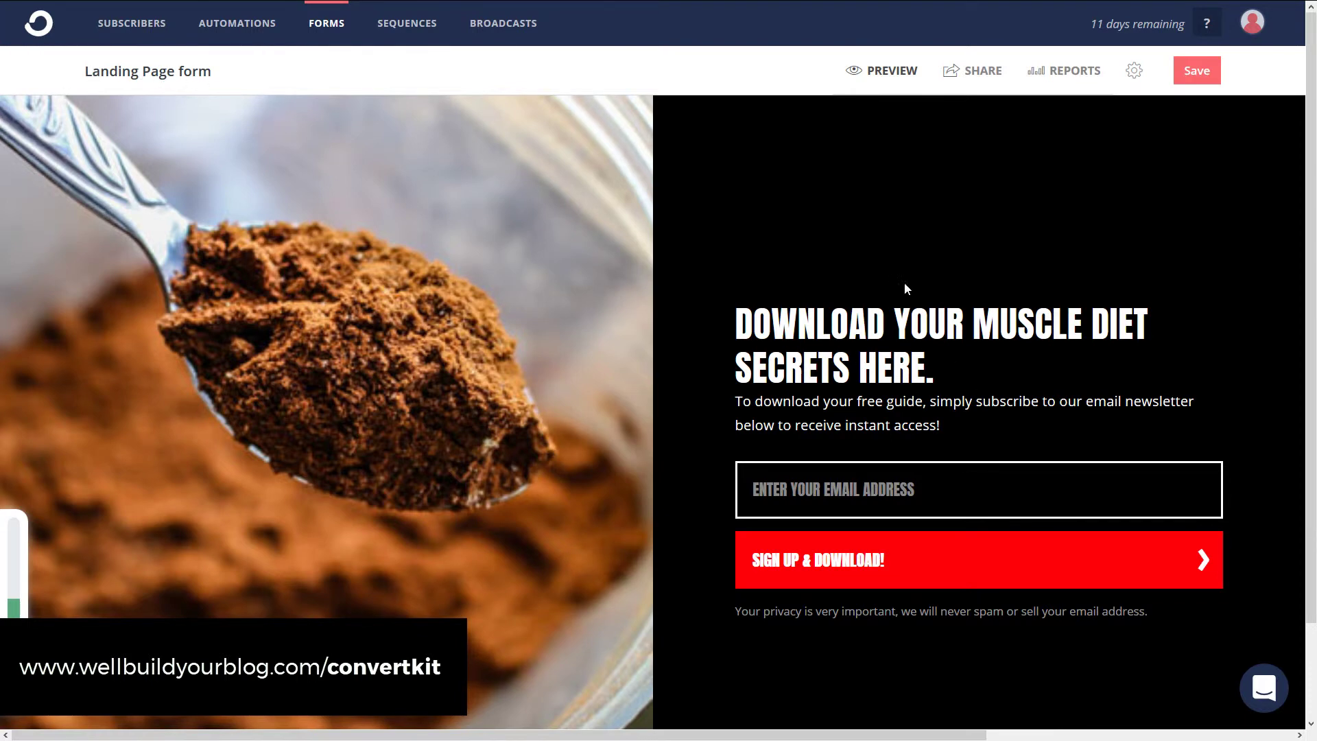
click(1197, 71)
click(975, 77)
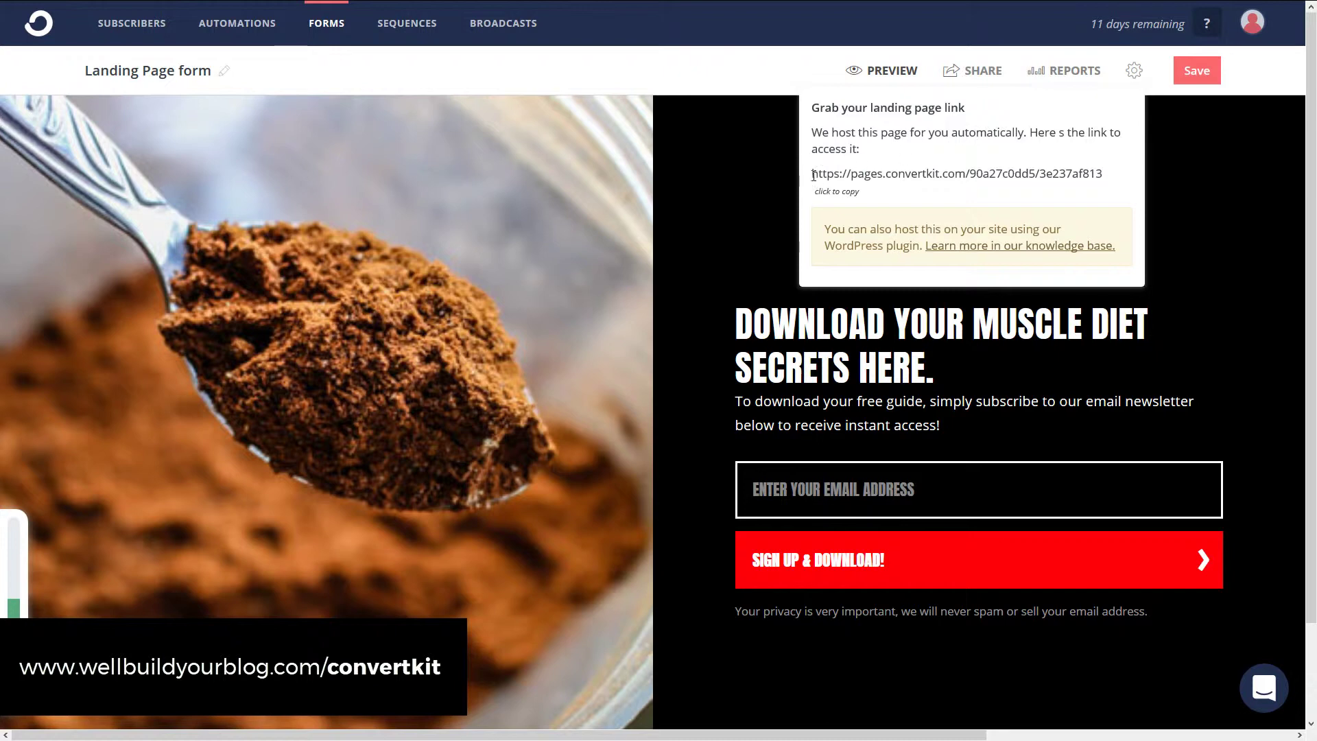
drag(813, 176, 1106, 180)
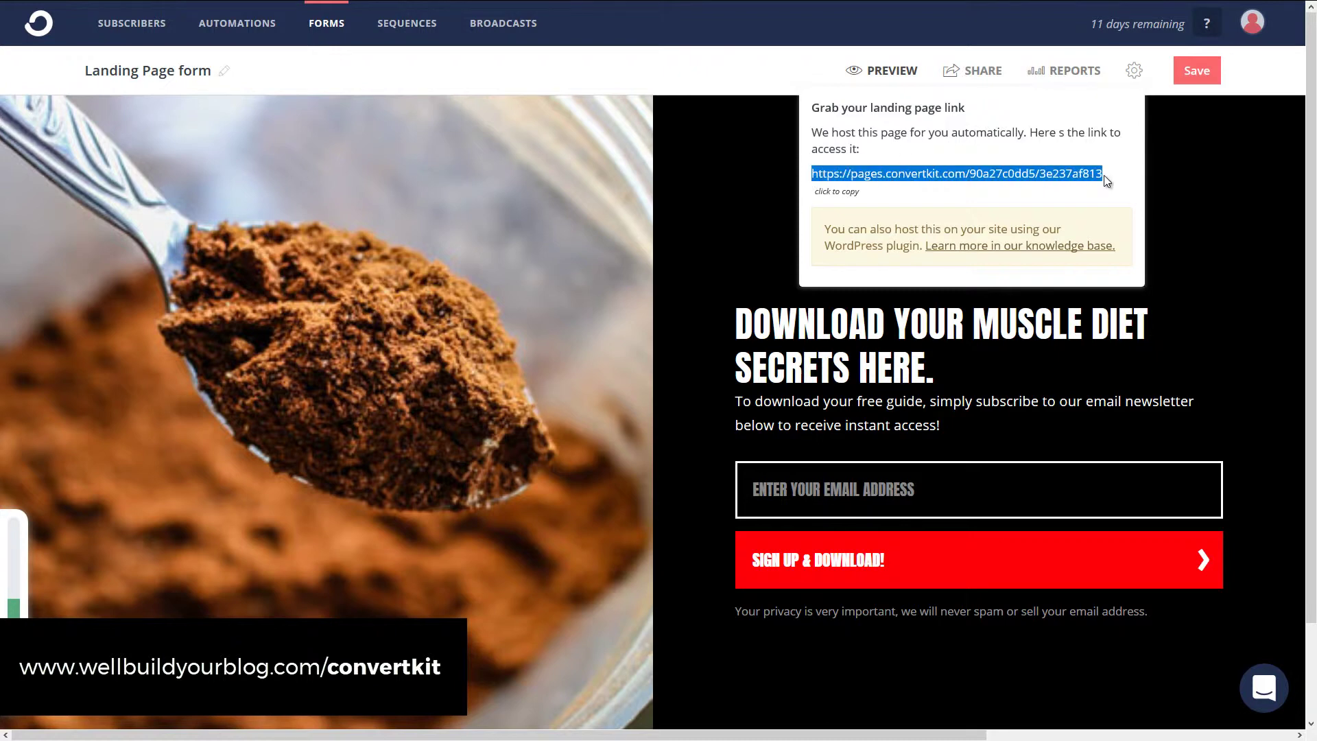
Copy the landing page's hosted link and open it in a new browser tab
right_click(1031, 170)
click(1091, 264)
mouse_move(531, 3)
click(321, 12)
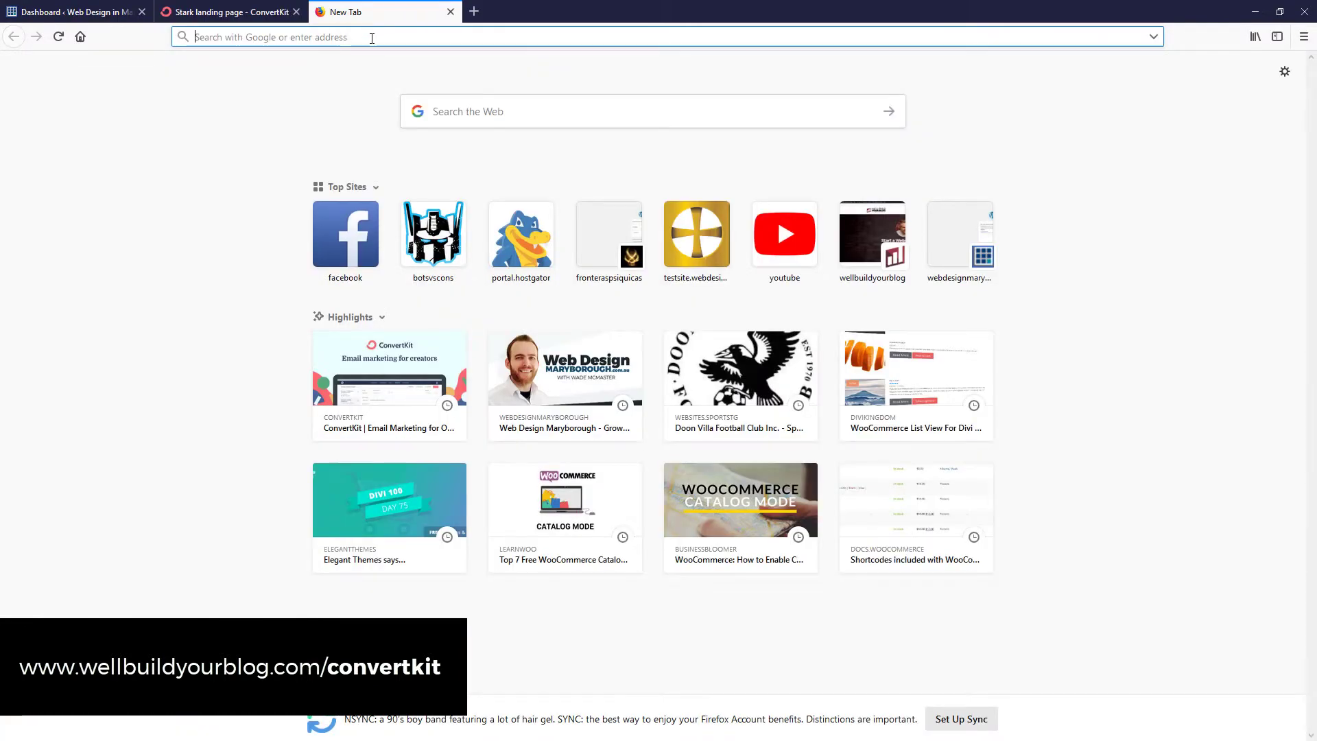
key(ctrl+v)
key(Return)
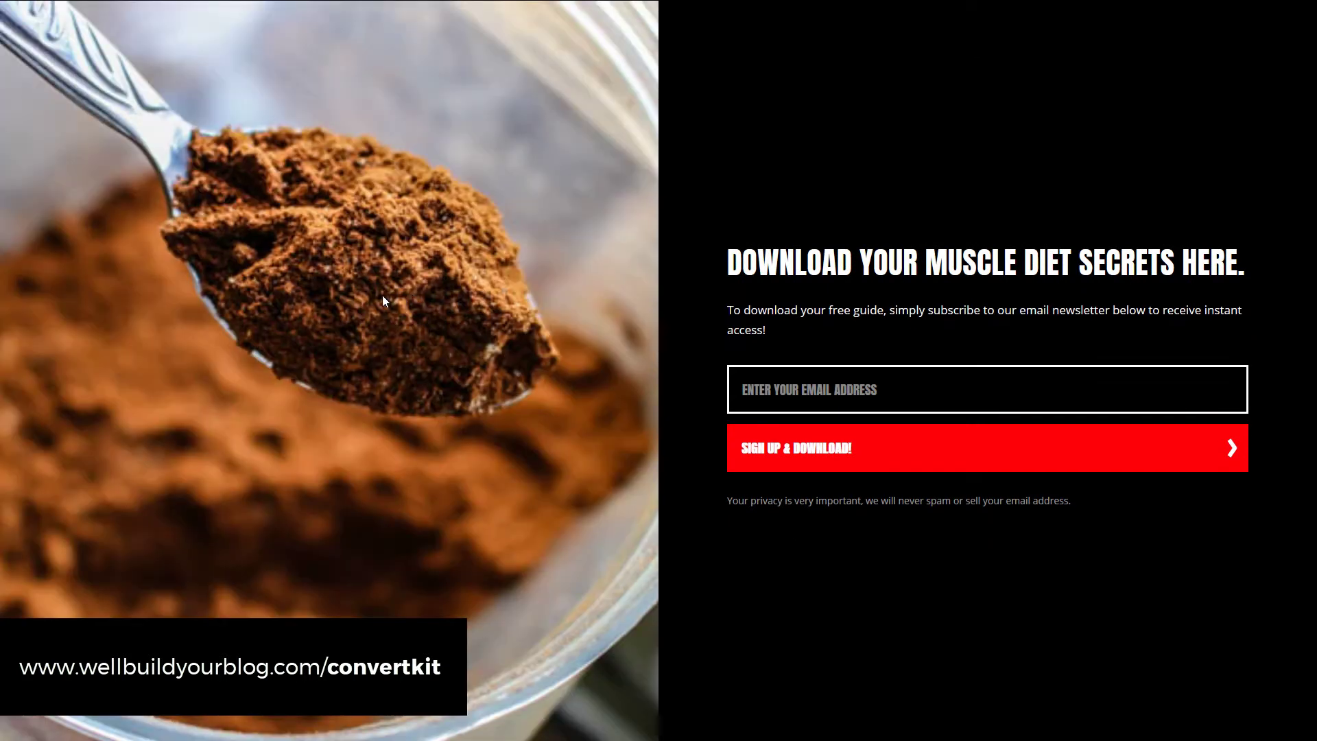
Enter a test e-mail address in the live landing page's sign-up field
click(872, 382)
text(test@em)
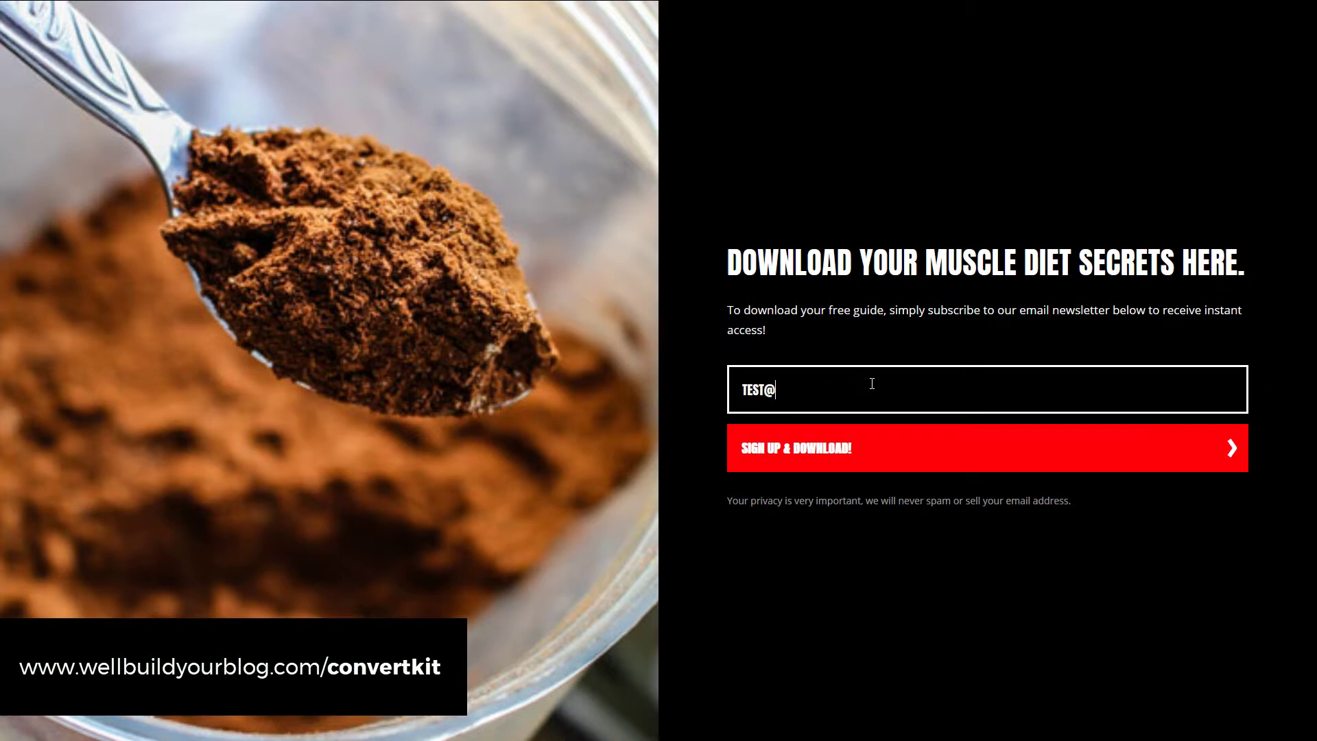
text(ail.com)
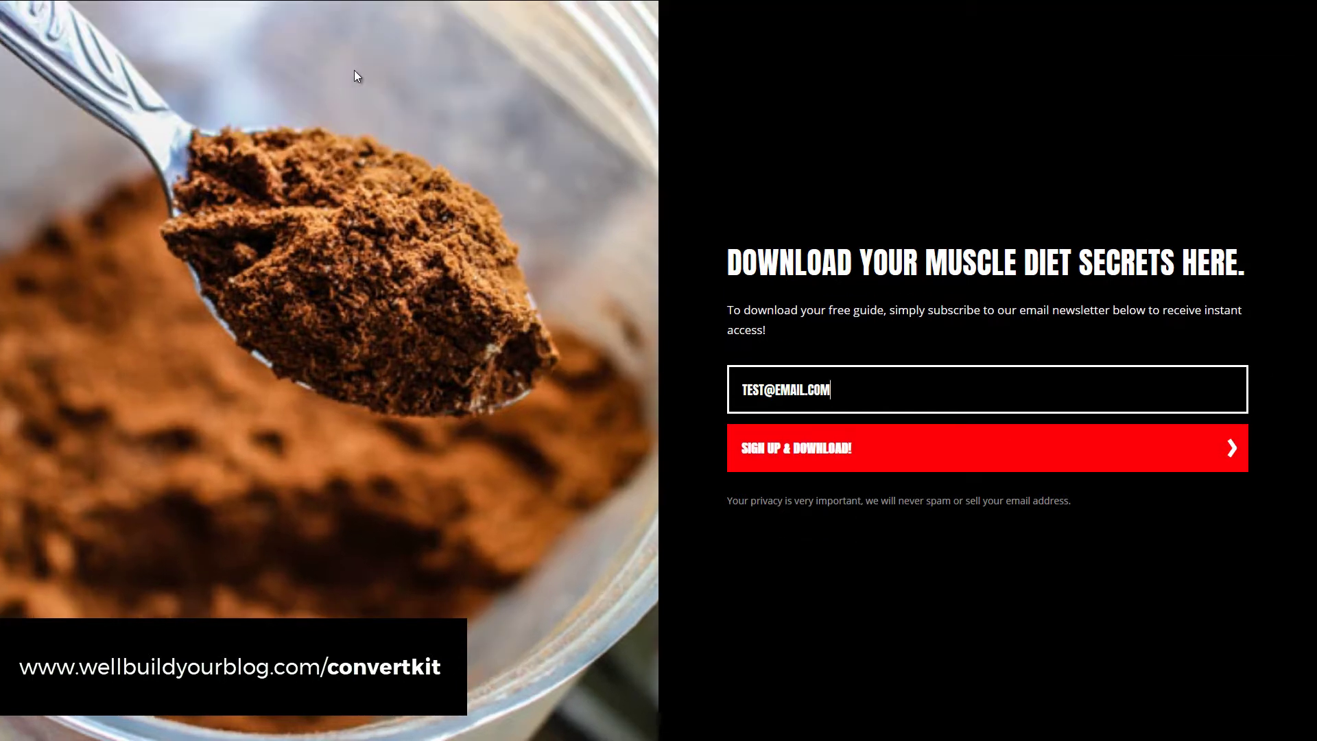
Switch to the WordPress dashboard and open the ConvertKit plugin's settings
mouse_move(336, 36)
mouse_move(398, 2)
click(460, 37)
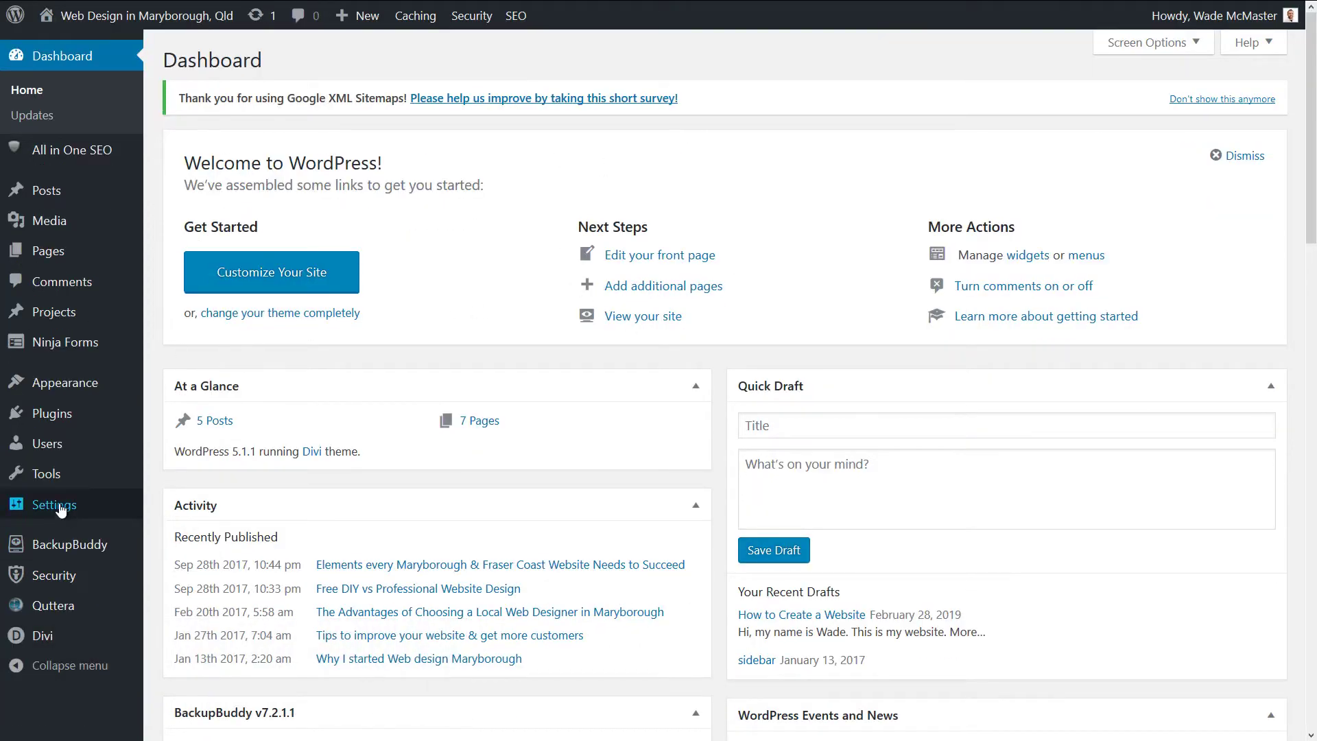
mouse_move(60, 509)
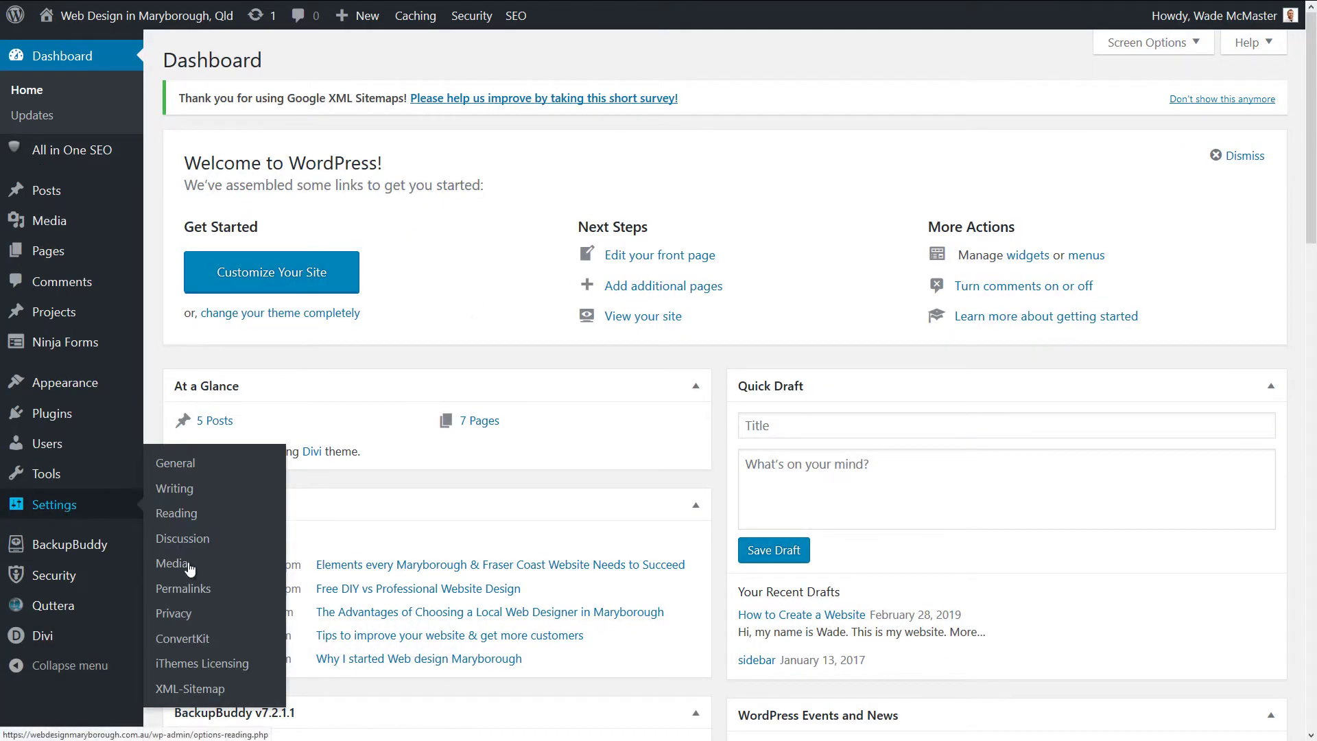
click(179, 642)
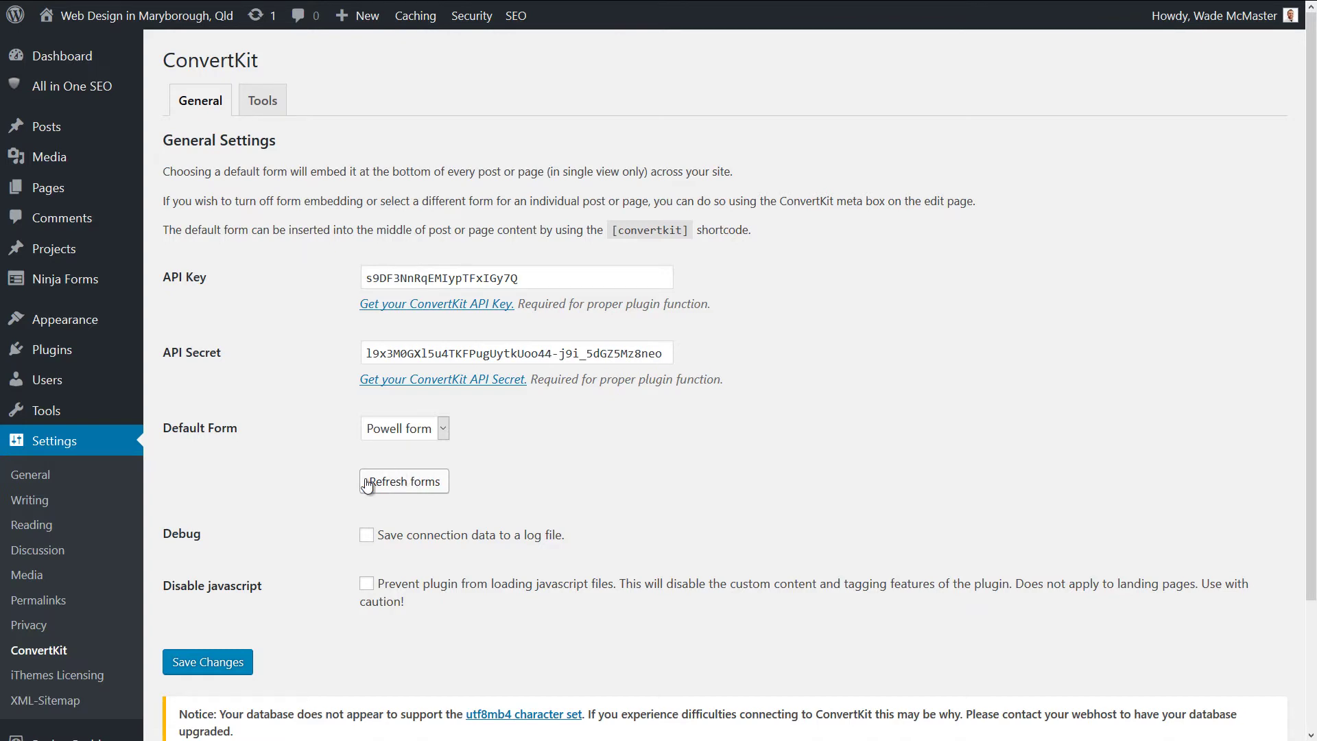
Create a new WordPress page titled "Subscribe"
mouse_move(360, 19)
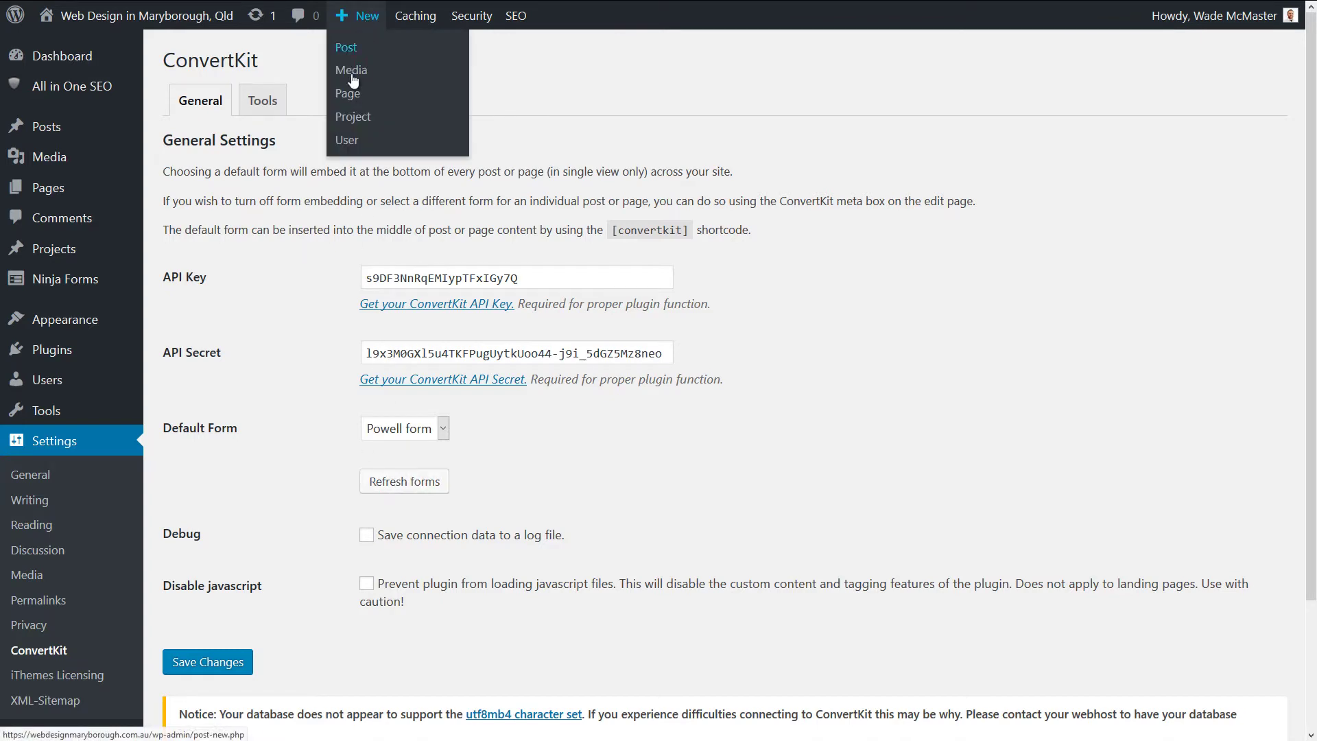
click(350, 98)
click(369, 160)
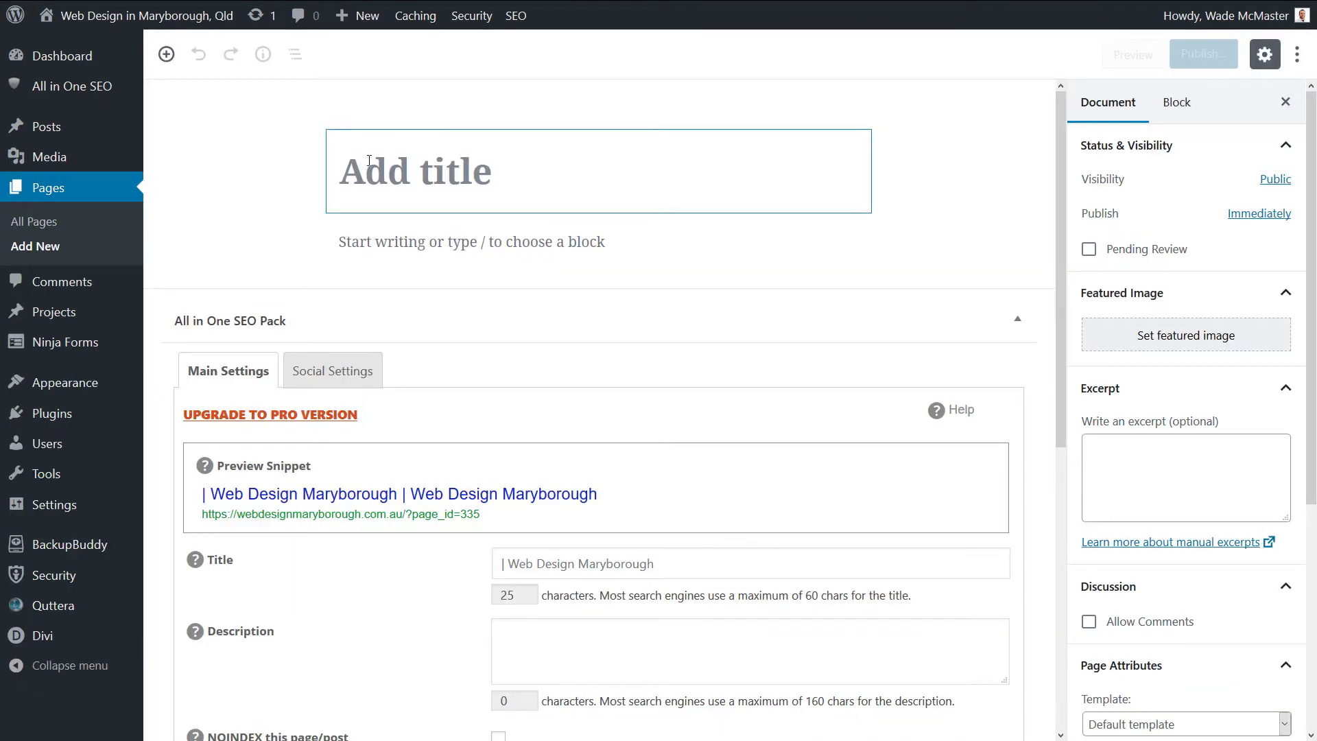
text(Subscribe)
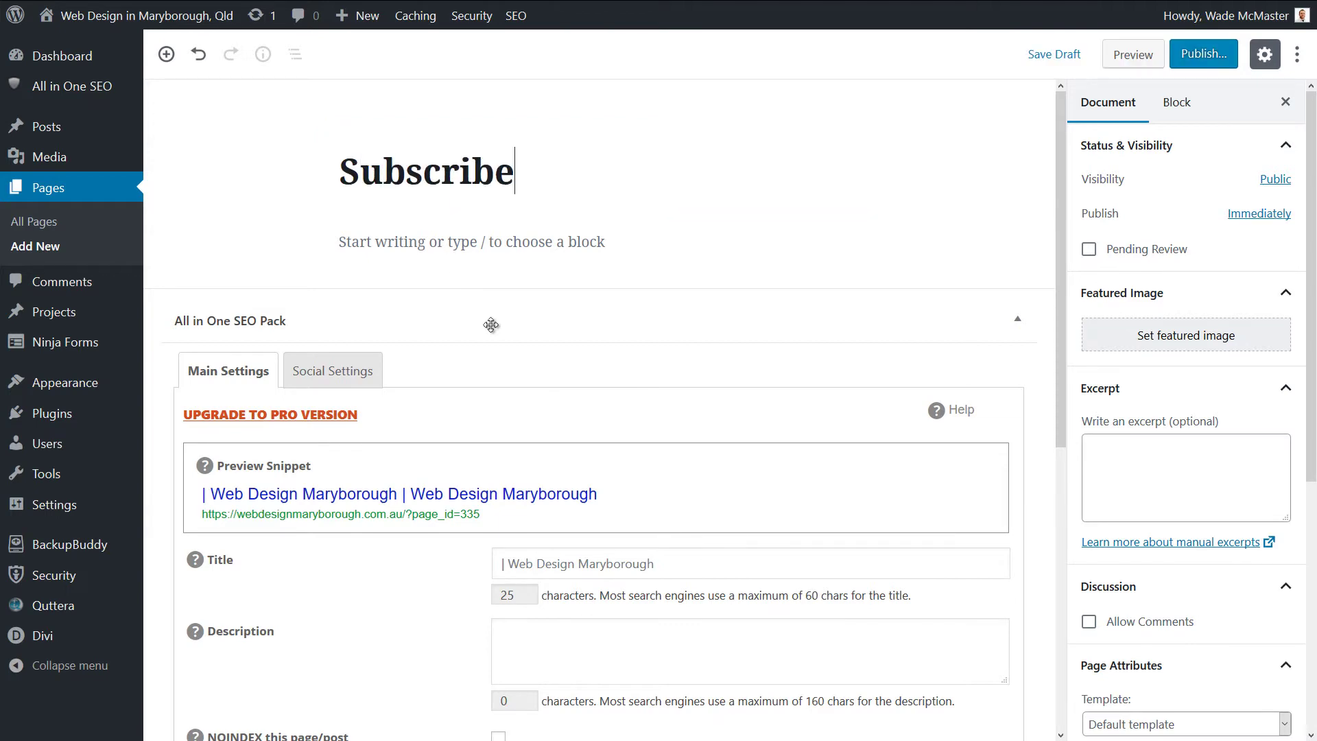
Examine the form choices offered in the Subscribe page's ConvertKit settings
scroll(492, 326, down, 7)
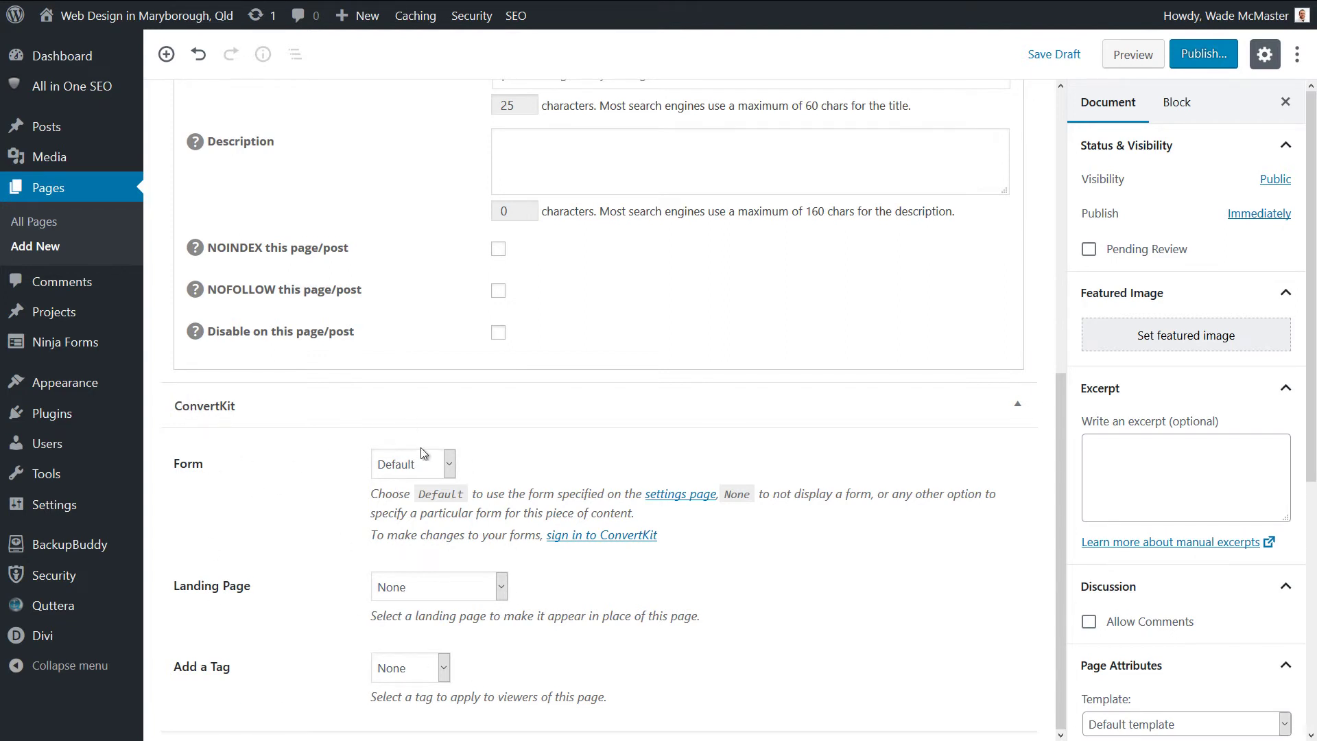
click(444, 467)
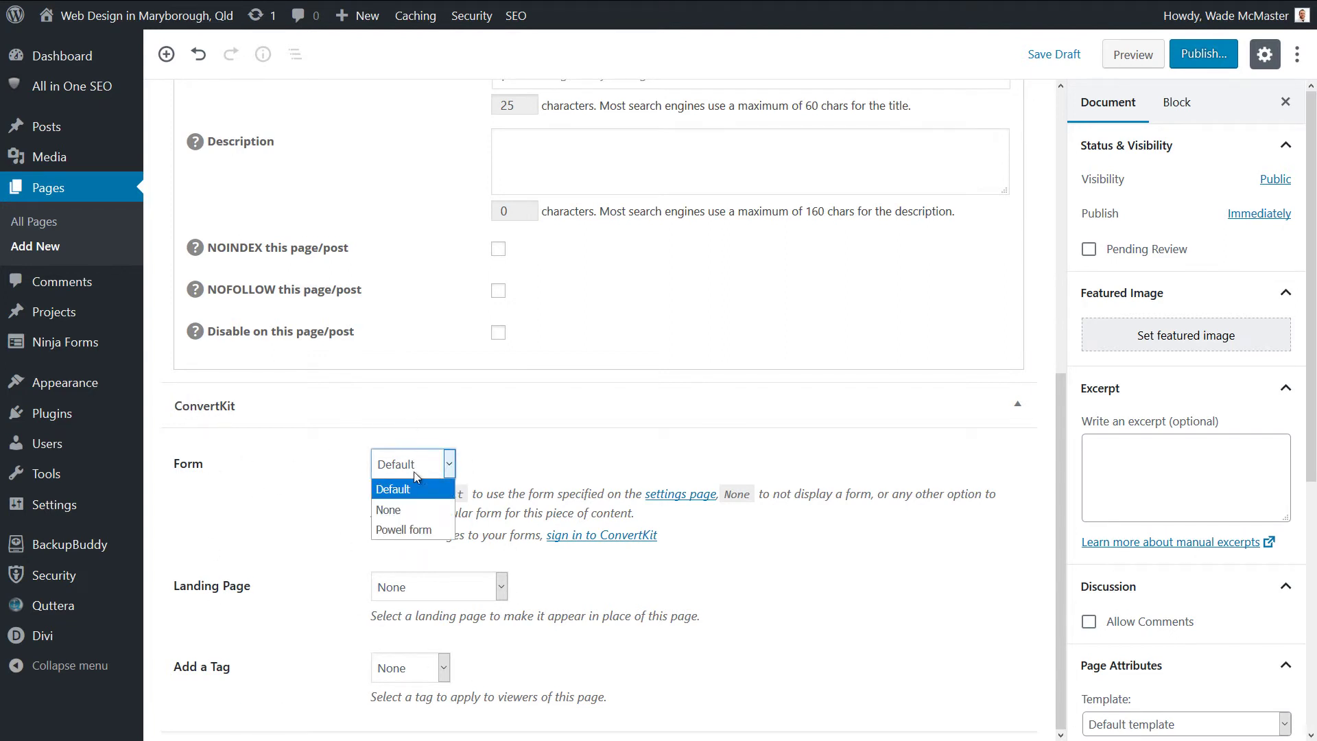
click(475, 408)
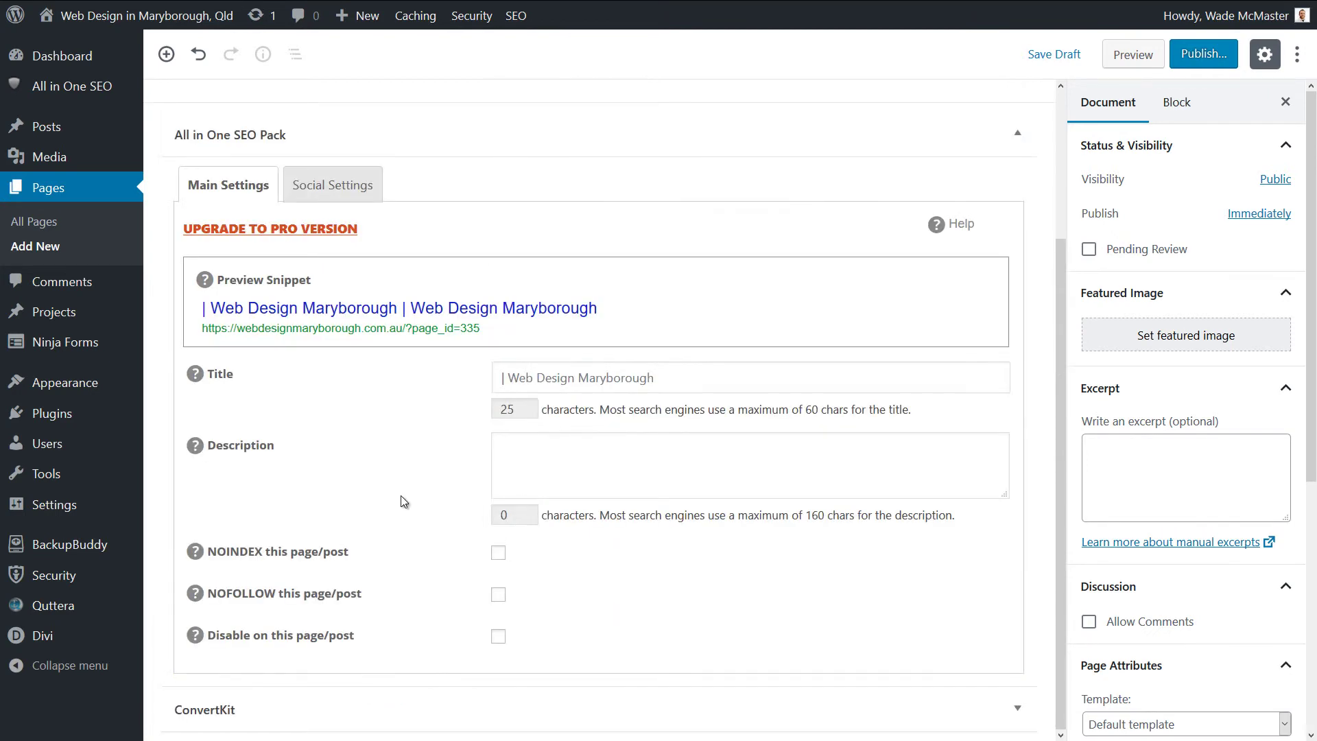
click(1017, 708)
scroll(627, 459, down, 4)
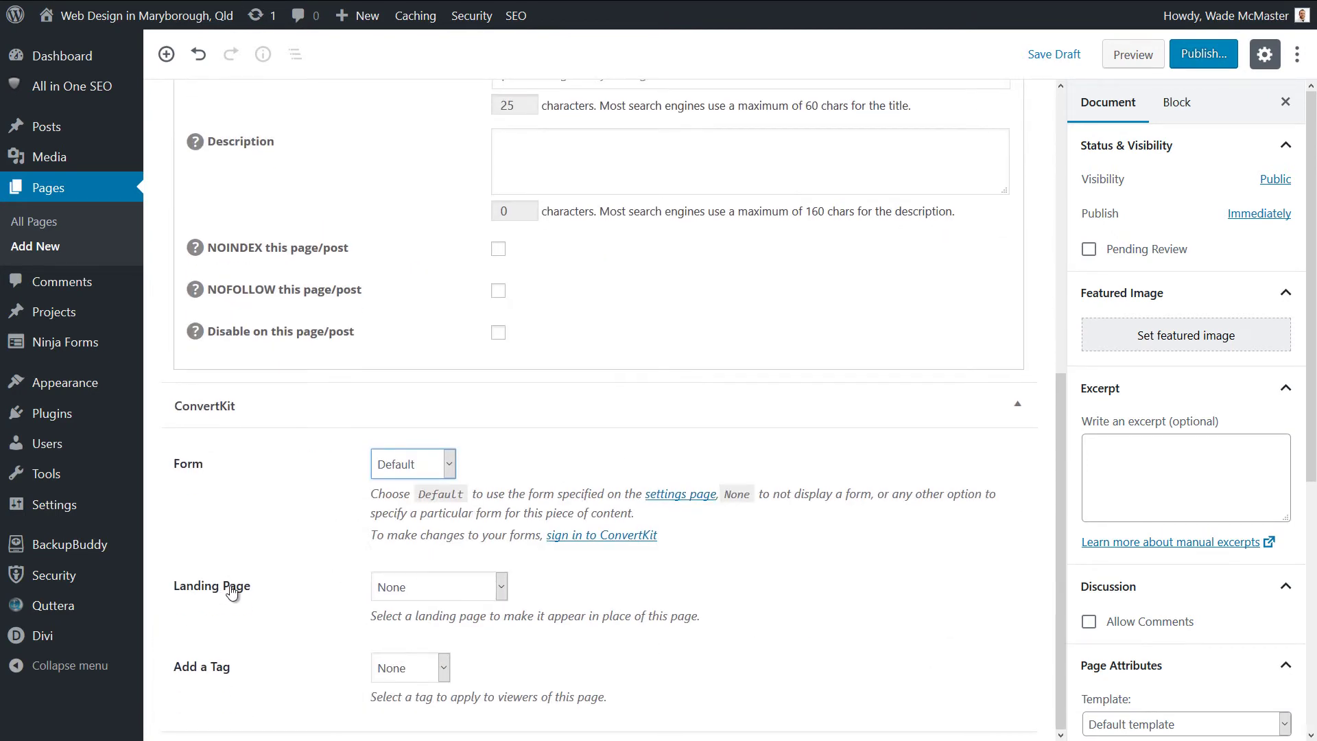
Assign "Landing Page form" as the page's ConvertKit landing page and check the available viewer tags
click(459, 587)
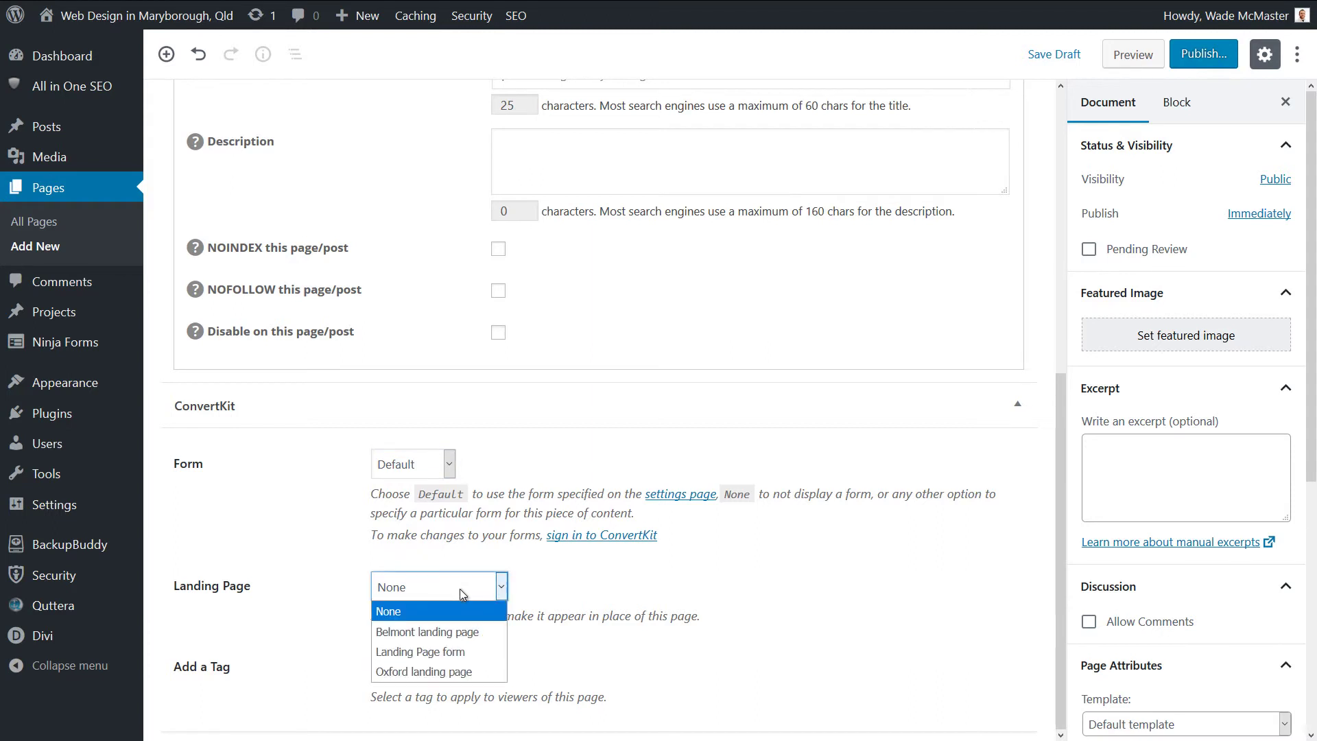
click(439, 657)
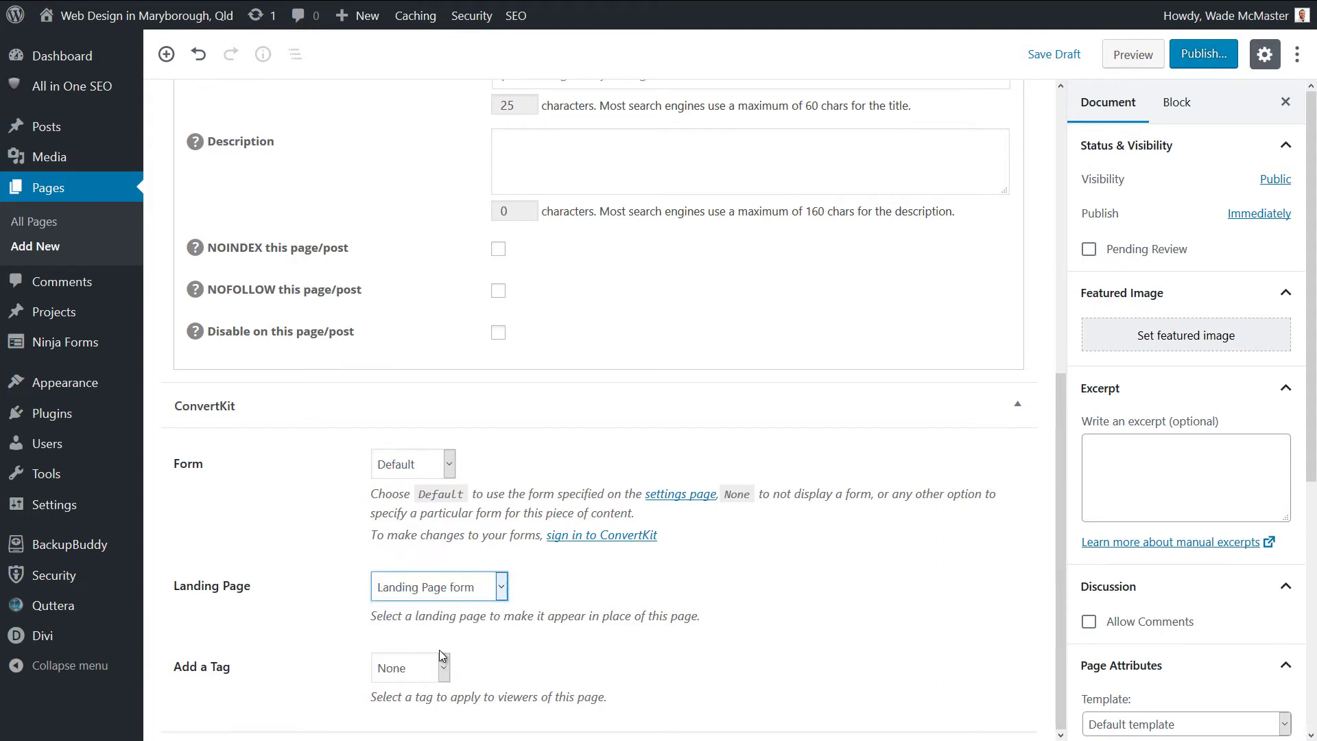
click(428, 676)
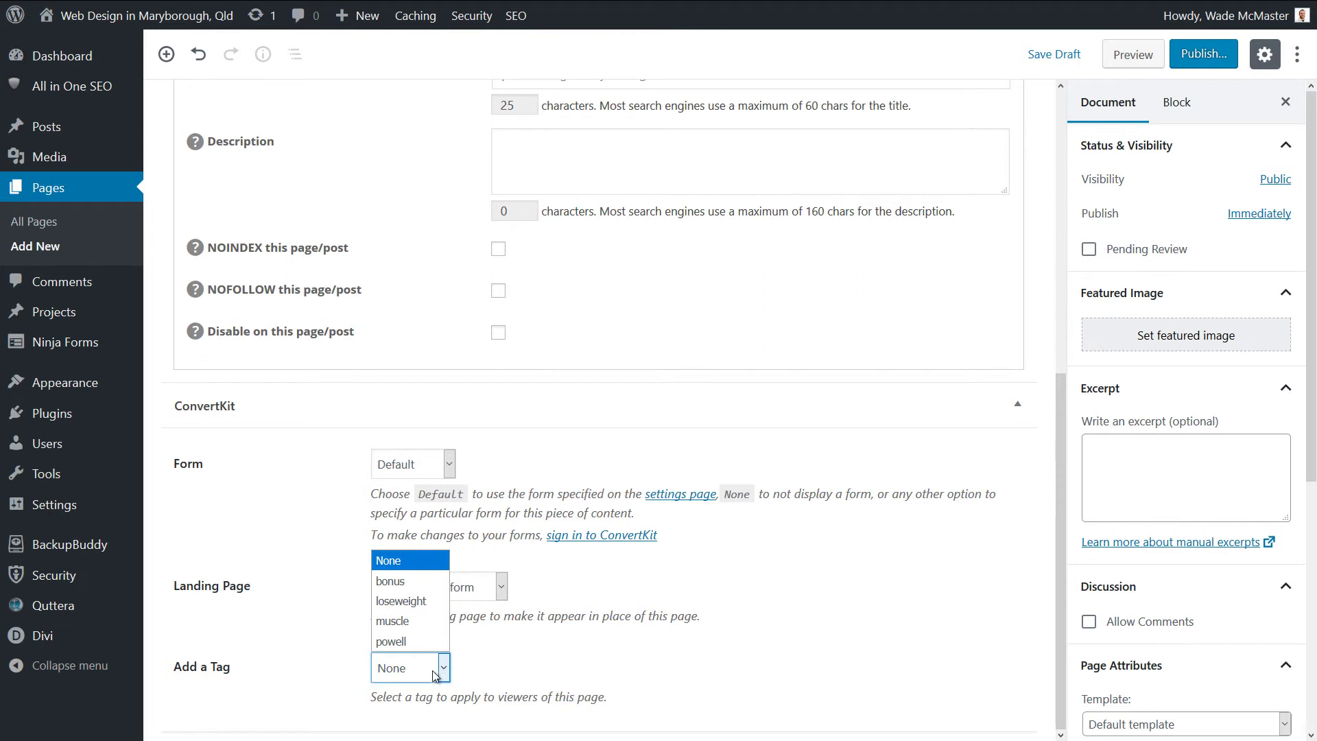
click(576, 675)
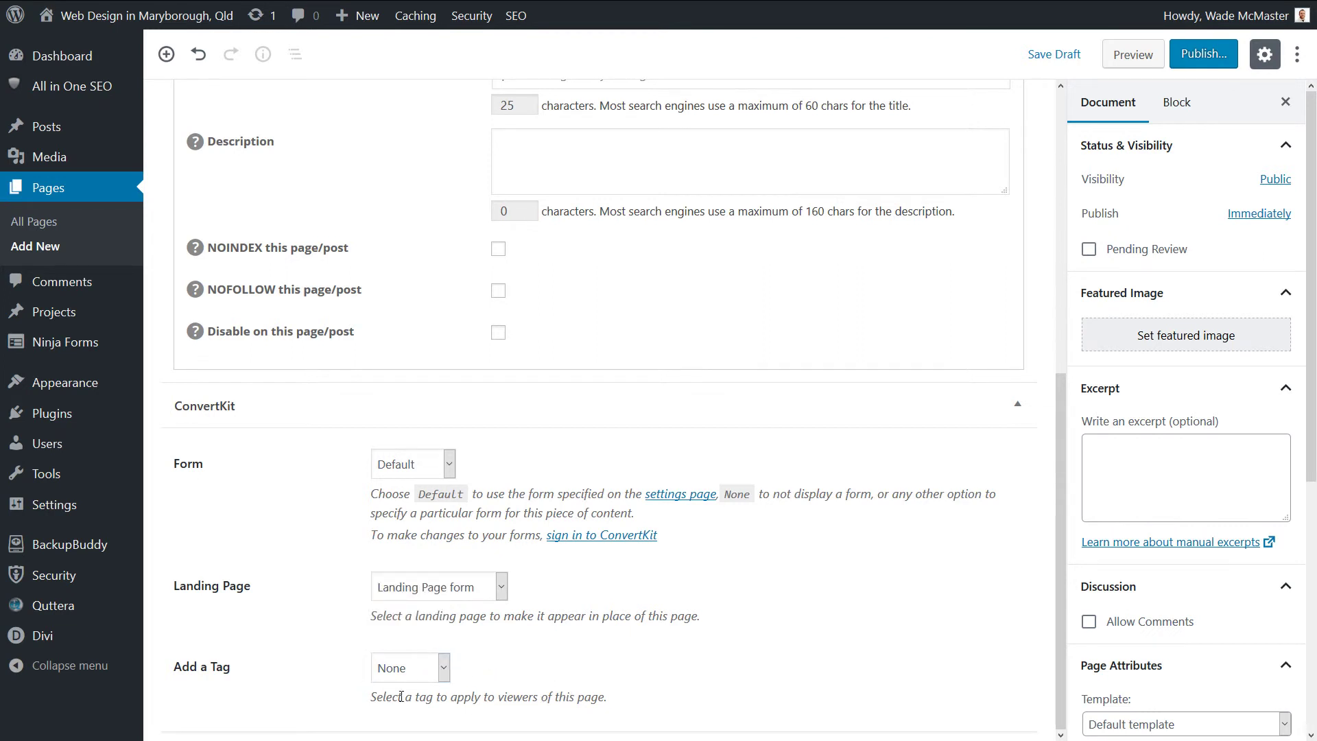
drag(401, 697, 484, 698)
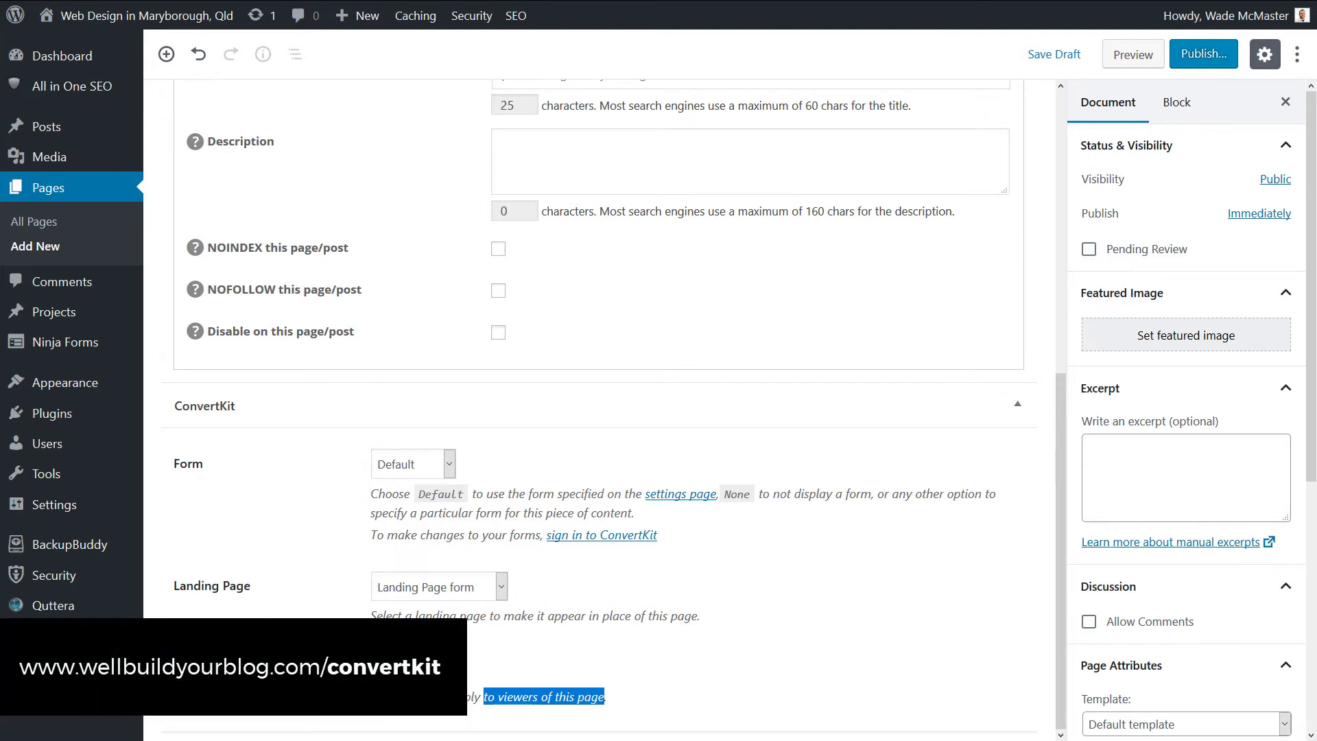
Publish the Subscribe page and open it on the live site
scroll(835, 579, up, 8)
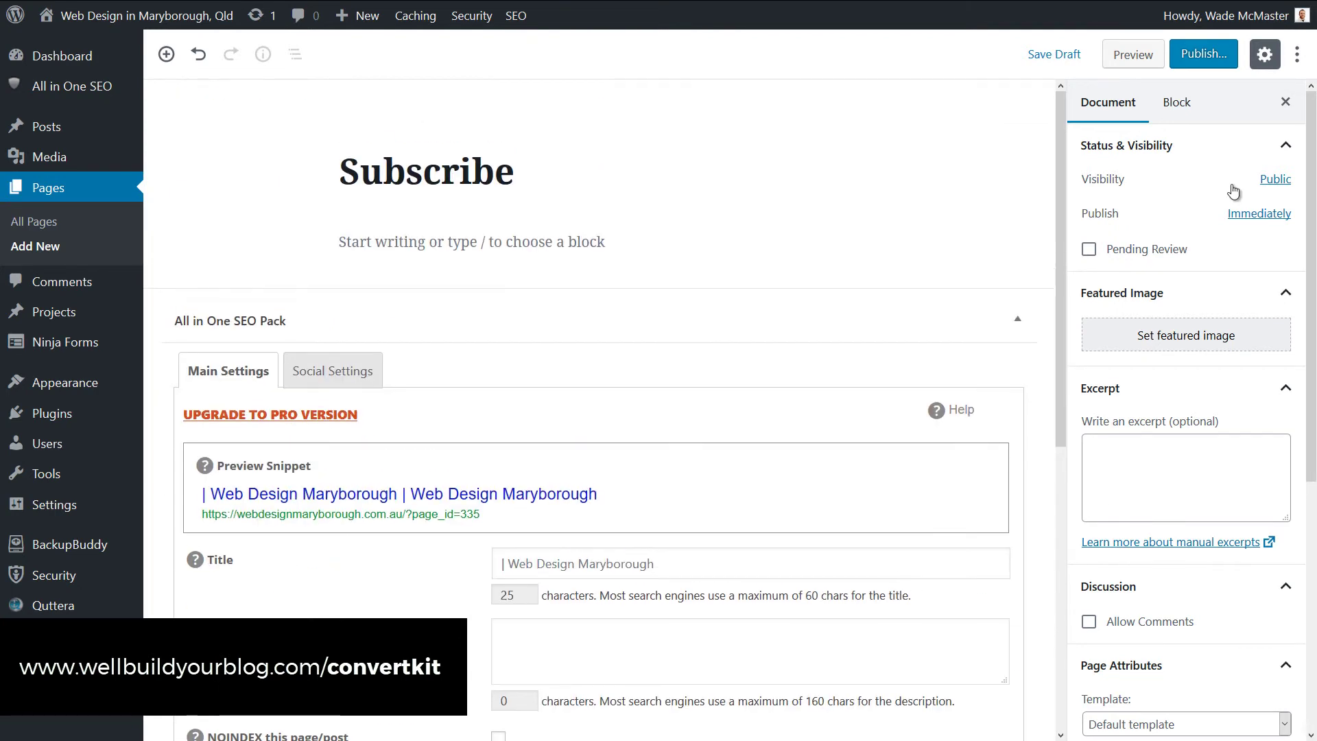
click(1203, 62)
click(1201, 66)
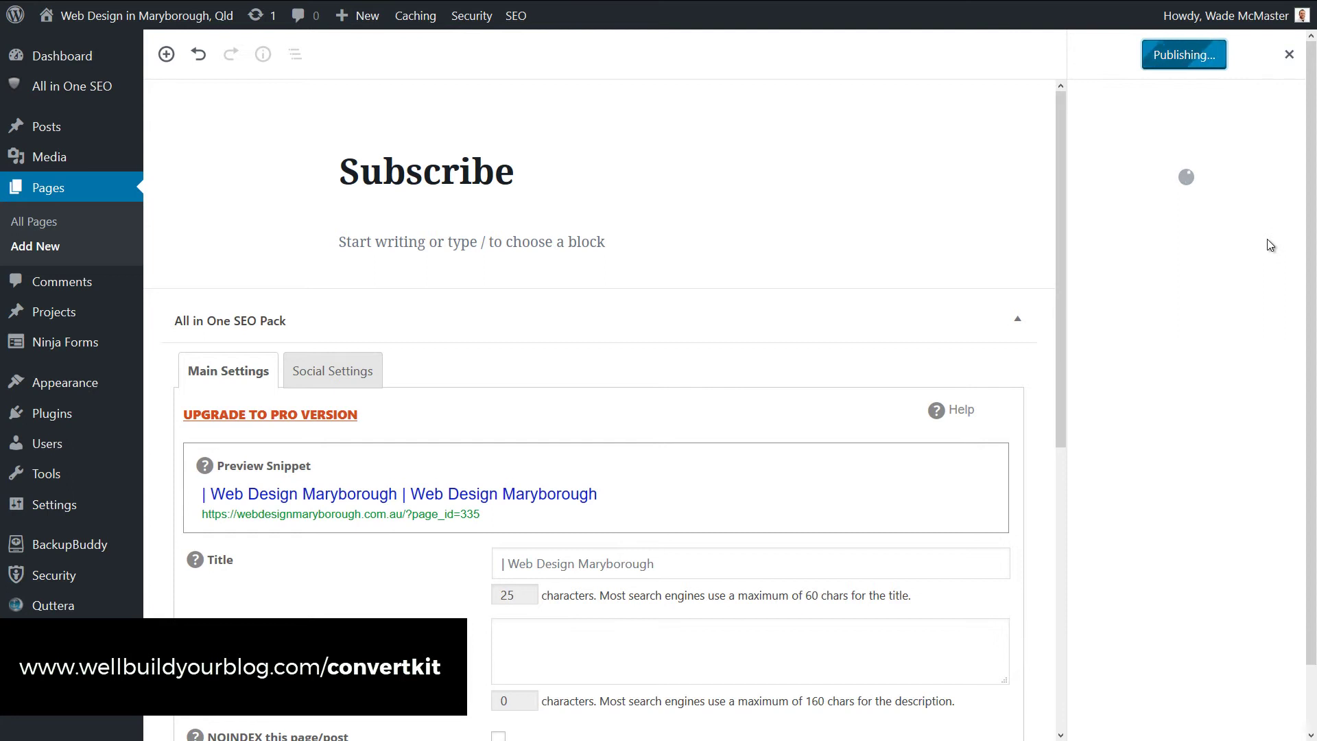
click(1193, 198)
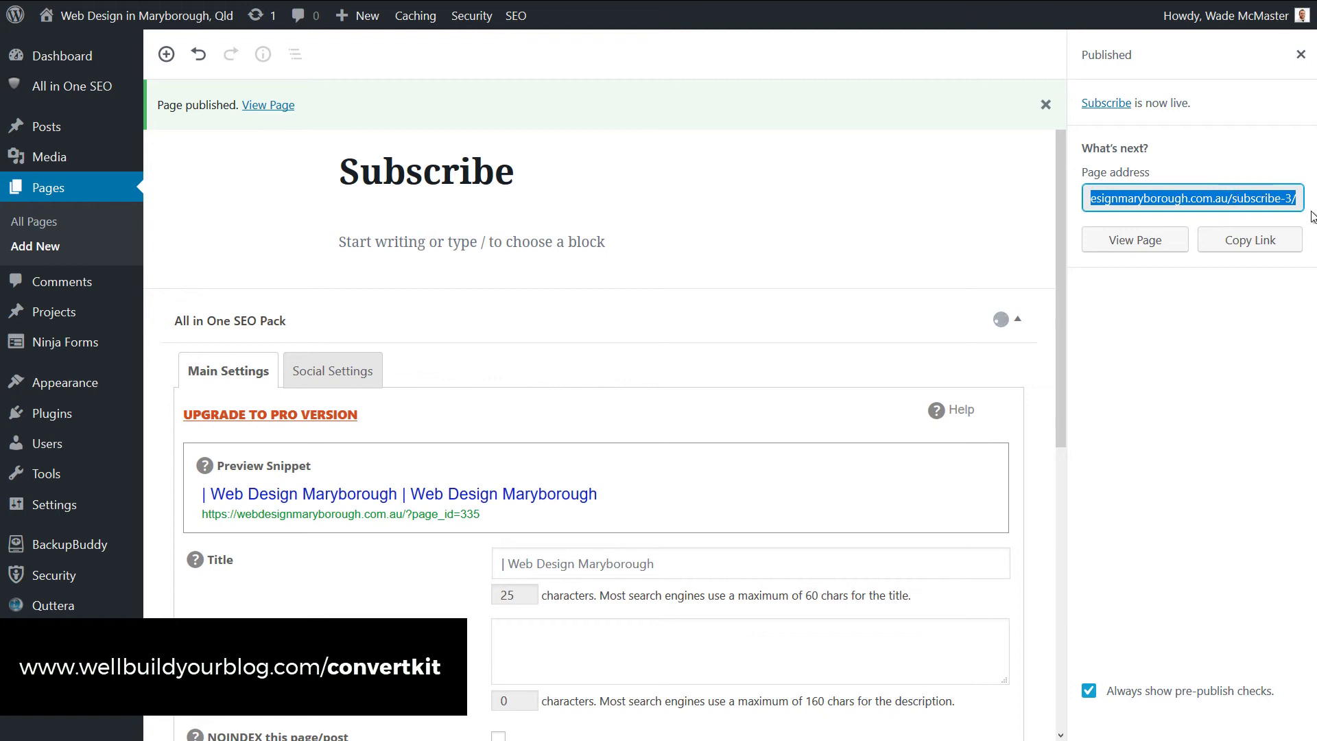
click(1141, 245)
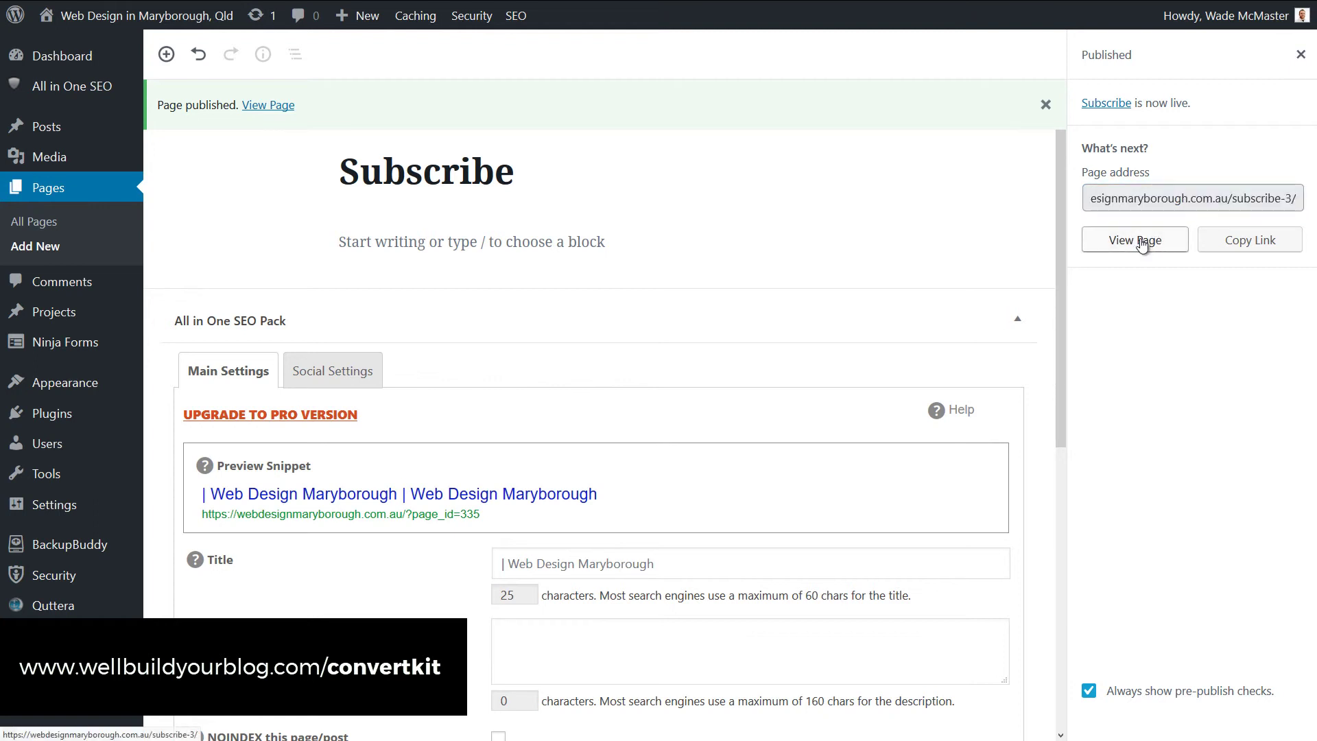